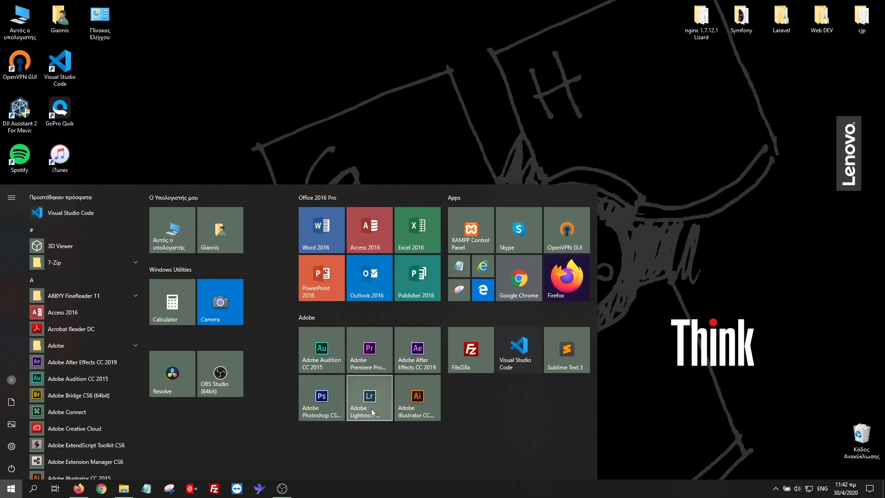
Launch Lightroom Classic and create a new catalog named 'Lightroom Tutorial'
left_click(372, 408)
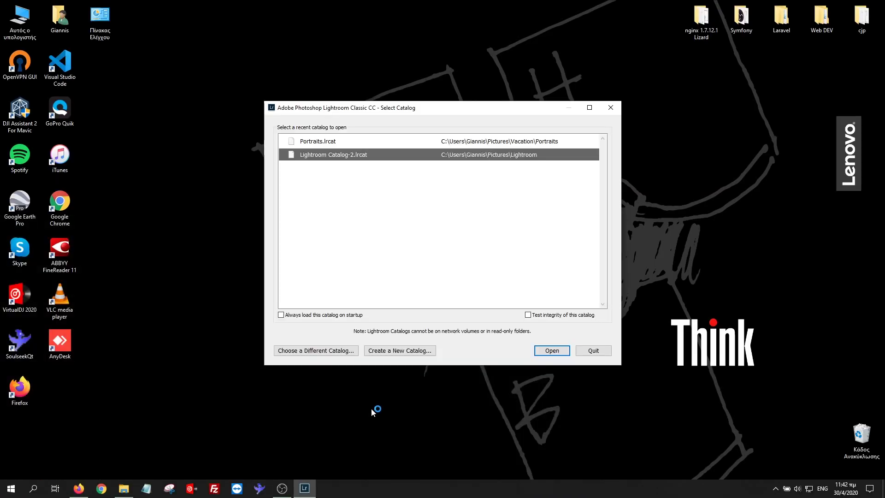
left_click(406, 351)
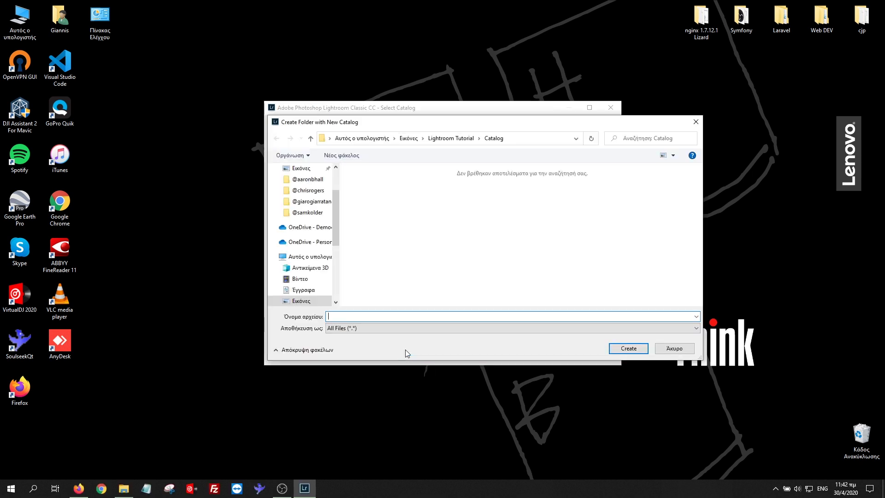
type("Lightroom Tutorial")
left_click(628, 349)
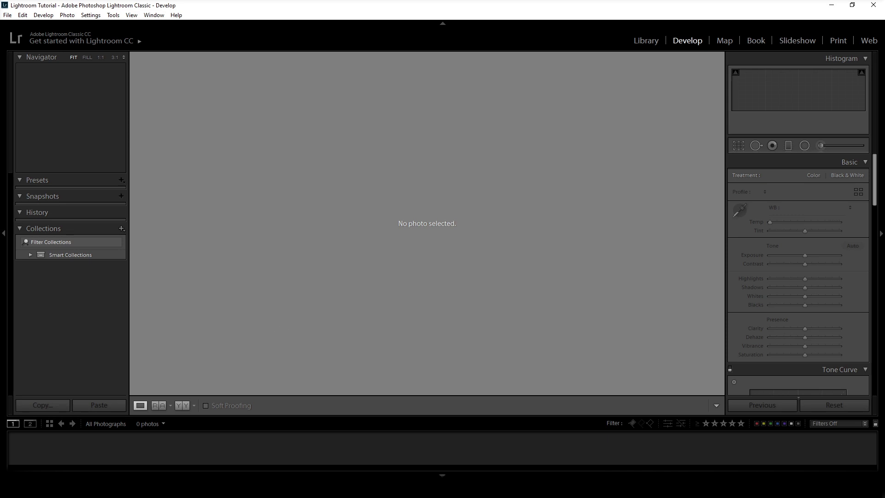
key("alt+Tab")
left_click_drag(269, 22, 437, 88)
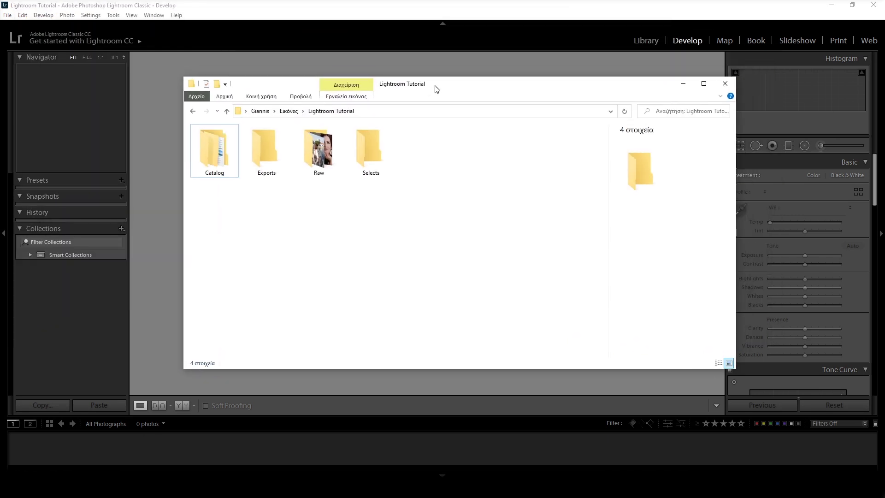
left_click(722, 83)
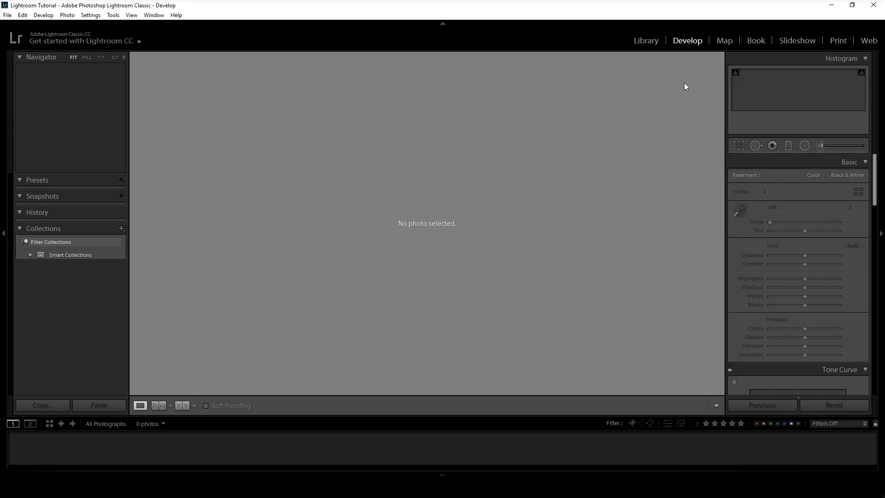
left_click(22, 15)
left_click(59, 126)
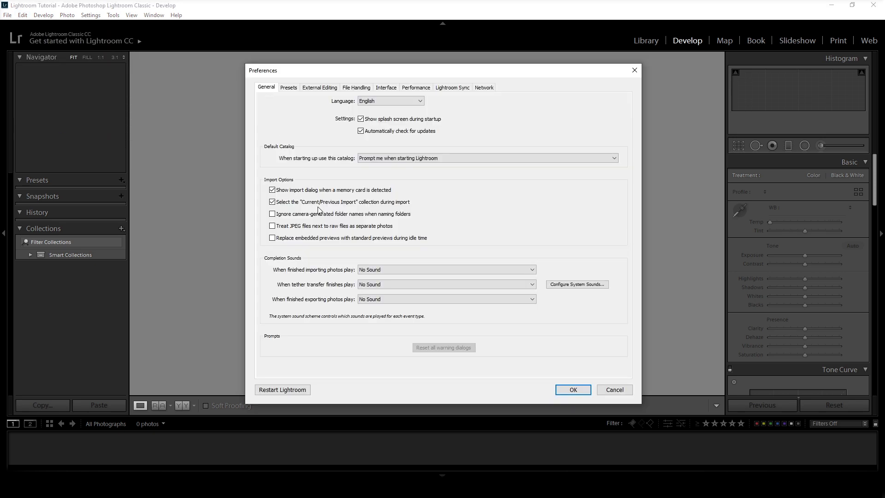
left_click(289, 88)
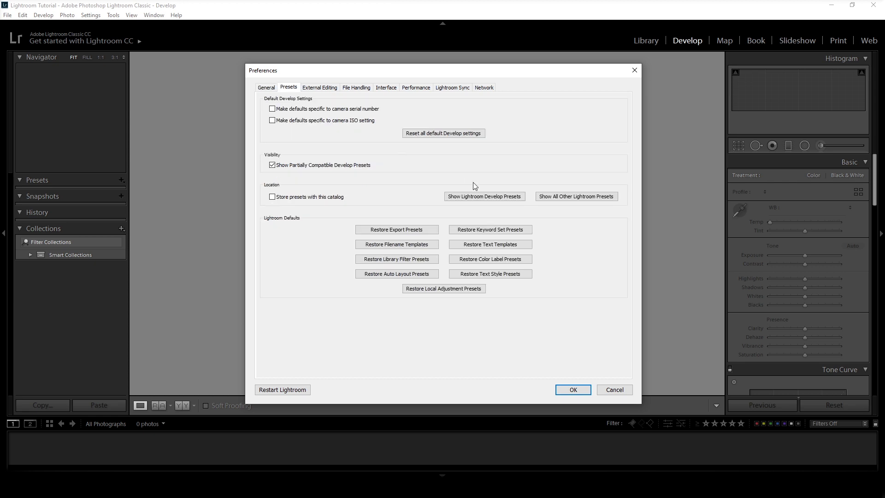
left_click(505, 196)
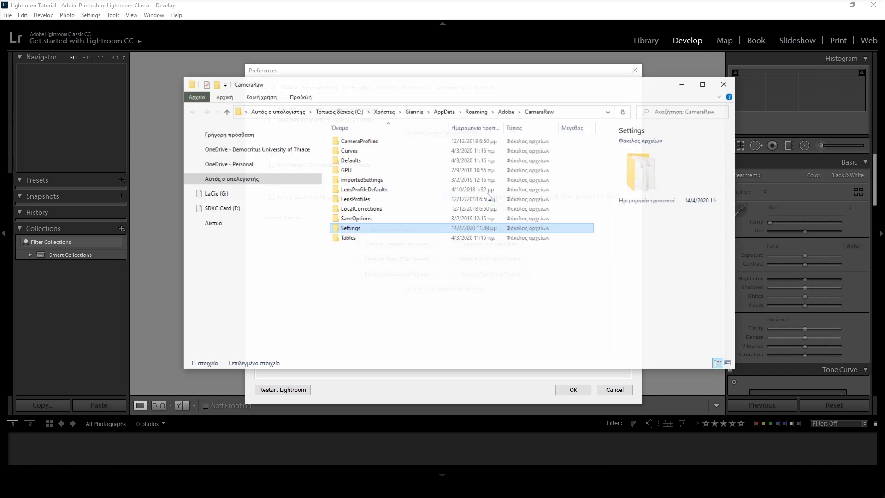
double_click(348, 229)
key("alt+F4")
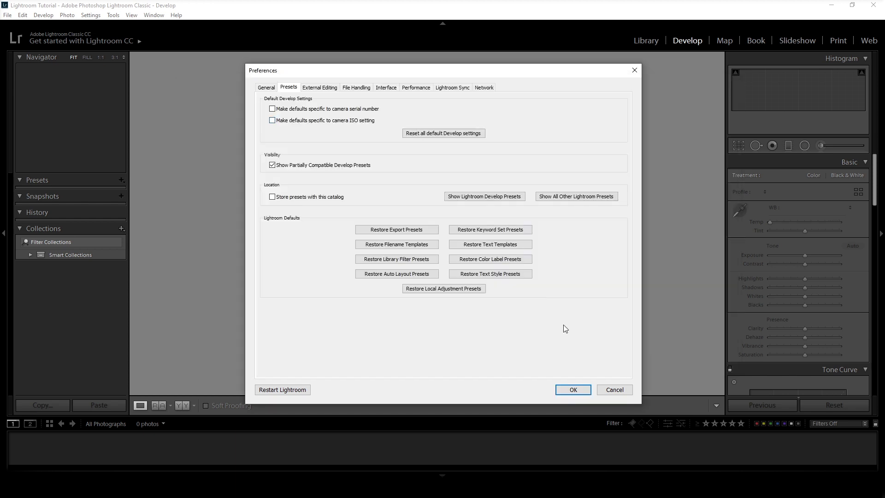
left_click(615, 391)
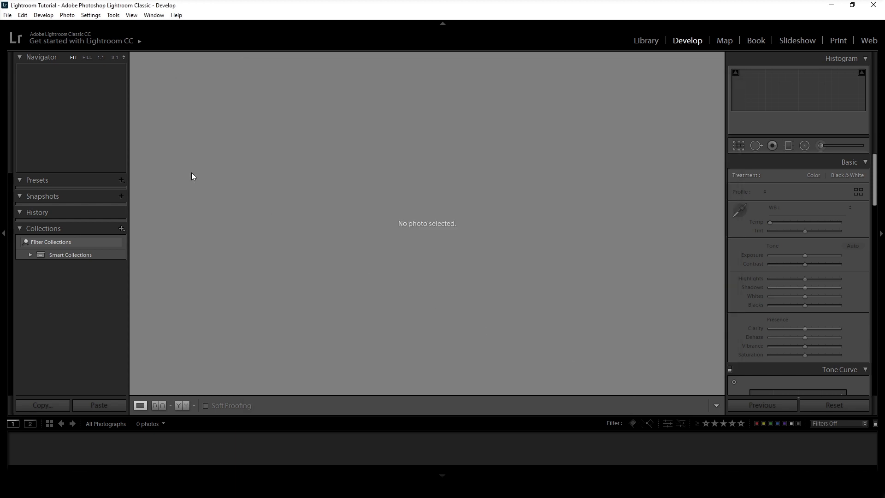
Switch to the Library module and check the 28 photos in the Raw folder in File Explorer
key("e")
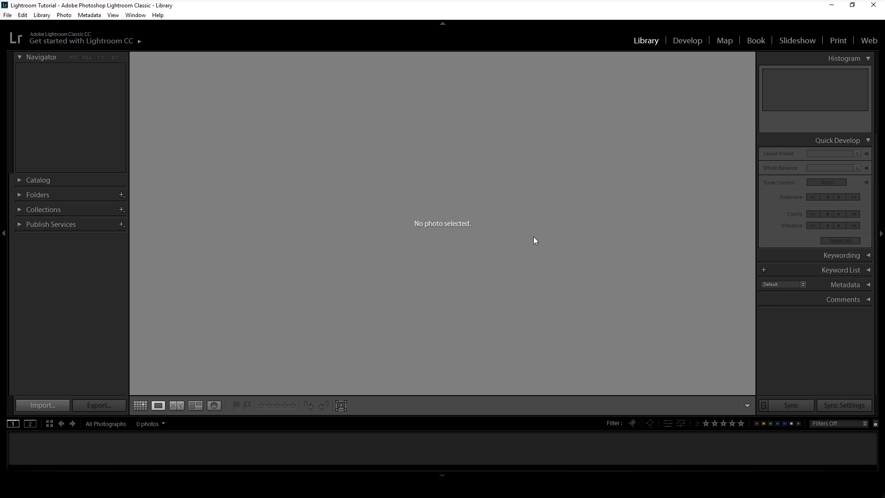
left_click(224, 495)
key("ctrl+a")
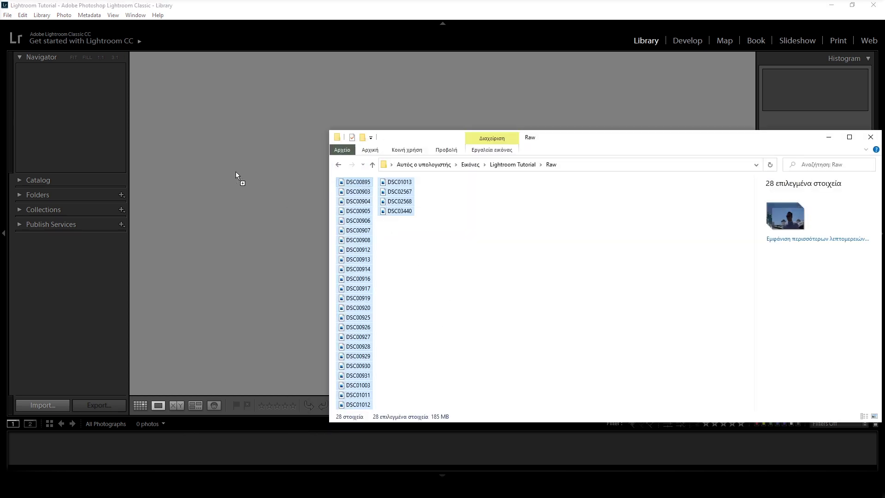
left_click(239, 179)
left_click(7, 15)
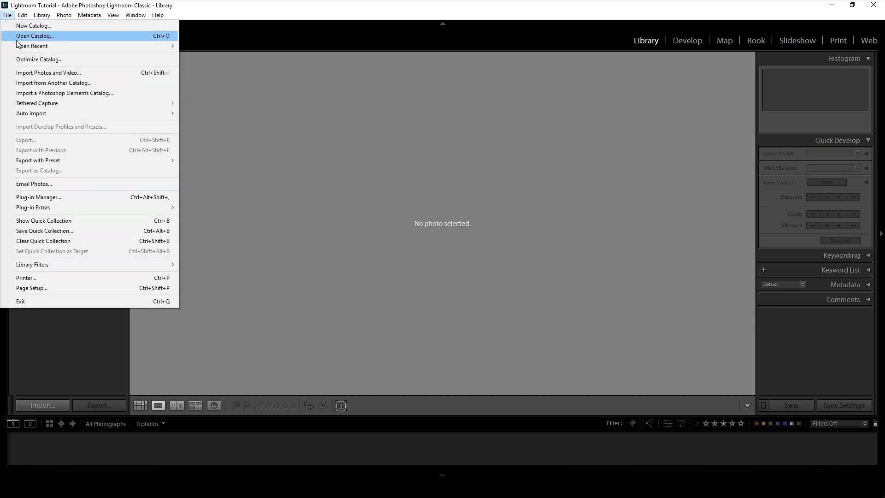
Open Import, check all 28 Raw photos and leave Build Previews at Standard
left_click(33, 73)
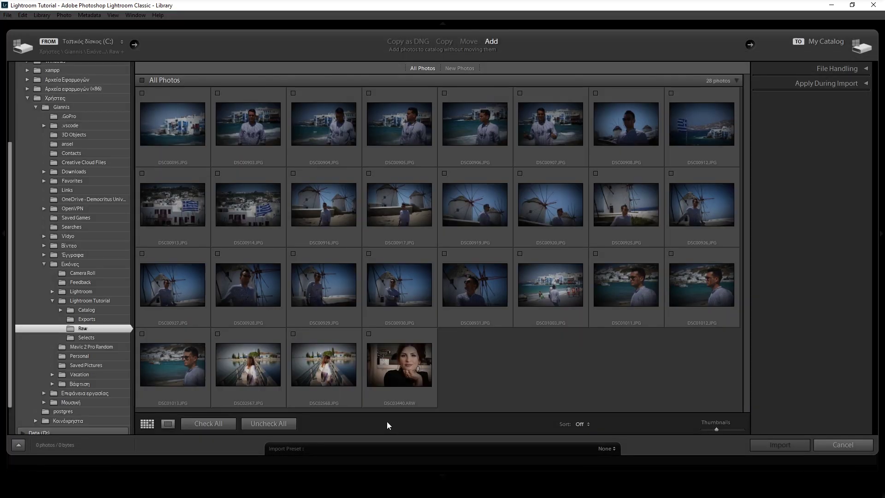
left_click(143, 80)
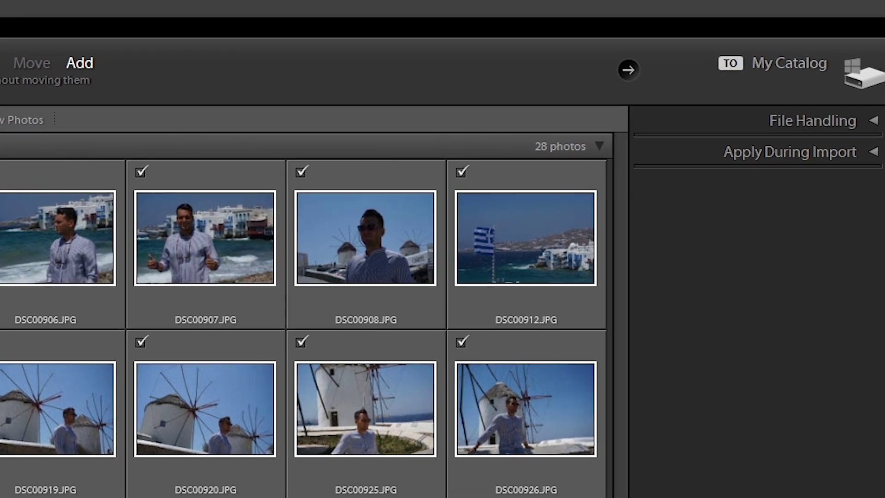
left_click(871, 121)
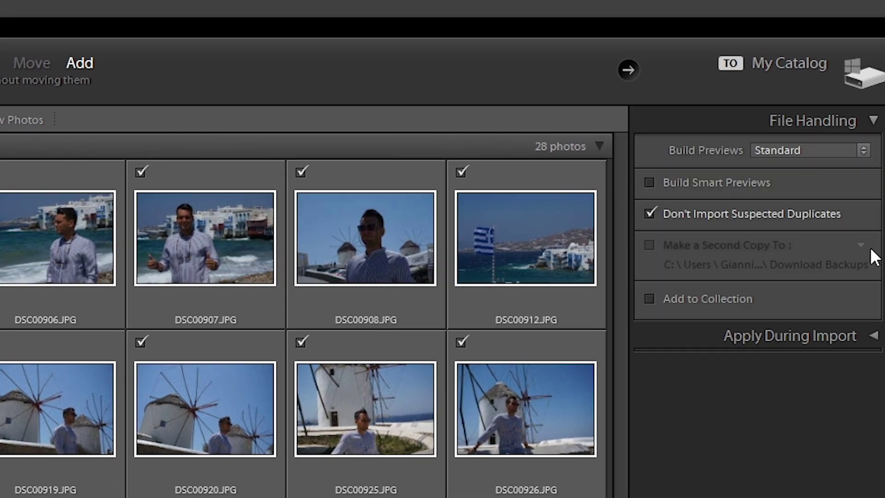
left_click(862, 150)
left_click(744, 216)
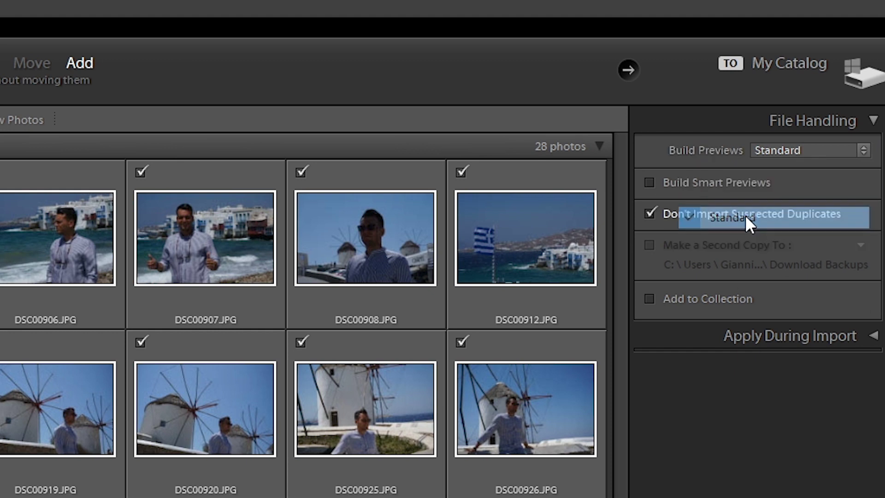
left_click(835, 155)
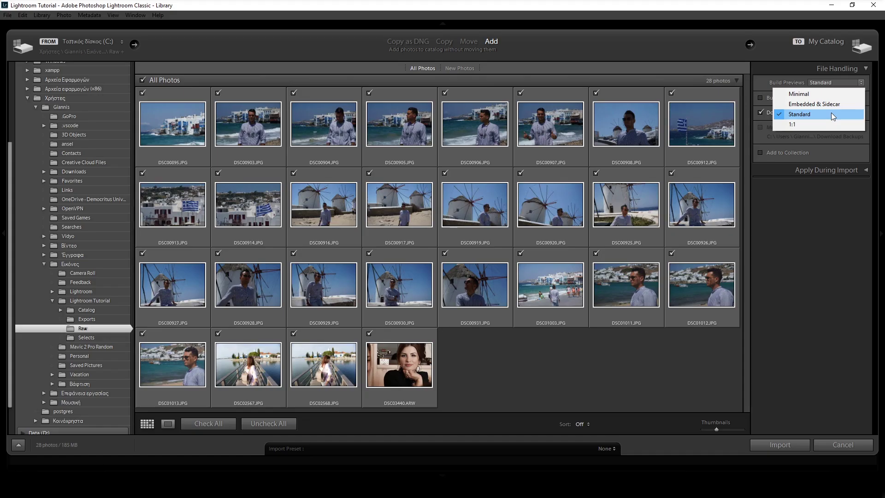
left_click(824, 112)
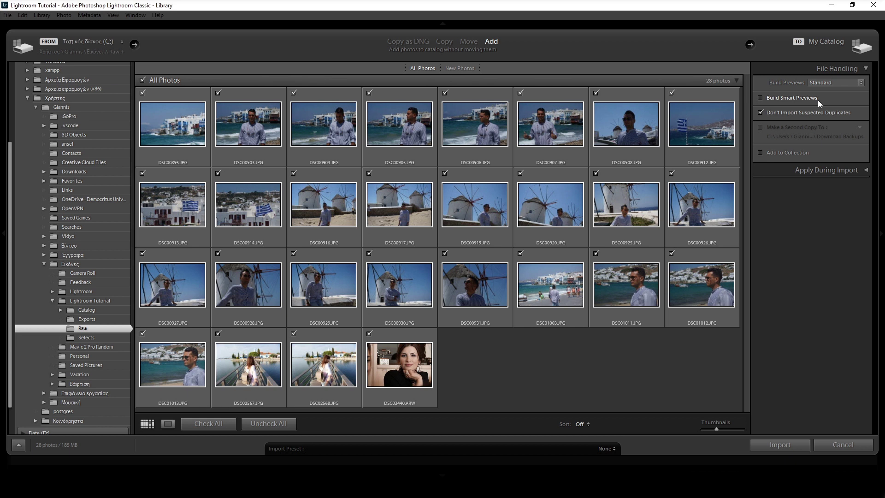
Import the Raw photos with no collection, Develop Settings None and Metadata None
left_click(760, 152)
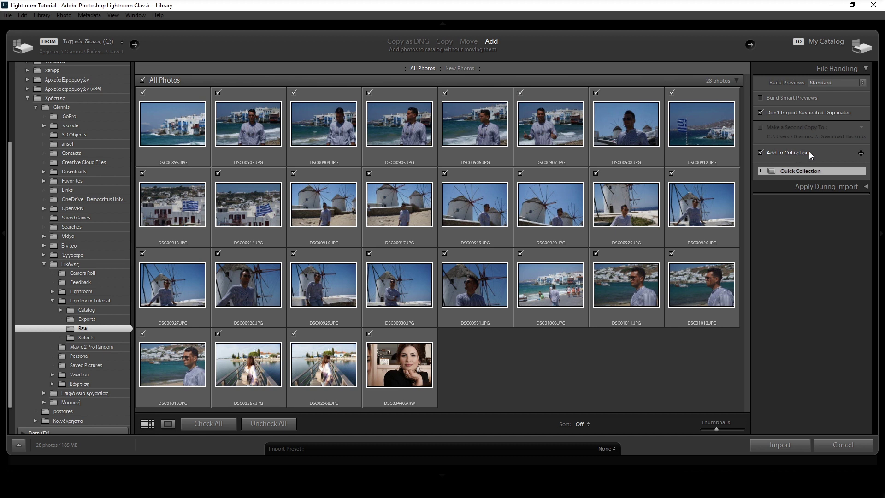
left_click(761, 153)
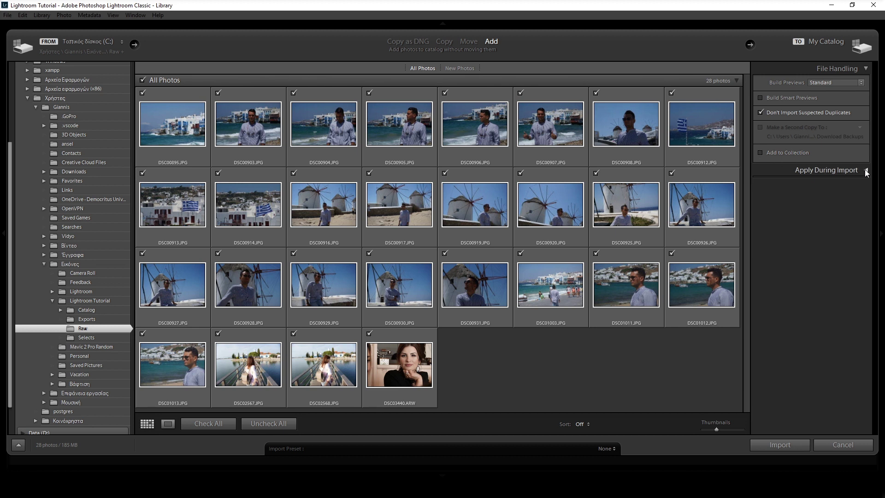
left_click(866, 172)
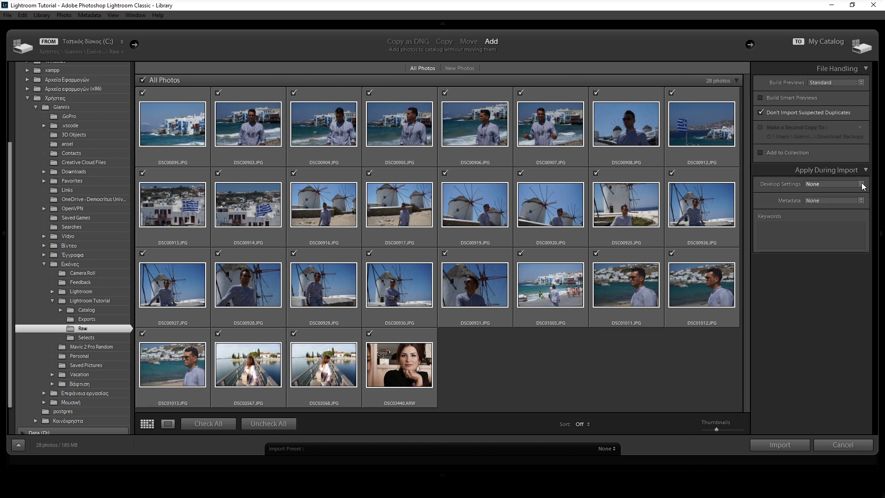
left_click(862, 185)
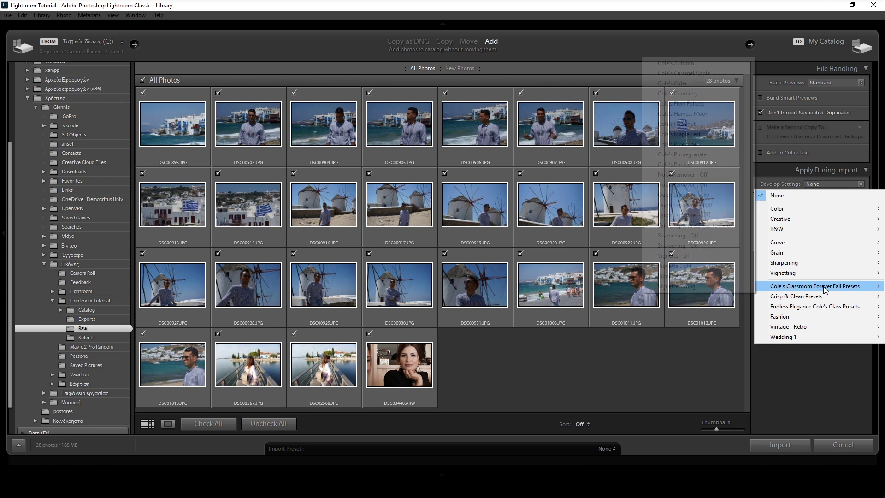
left_click(832, 197)
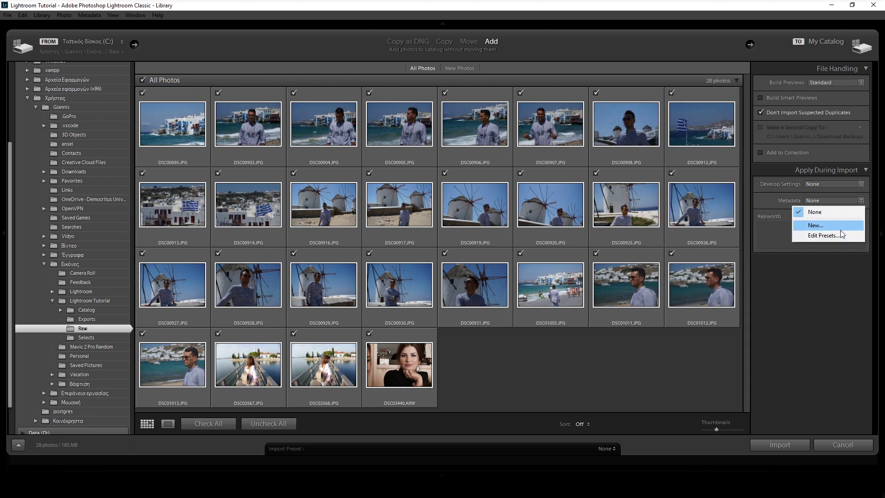
key("Escape")
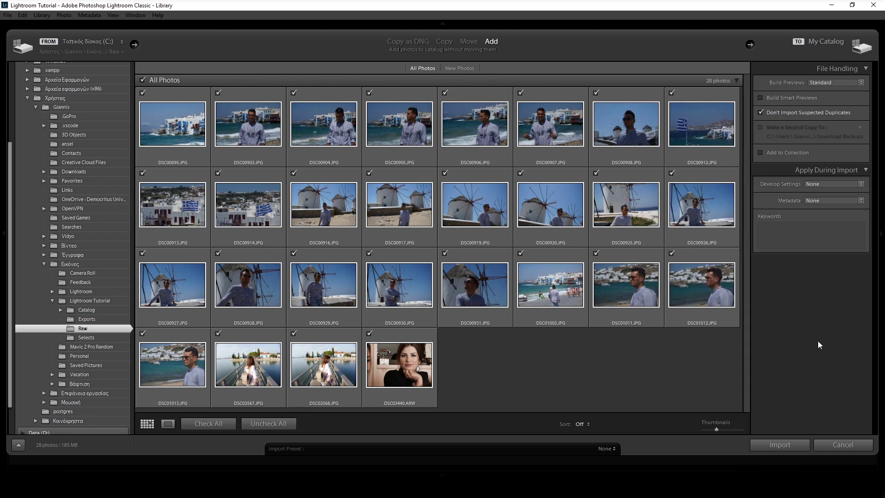
left_click(790, 443)
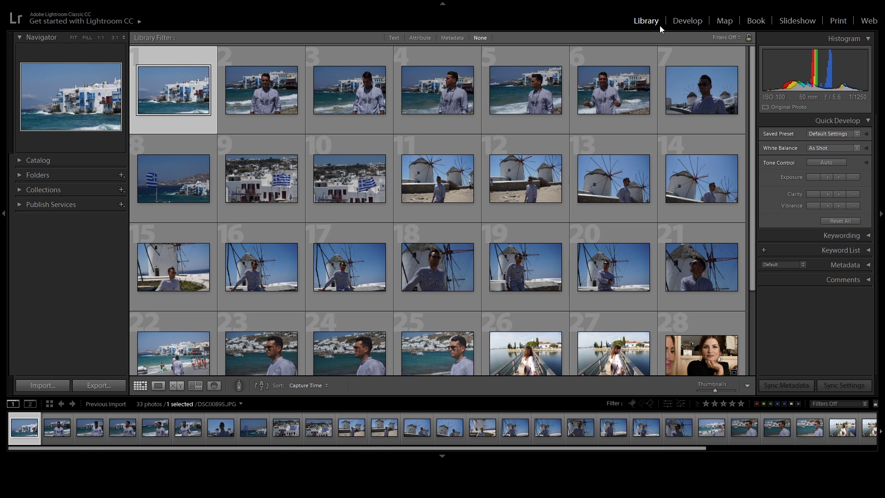
Resize the grid thumbnails, then switch to Loupe view on DSC00895.JPG
key("equal")
key("equal")
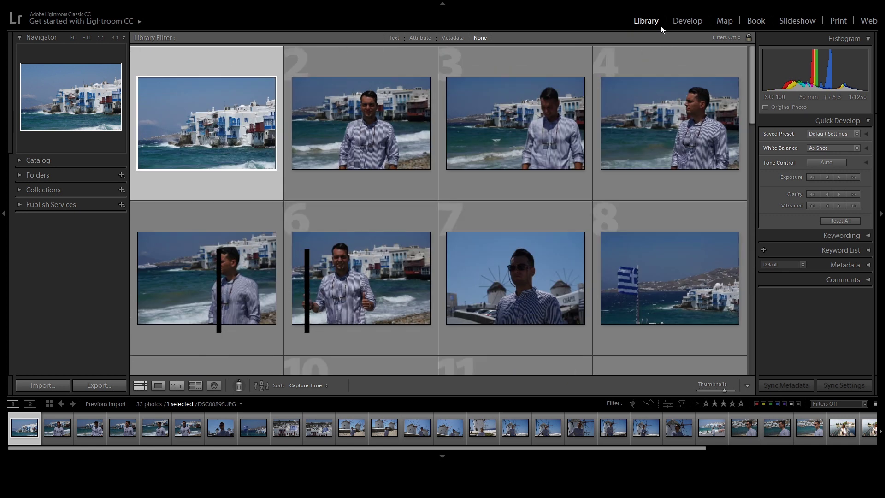
key("minus")
key("minus")
key("minus")
key("minus")
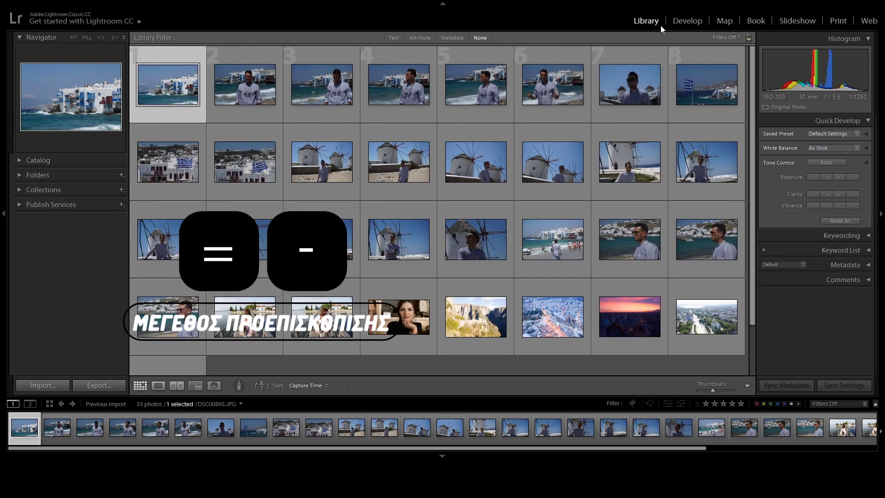
key("equal")
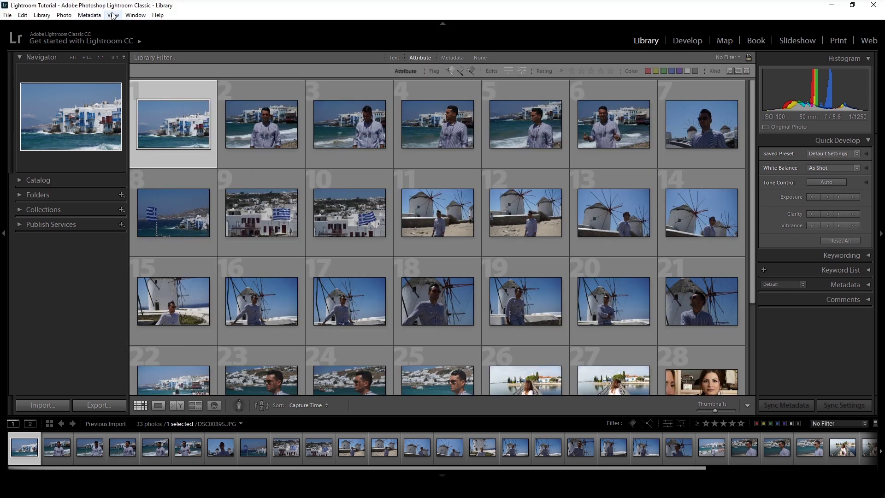
left_click(112, 15)
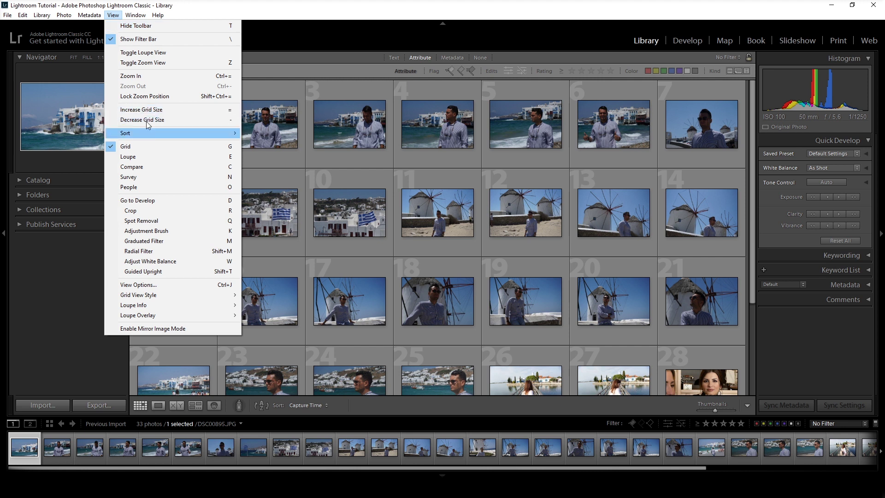
left_click(148, 77)
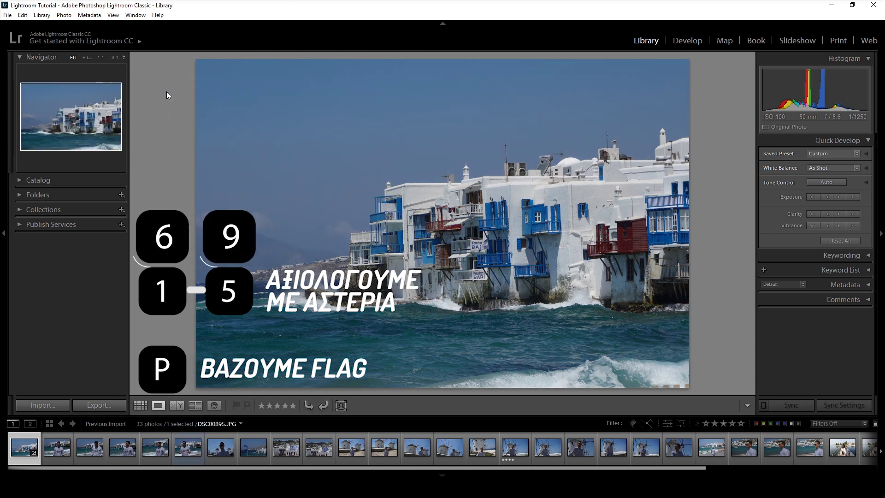
key("p")
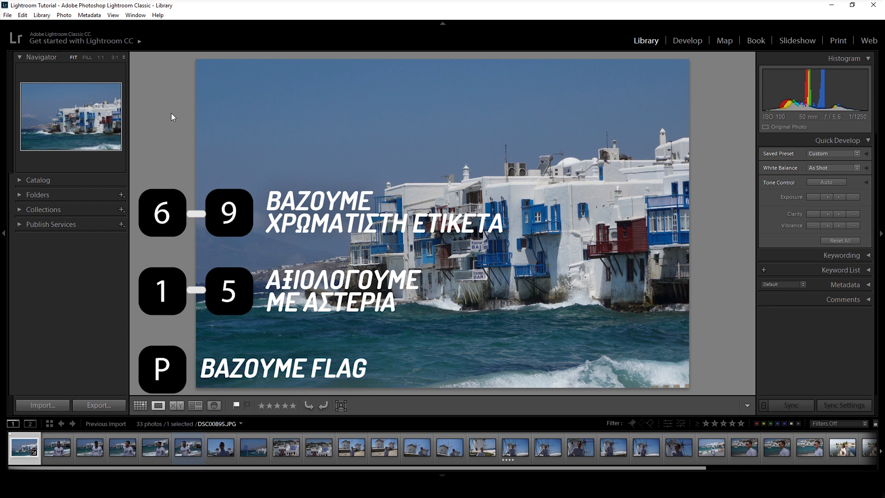
key("4")
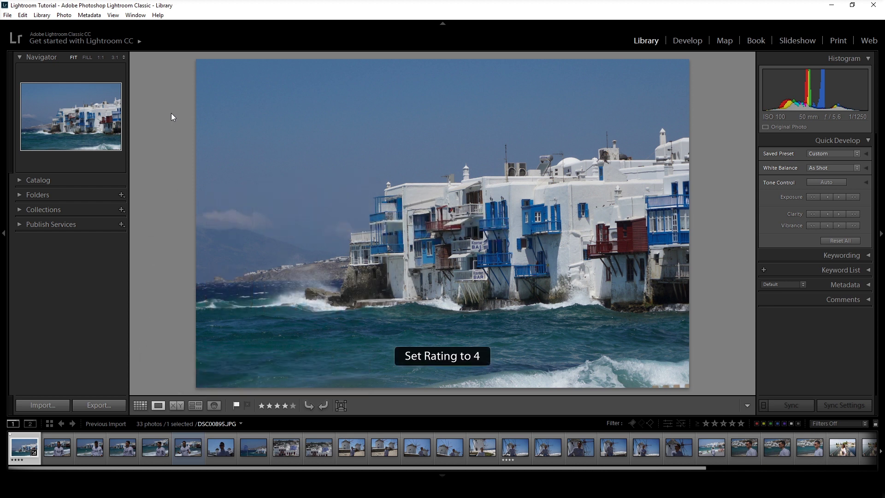
key("9")
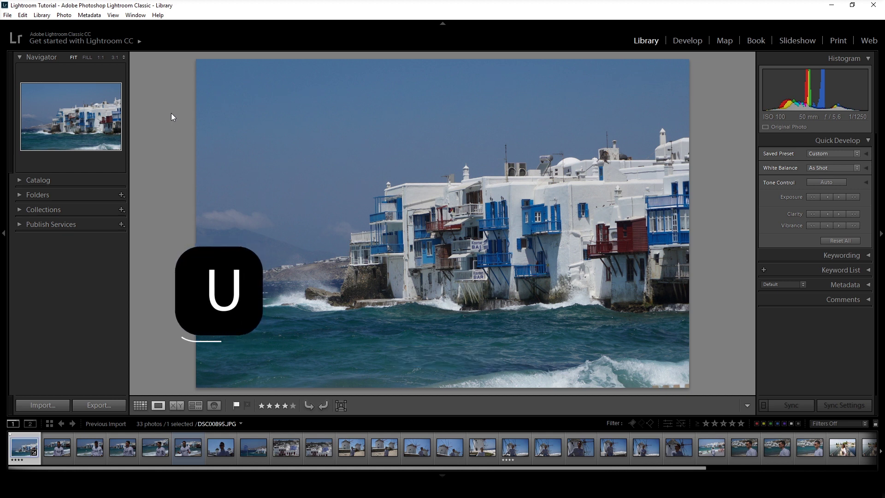
key("u")
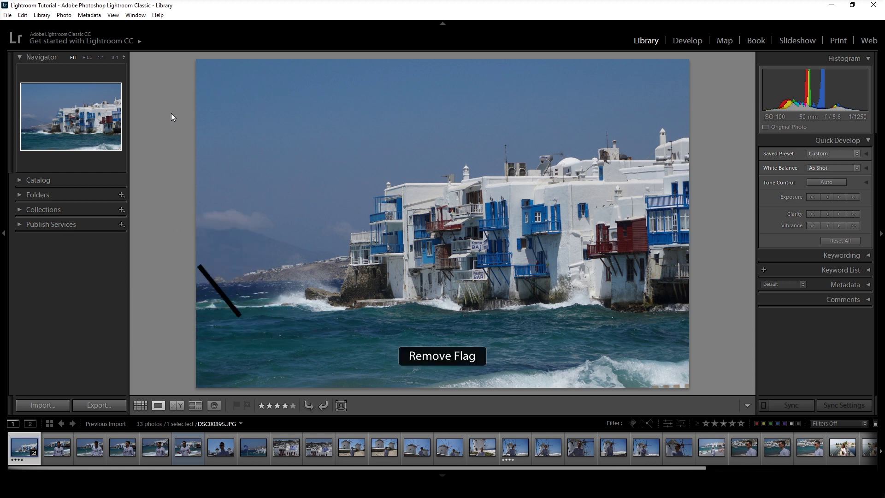
key("0")
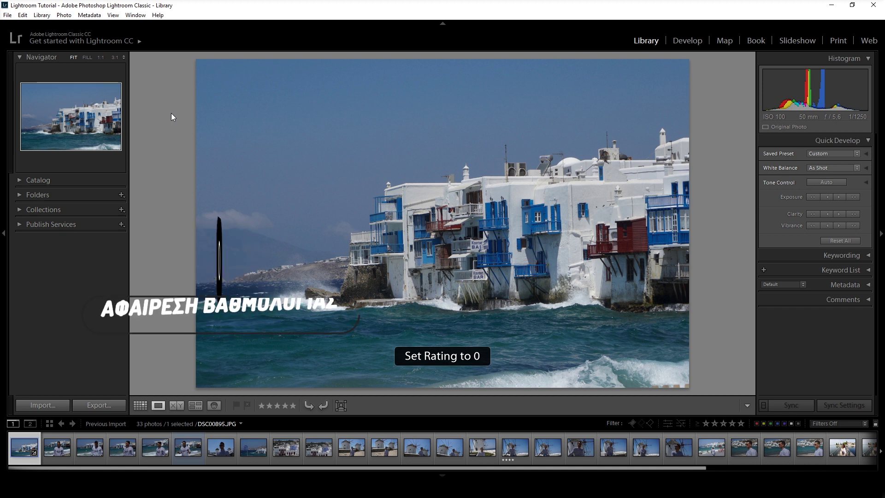
key("9")
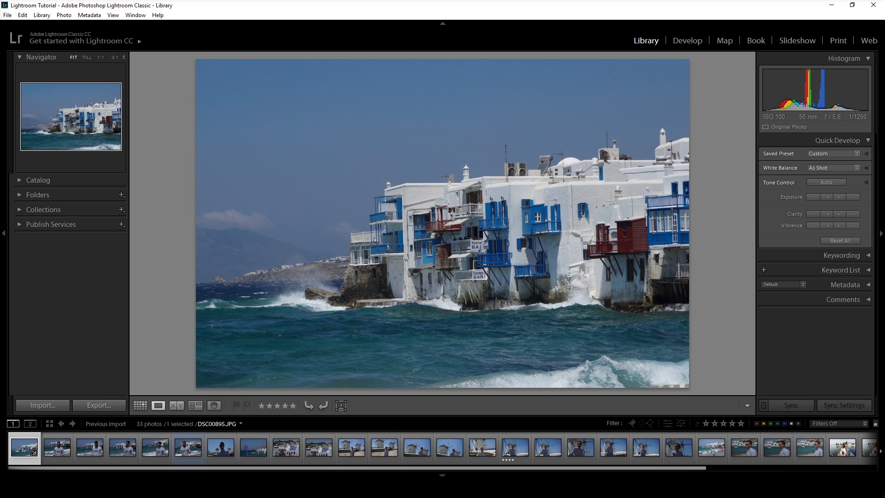
Flag and rate the early filmstrip photos 4–5 stars, giving DSC00926 a blue label
key("Right")
key("Right")
key("p")
key("Right")
key("4")
key("p")
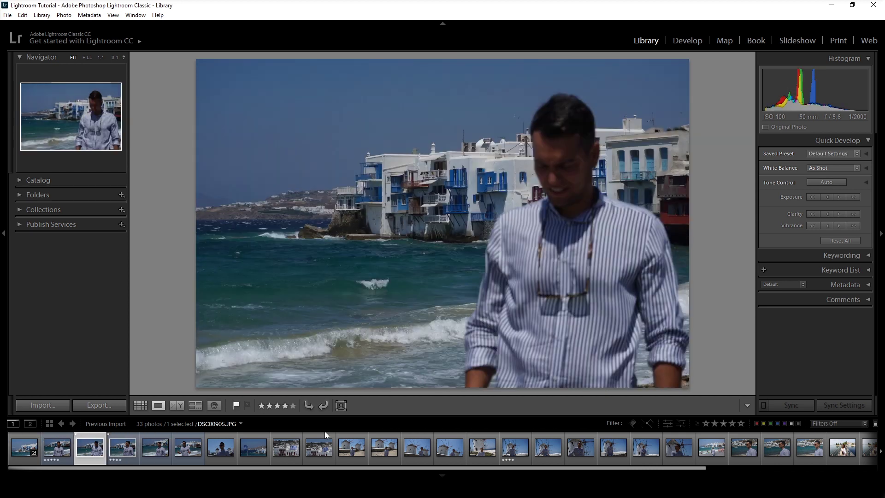
key("Right")
key("Right")
key("4")
key("p")
Rate and flag the next photos, adding green labels and rating the windmill portrait 5 stars
key("Right")
key("5")
key("5")
key("4")
key("4")
key("4")
key("5")
key("4")
key("4")
key("9")
key("Right")
key("Right")
key("Right")
key("Right")
key("8")
Flag and rate DSC00931 through the aerial DJI_0527 shot, giving 5 stars
key("Right")
key("5")
key("Right")
key("4")
key("Right")
key("6")
key("5")
key("Right")
key("p")
key("5")
key("Right")
key("Right")
key("8")
key("Right")
key("Right")
key("Right")
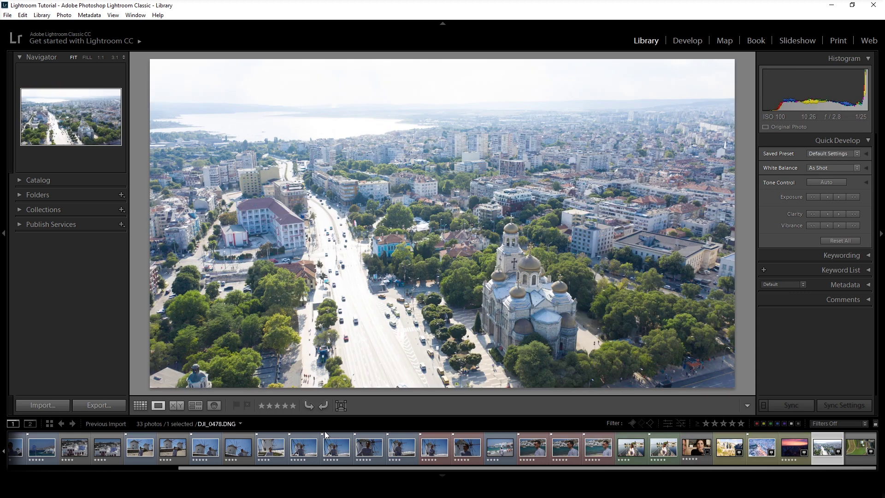
key("Right")
key("5")
key("p")
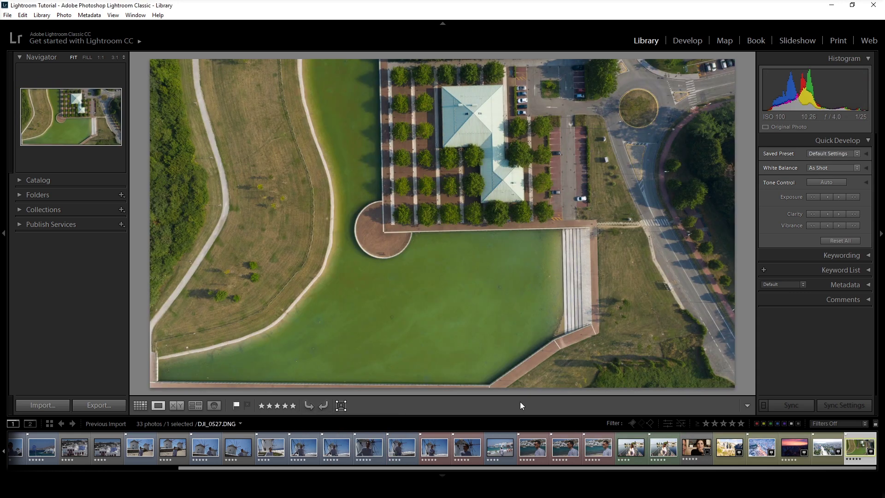
Try the Flagged, five-star and blue-label filters, then turn Filters Off to show all 33 photos
left_click(826, 423)
left_click(791, 337)
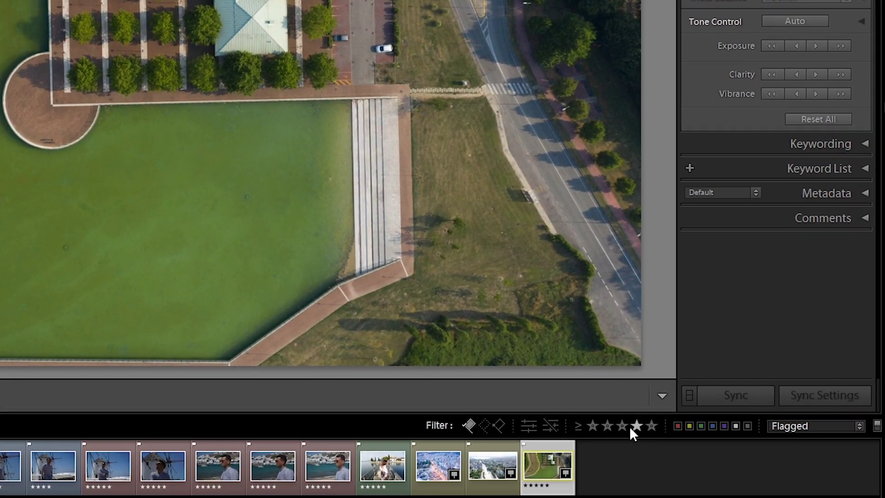
left_click(599, 428)
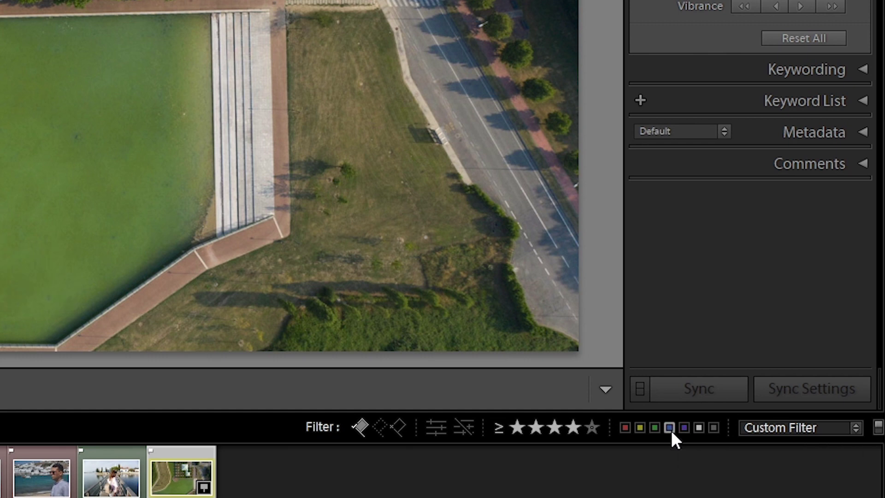
left_click(670, 430)
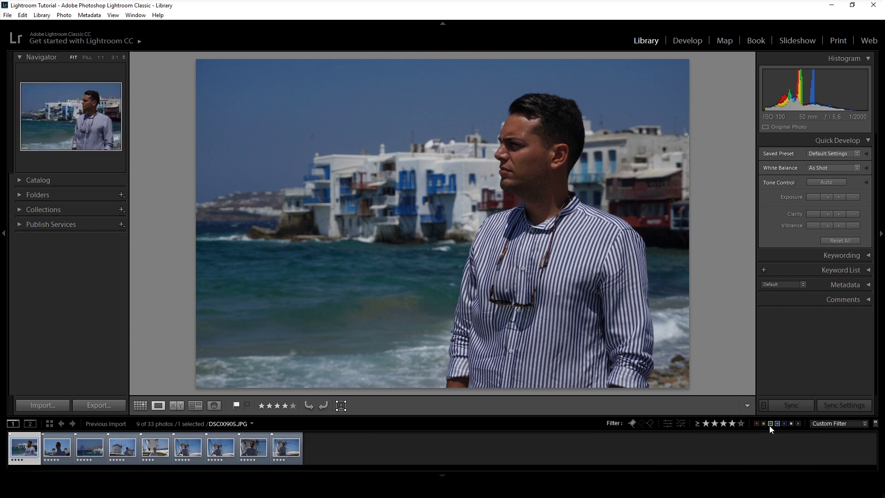
left_click(822, 424)
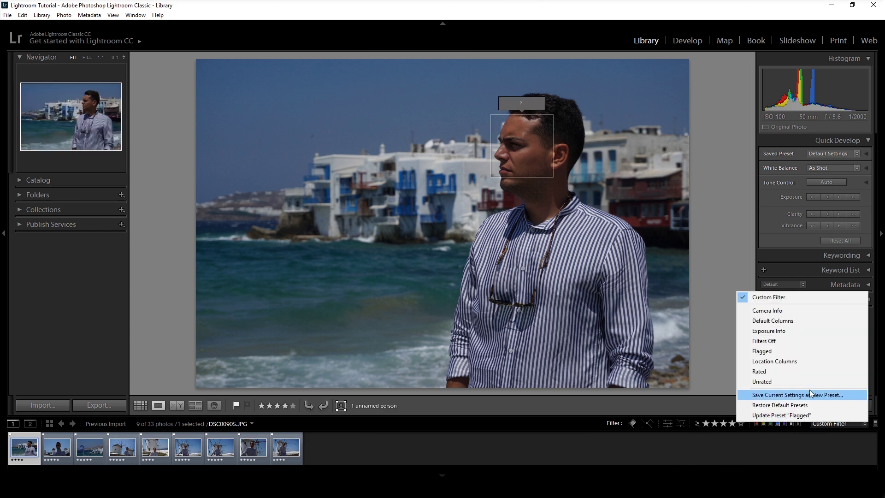
left_click(784, 341)
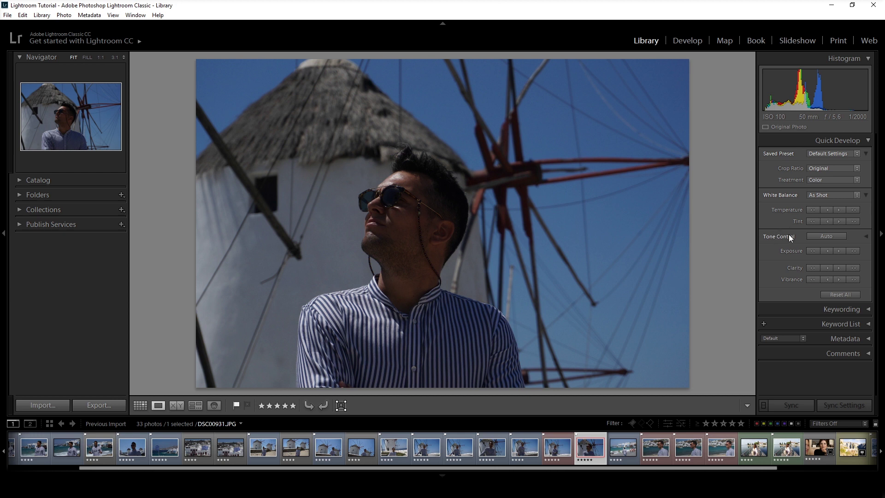
left_click(865, 235)
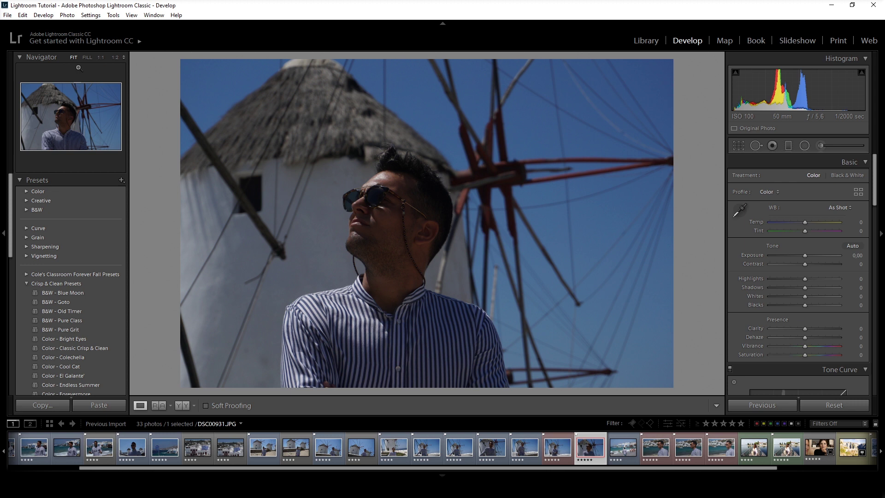
left_click(90, 58)
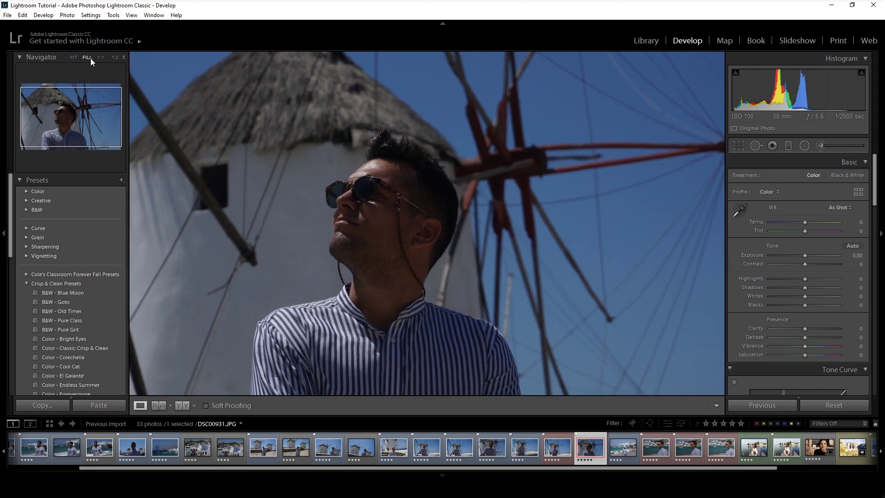
left_click(101, 58)
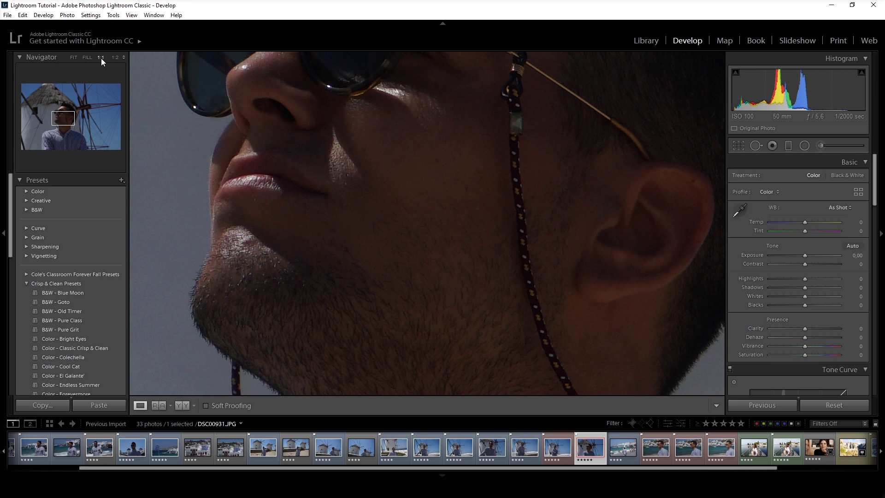
left_click(122, 58)
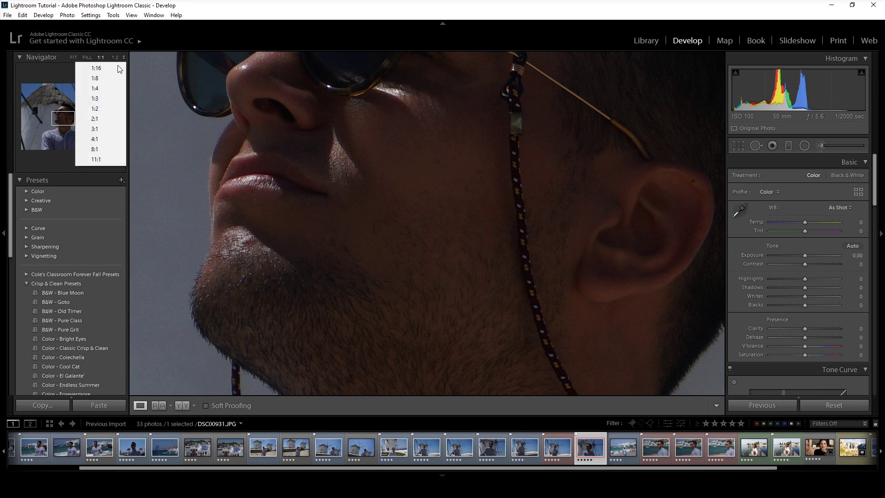
left_click(109, 109)
left_click_drag(108, 110, 73, 113)
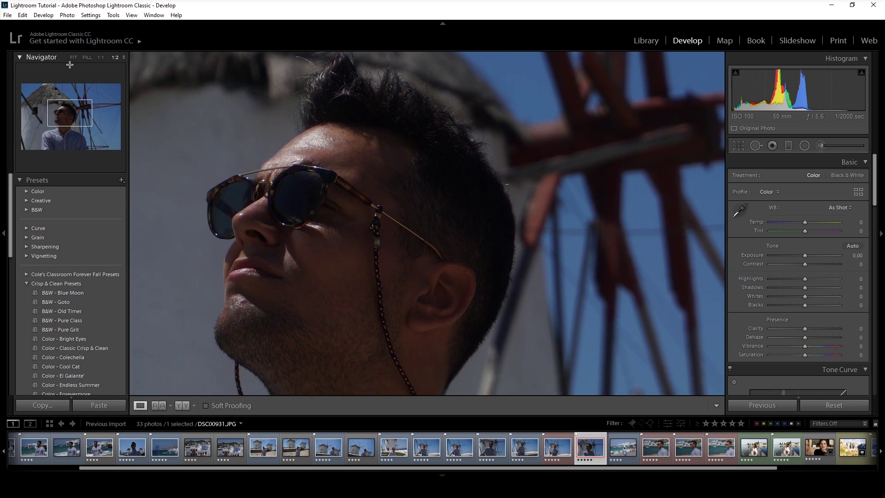
left_click(72, 57)
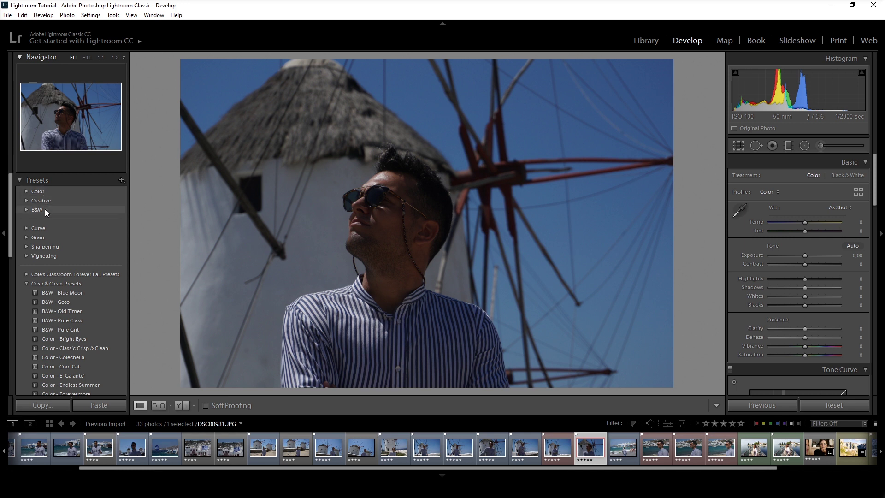
Collapse Crisp & Clean Presets, expand Vintage - Retro and scroll through its presets to preview them
left_click(27, 284)
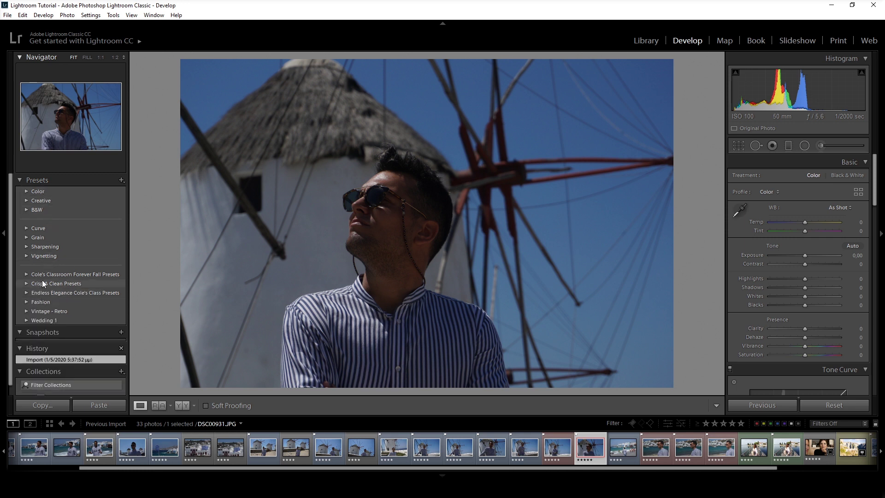
left_click(26, 311)
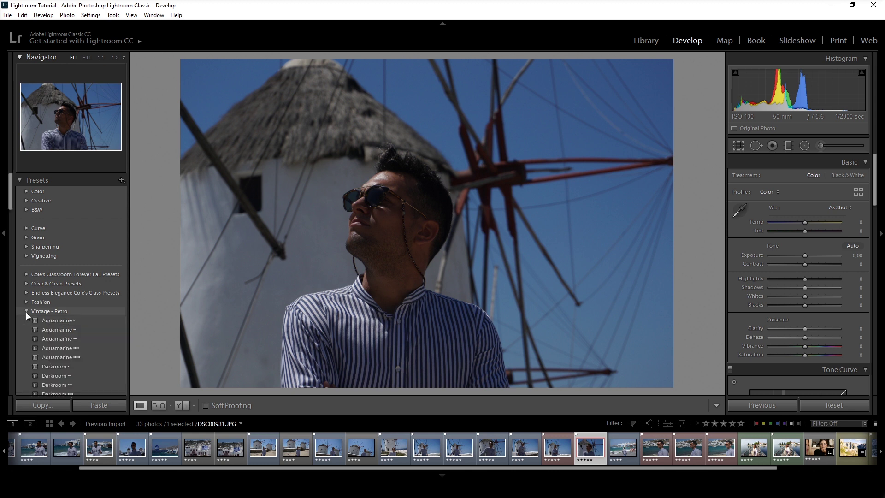
scroll(51, 370, "down", 3)
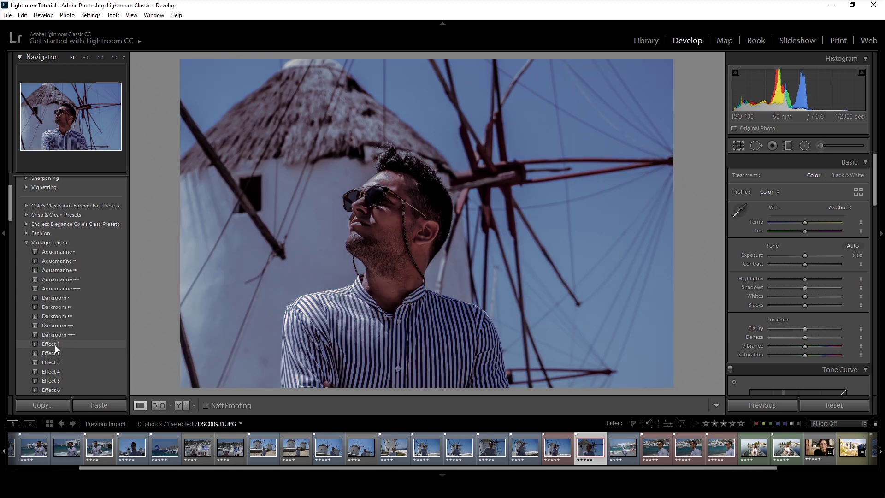
scroll(55, 355, "down", 4)
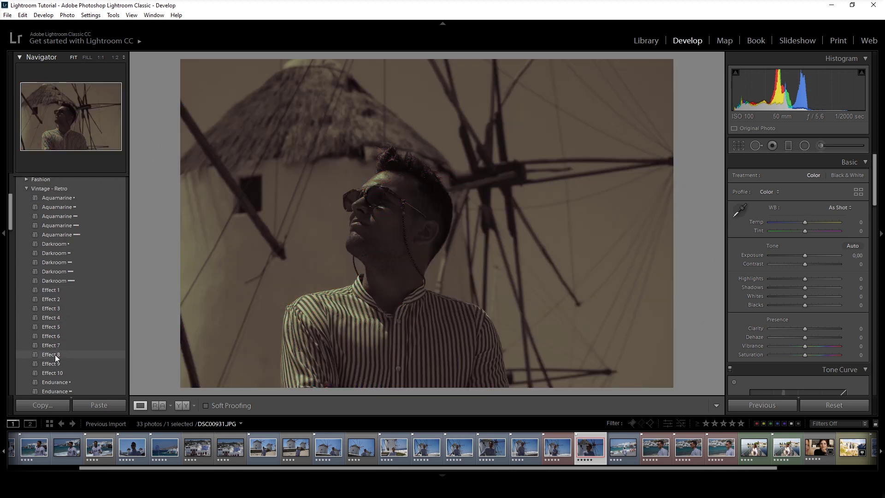
scroll(57, 368, "down", 1)
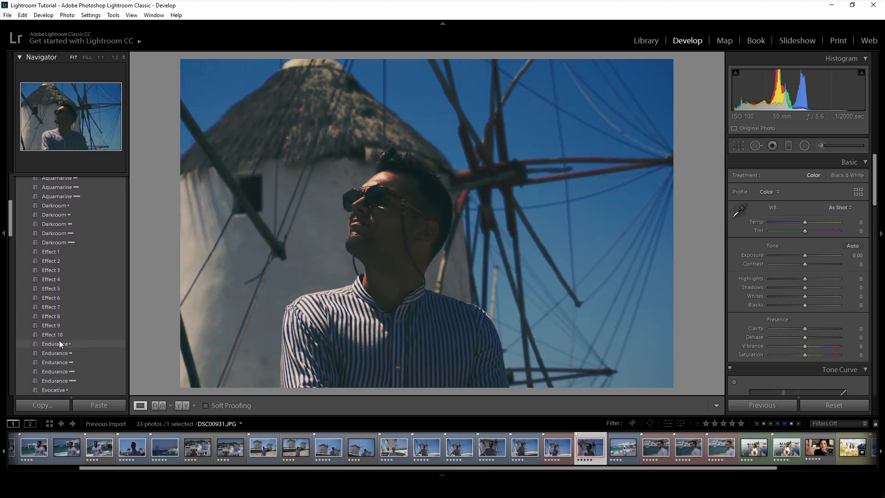
scroll(59, 388, "down", 4)
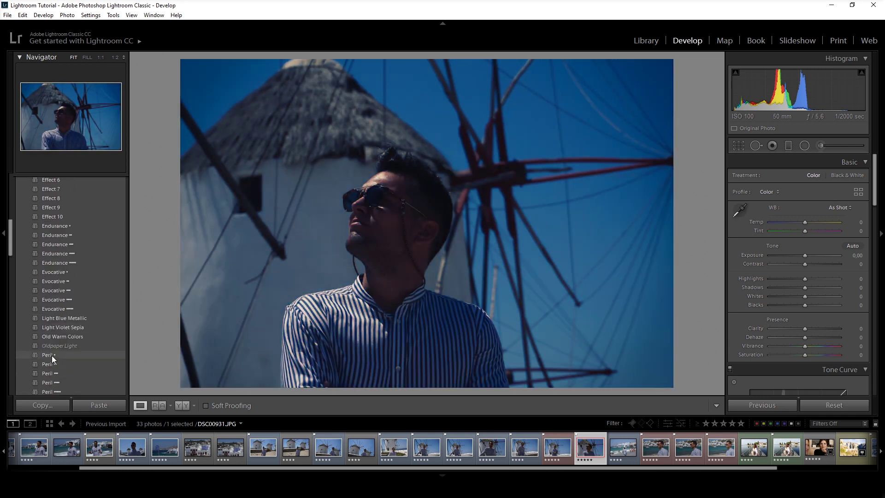
scroll(52, 355, "down", 5)
scroll(64, 341, "down", 5)
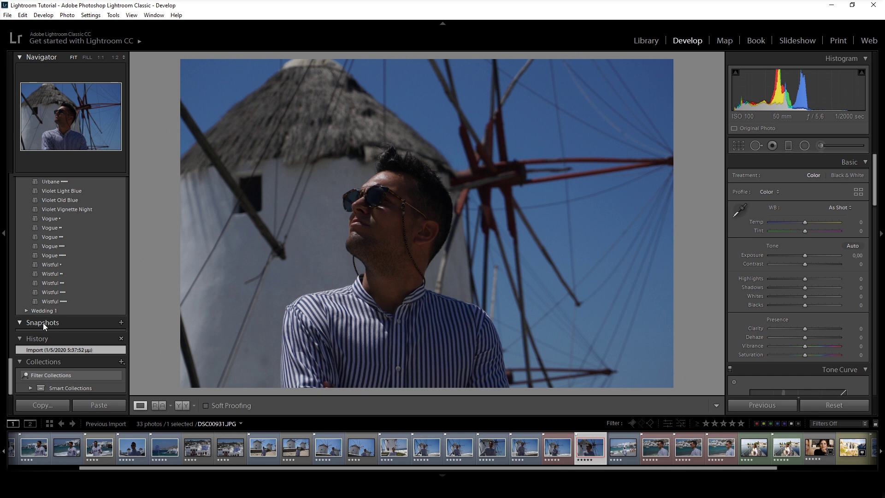
Save a 'Tones Adjustment' snapshot, then adjust the exposure, contrast and highlights sliders
left_click(121, 285)
type("Tones Adjustment")
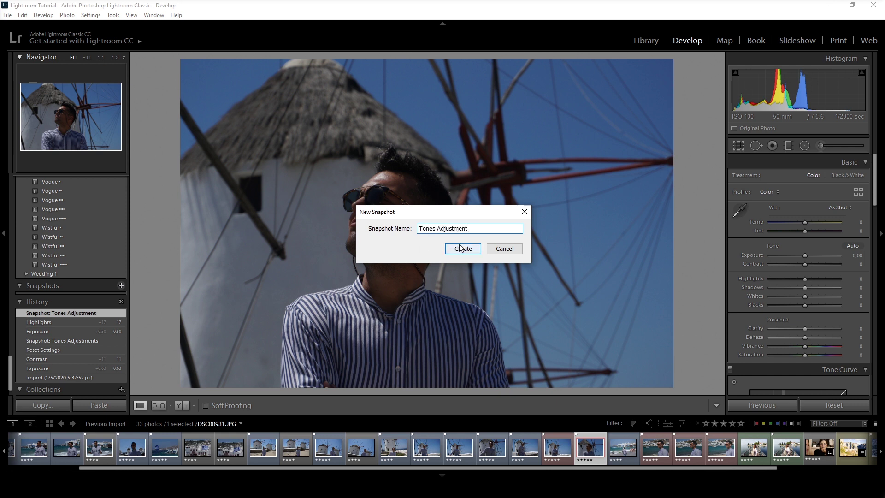
left_click(460, 248)
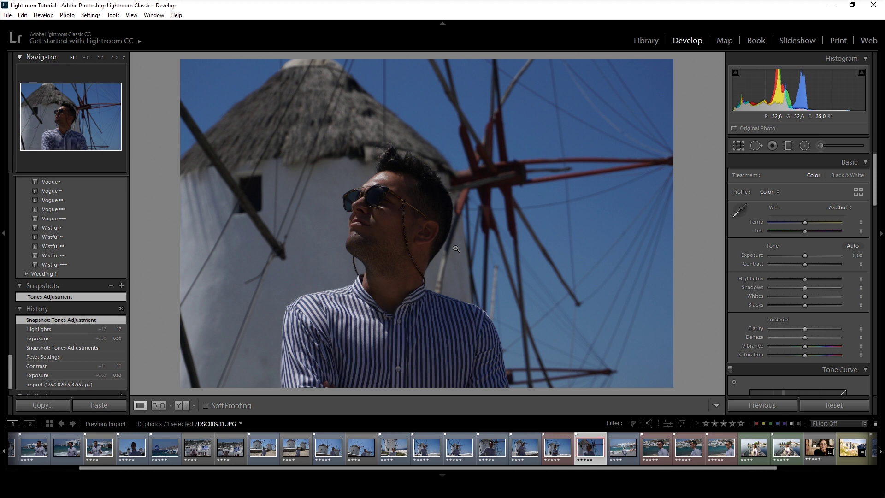
double_click(805, 255, "shift")
double_click(804, 304, "shift")
double_click(805, 279, "shift")
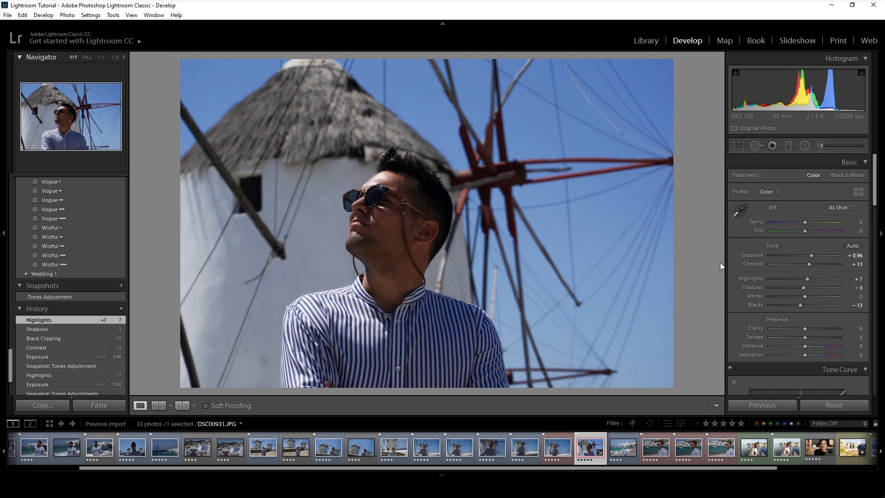
Step through the snapshot and History states, ending back at Exposure +0.50
left_click(93, 297)
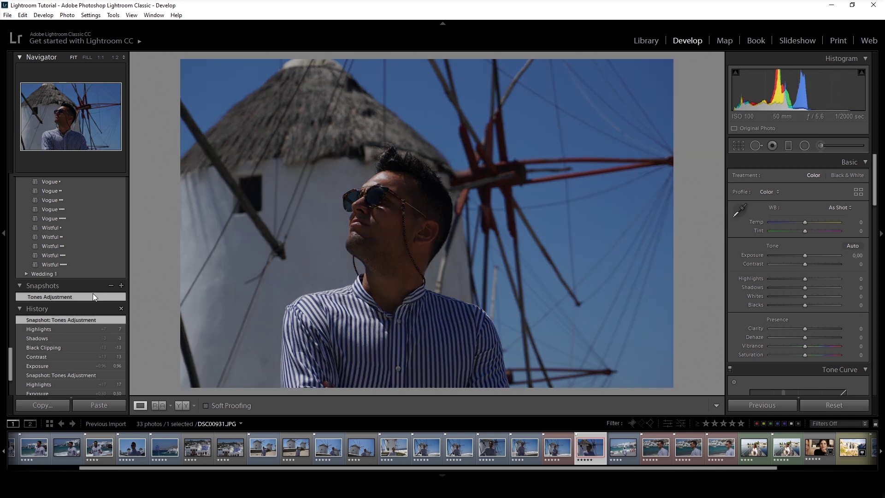
left_click(61, 357)
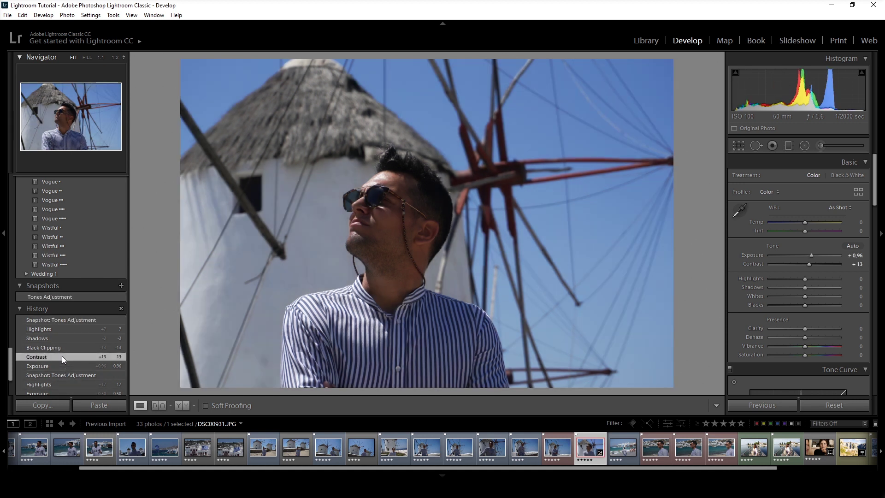
left_click(57, 331)
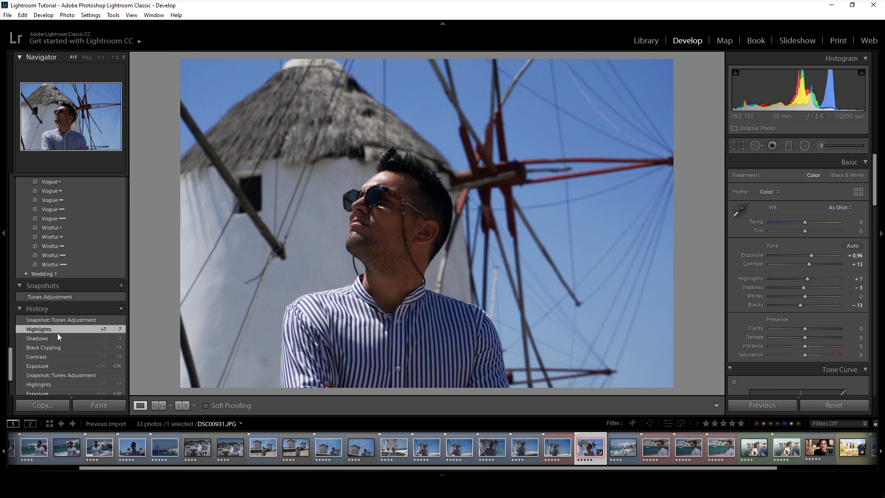
left_click(54, 380)
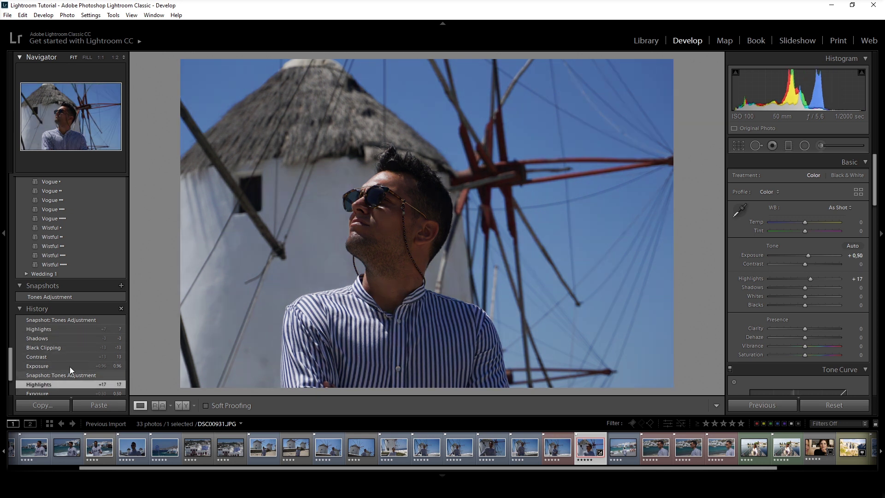
scroll(72, 364, "down", 2)
scroll(74, 362, "down", 1)
left_click(73, 355)
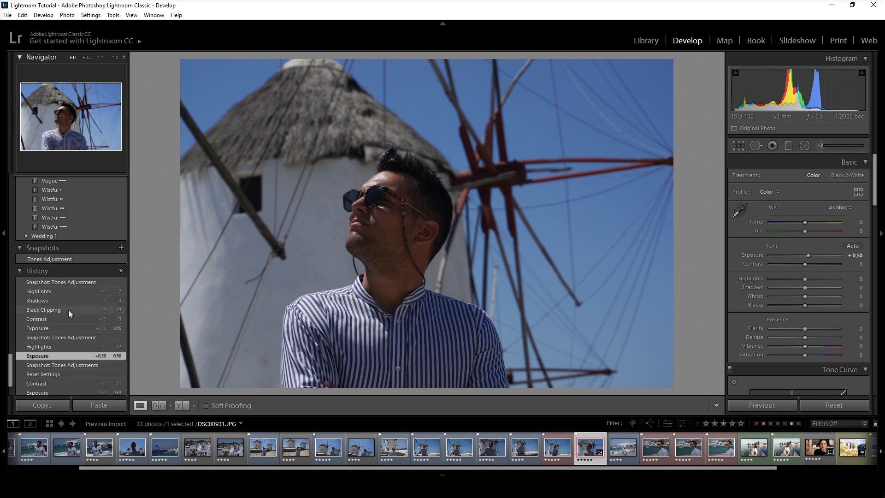
scroll(69, 311, "down", 2)
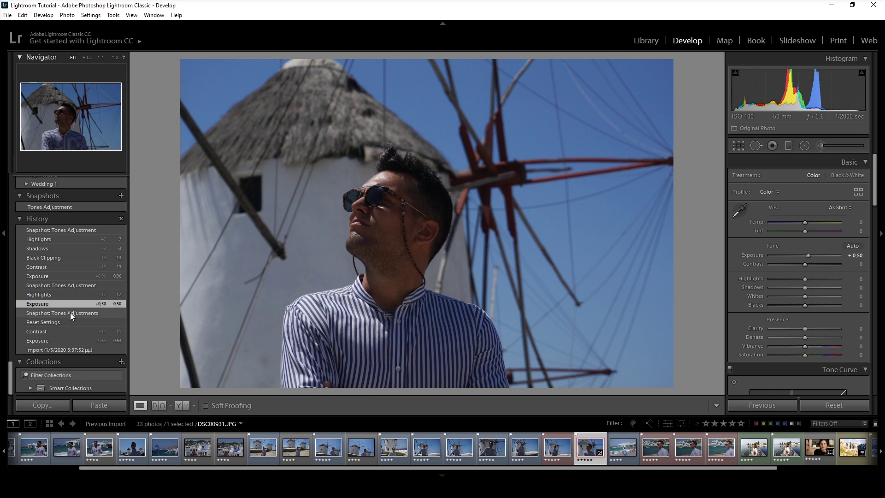
Create a collection named 'Mykonos' that includes the selected windmill portrait
left_click(121, 362)
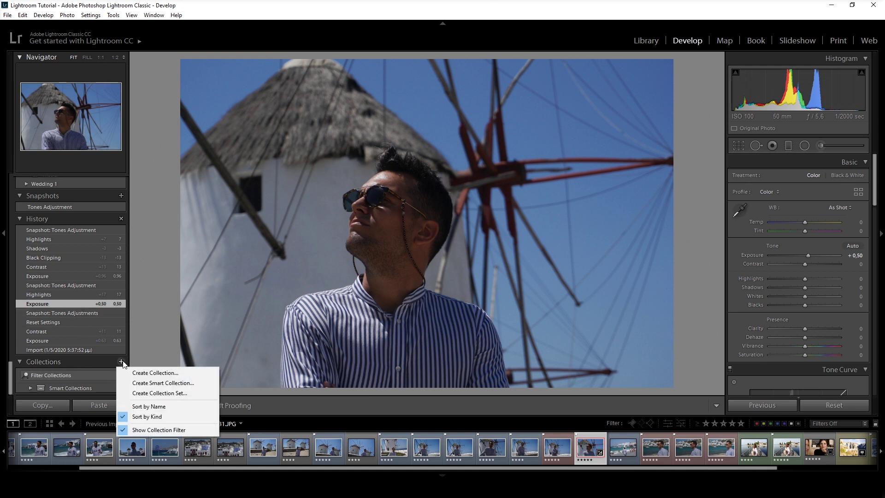
left_click(149, 372)
type("Mykonos")
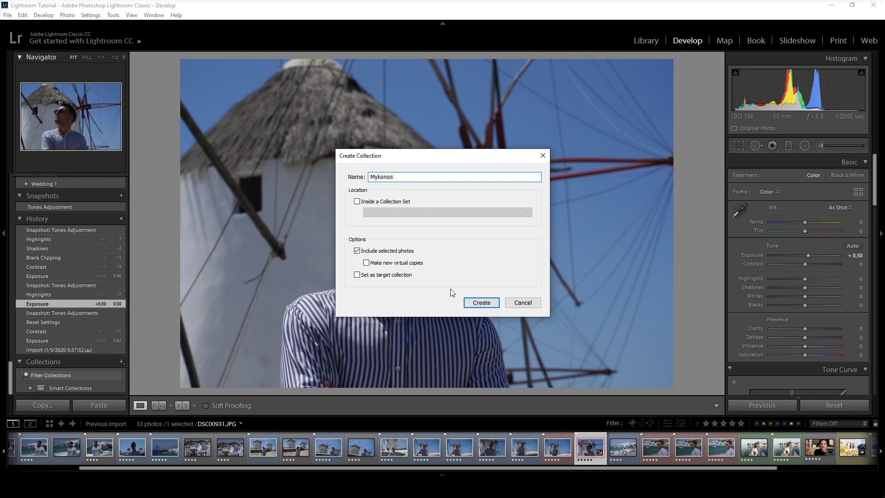
left_click(481, 302)
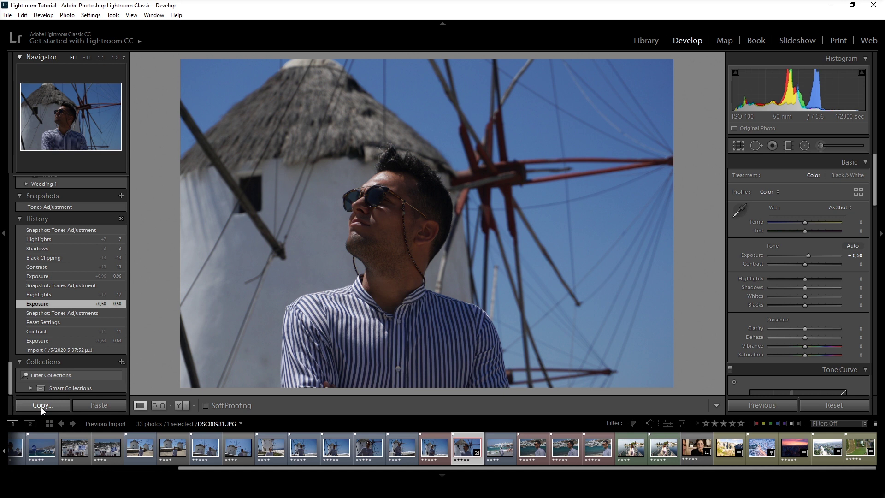
Paste the windmill portrait's +0.50 exposure settings onto DSC00928, then reselect DSC00931
left_click(41, 405)
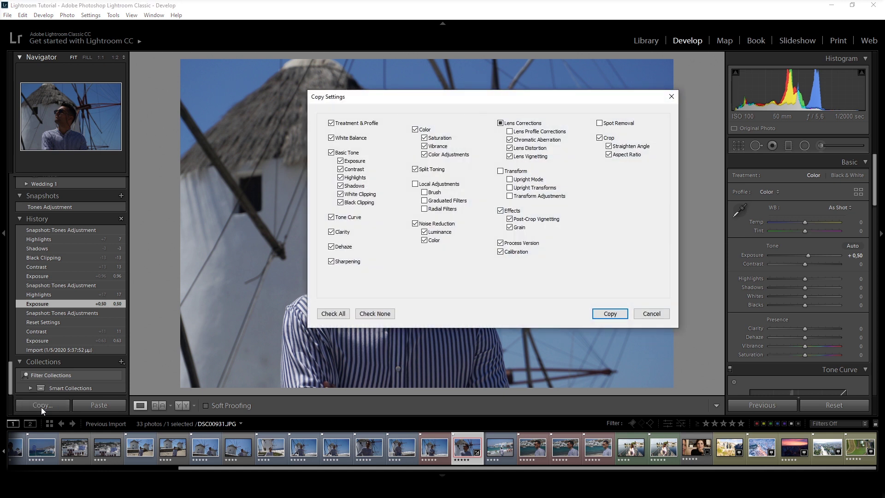
left_click(607, 311)
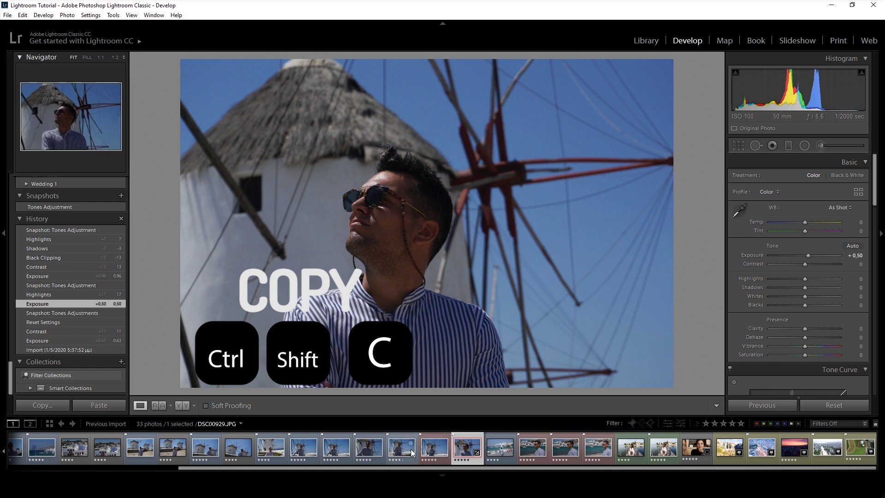
left_click(367, 447)
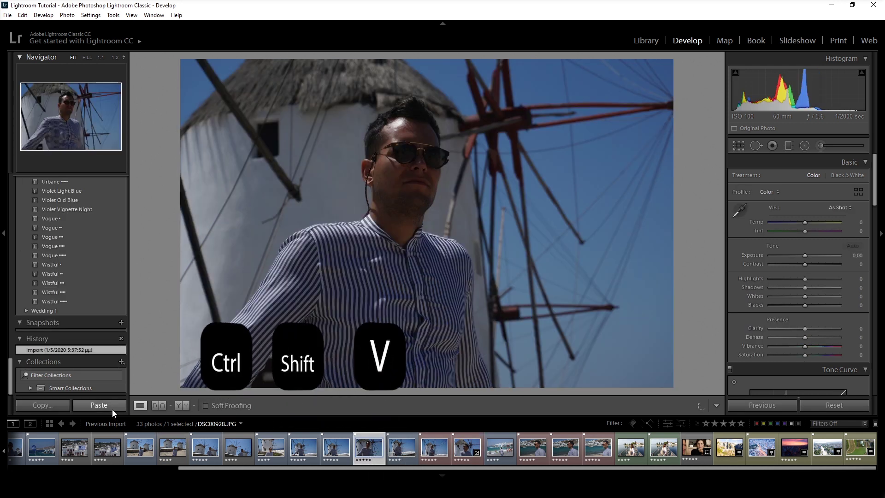
left_click(112, 408)
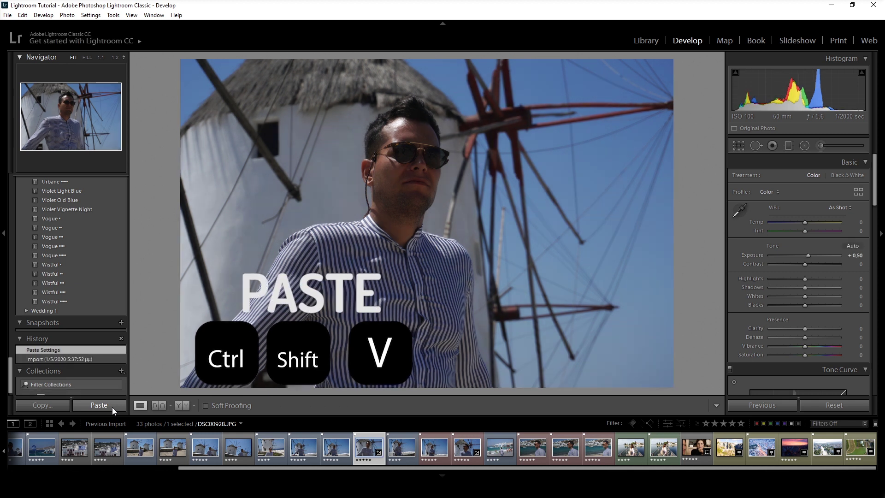
left_click(467, 447)
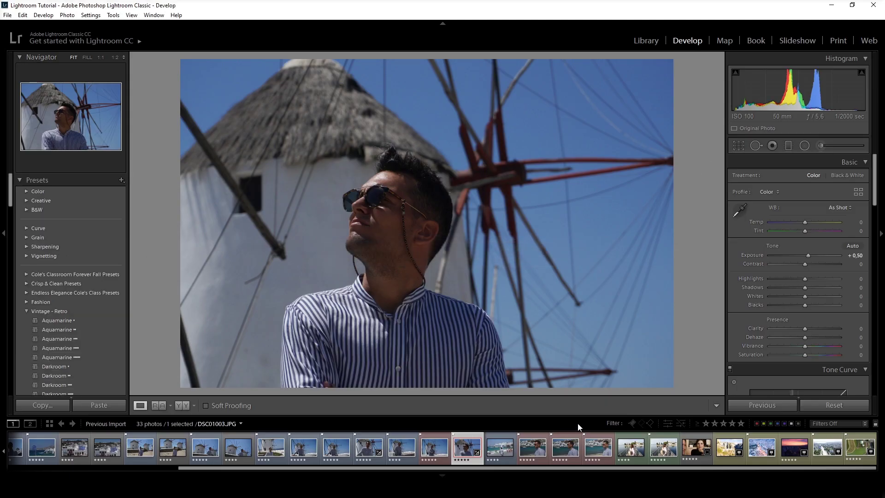
mouse_move(794, 448)
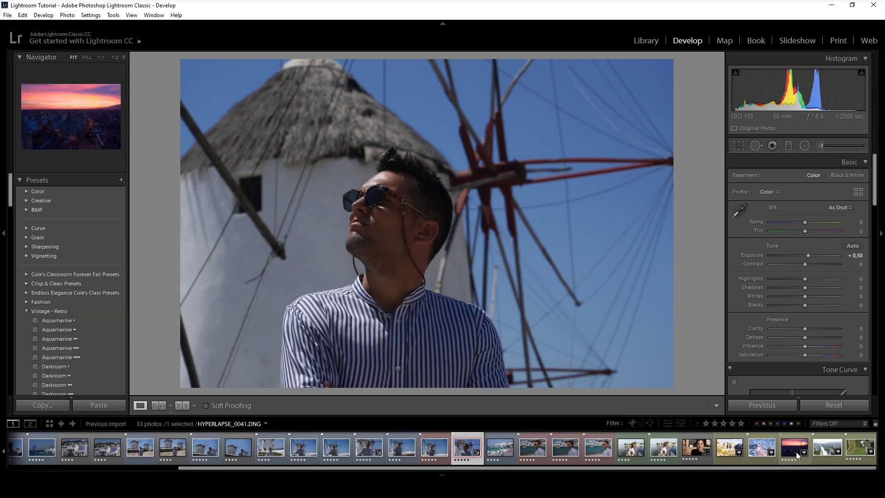
Select HYPERLAPSE_0041.DNG and lift its blacks to +73 and shadows to +40
left_click(788, 451)
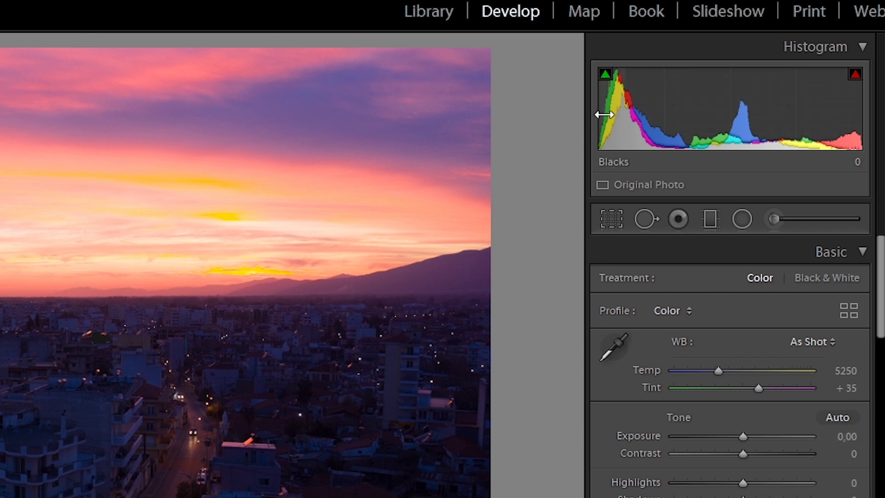
left_click_drag(604, 114, 646, 114)
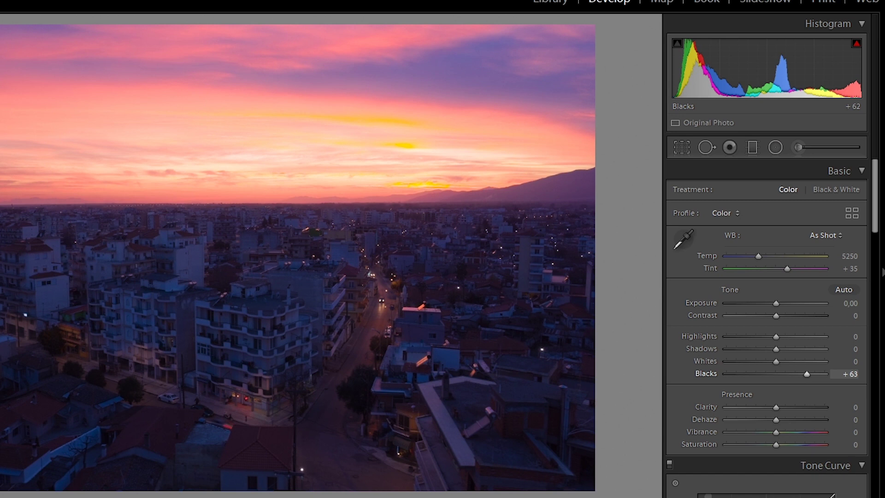
left_click_drag(688, 69, 705, 69)
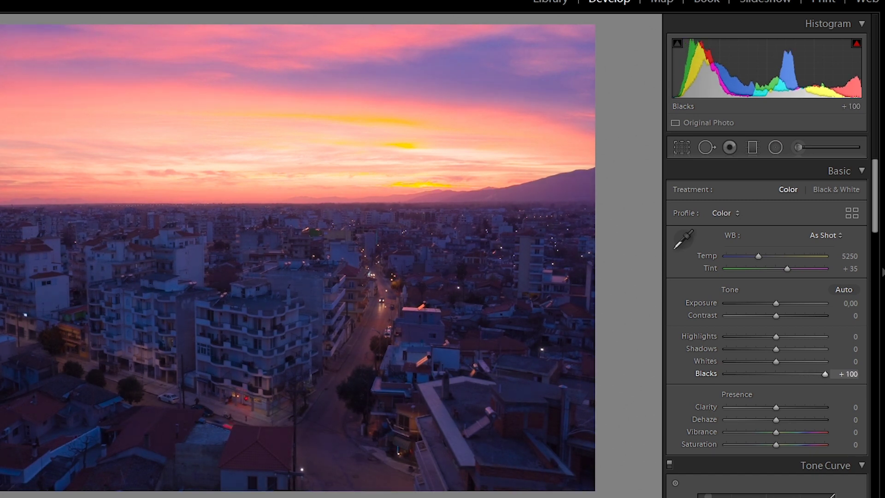
left_click_drag(825, 374, 819, 374)
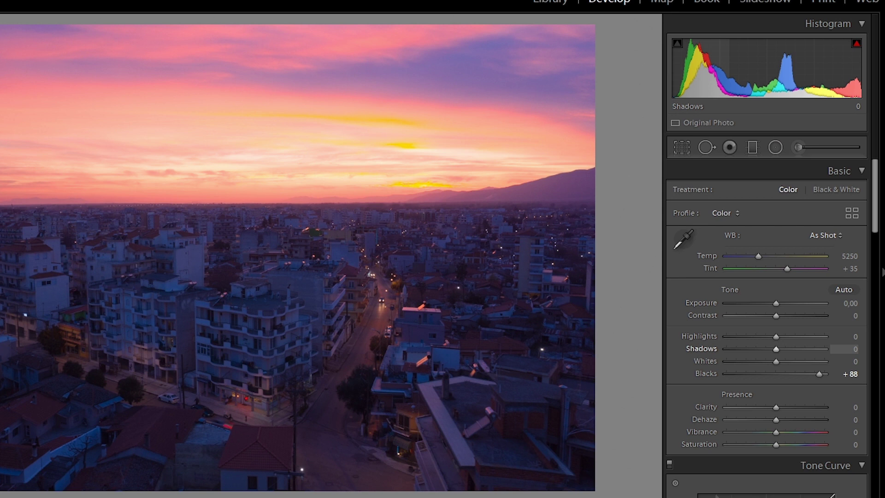
left_click_drag(702, 69, 721, 69)
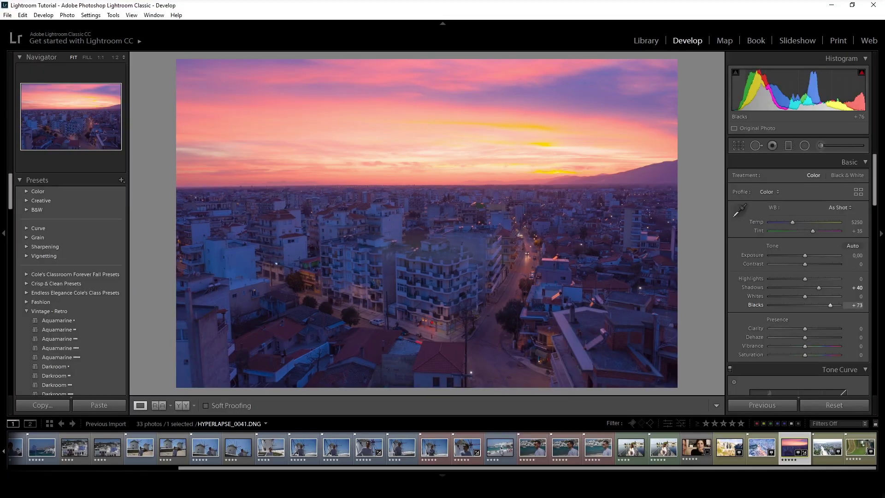
Adjust the crop box on the sunset photo and set the aspect ratio to 16 x 9
left_click(738, 146)
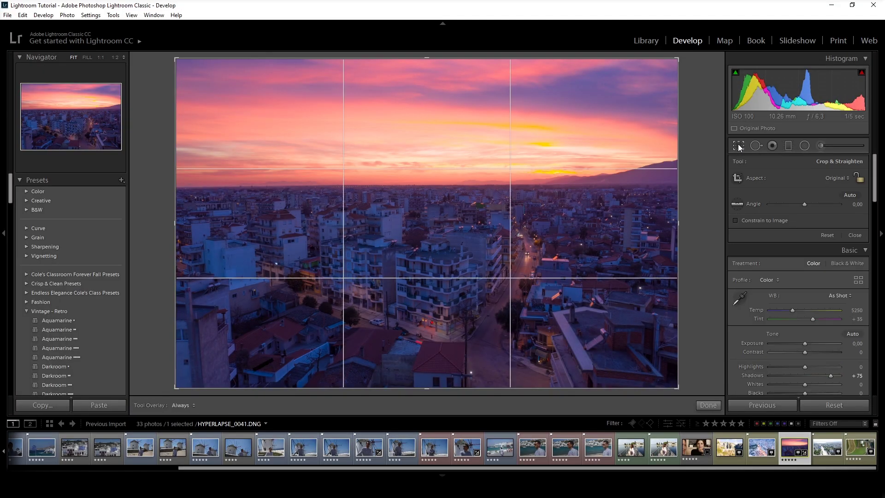
mouse_move(677, 59)
left_mouse_down()
mouse_move(630, 91)
mouse_move(682, 68)
mouse_move(564, 111)
mouse_move(618, 98)
left_mouse_up()
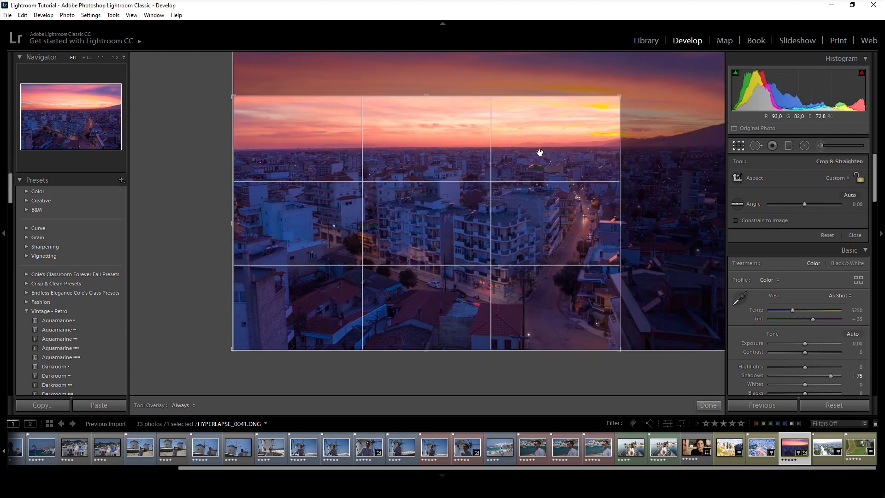
mouse_move(613, 161)
left_mouse_down()
mouse_move(493, 236)
mouse_move(602, 157)
left_mouse_up()
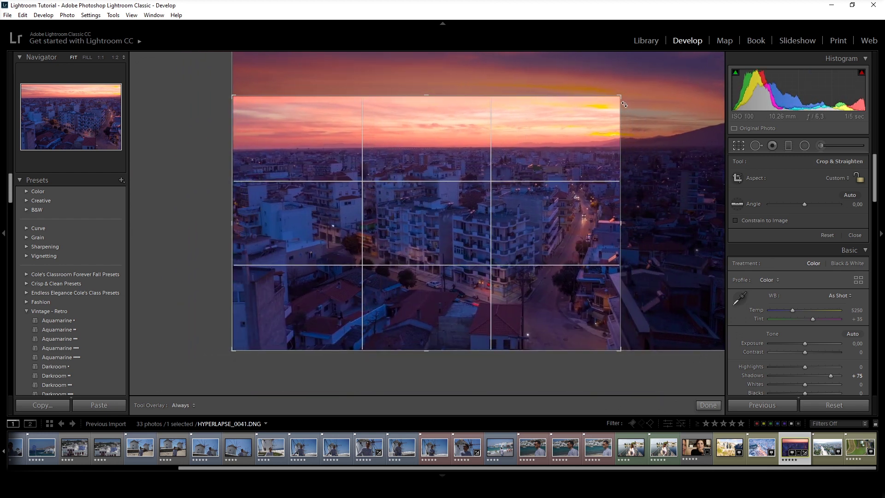
left_click_drag(621, 97, 670, 85)
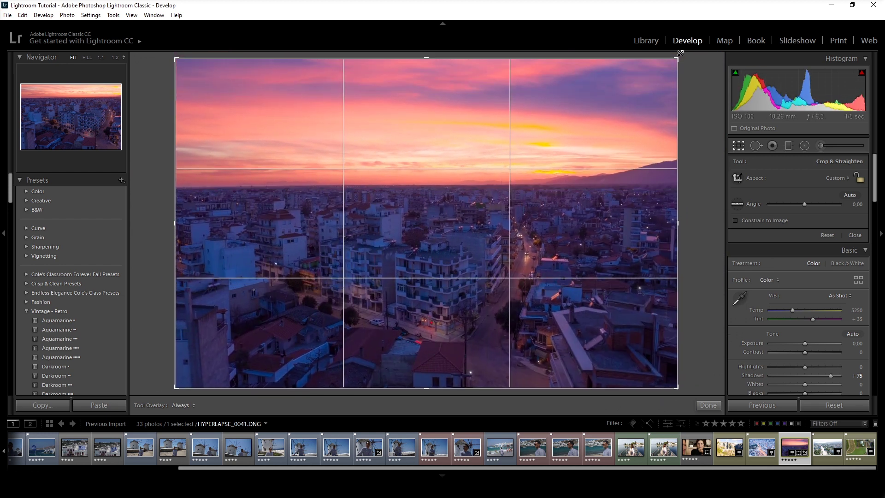
left_click(838, 178)
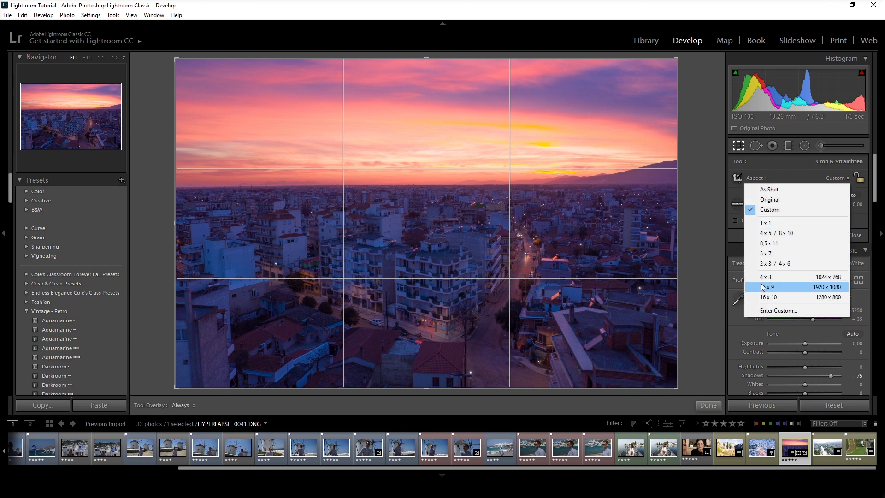
left_click(763, 277)
left_click(840, 179)
left_click(786, 287)
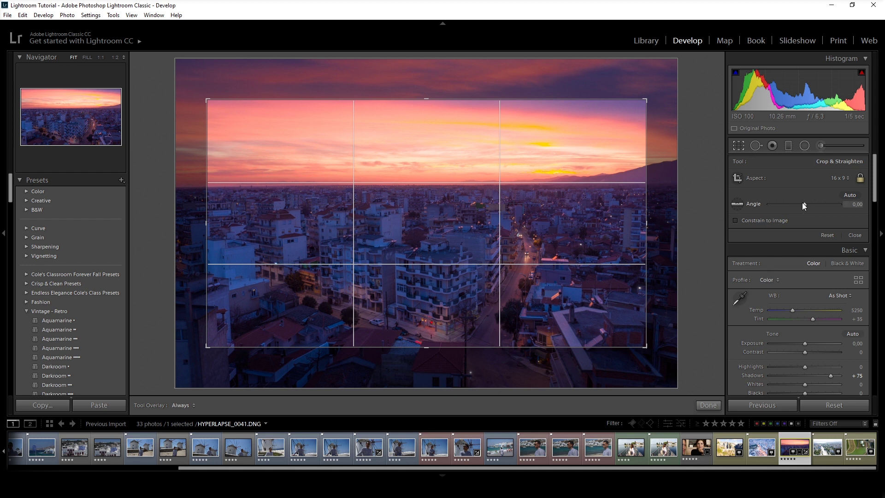
Level the horizon with the straighten guide and Auto, then apply the crop
left_click(737, 204)
left_click_drag(207, 187, 644, 183)
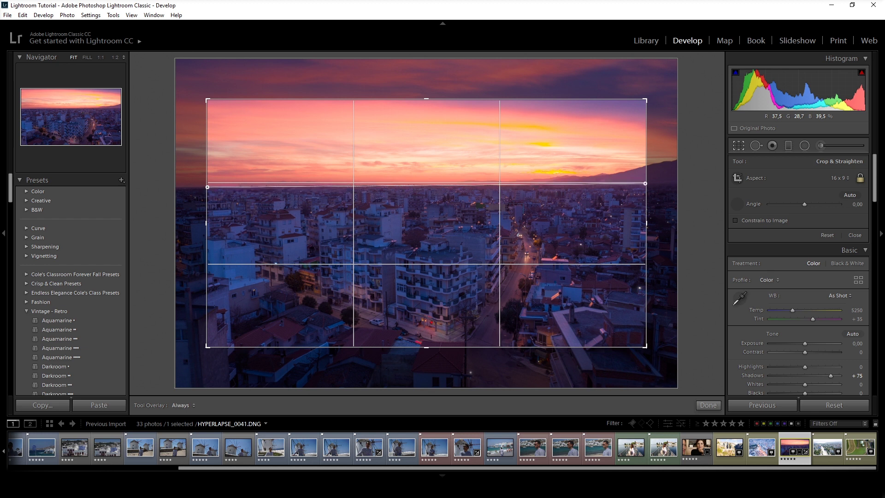
left_click_drag(644, 183, 644, 184)
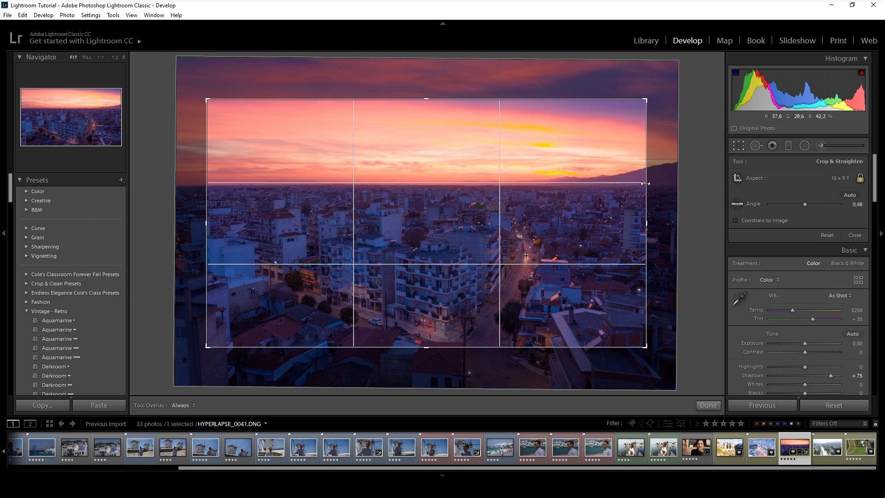
left_click(848, 196)
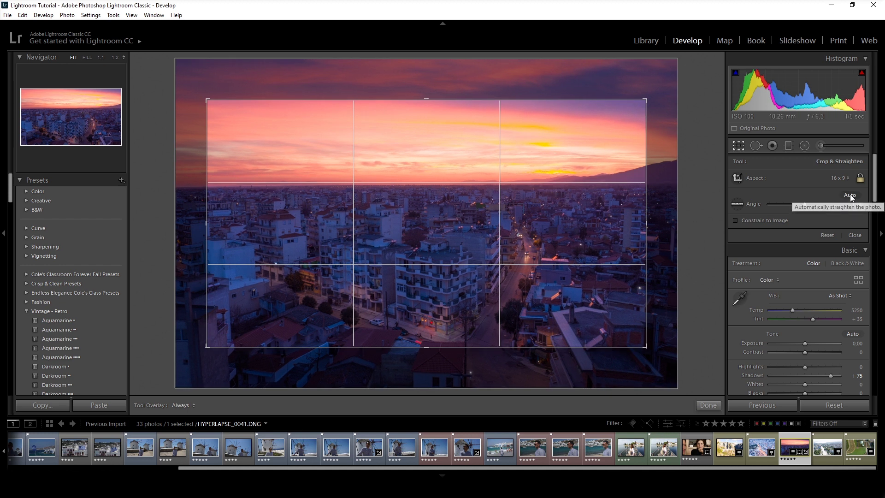
key("Escape")
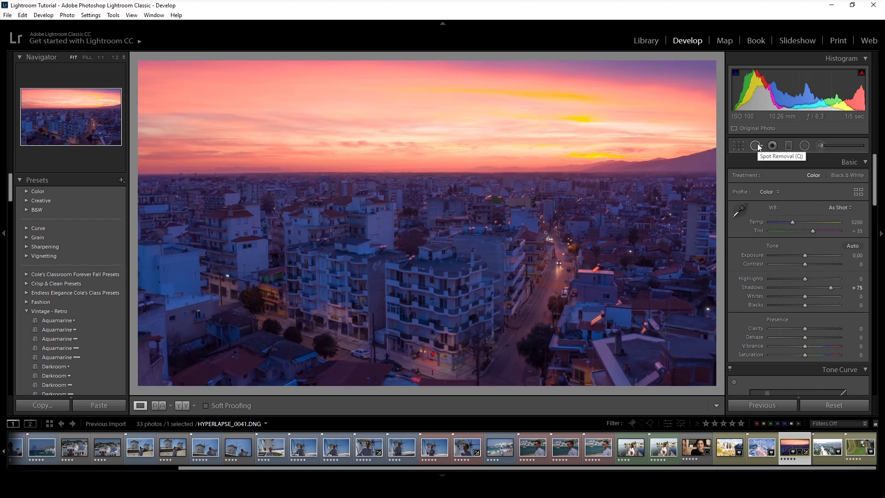
Remove three small street blemishes with clone and heal spots, adjusting their source areas
left_click(757, 146)
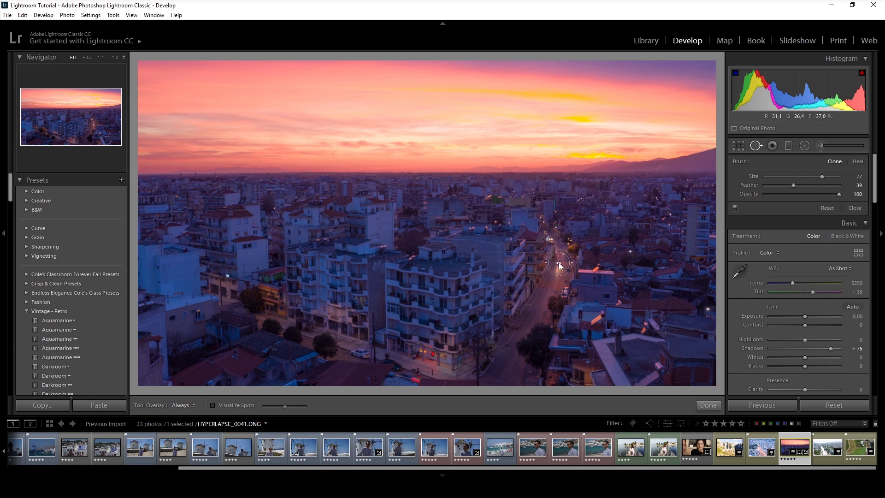
left_click(559, 263)
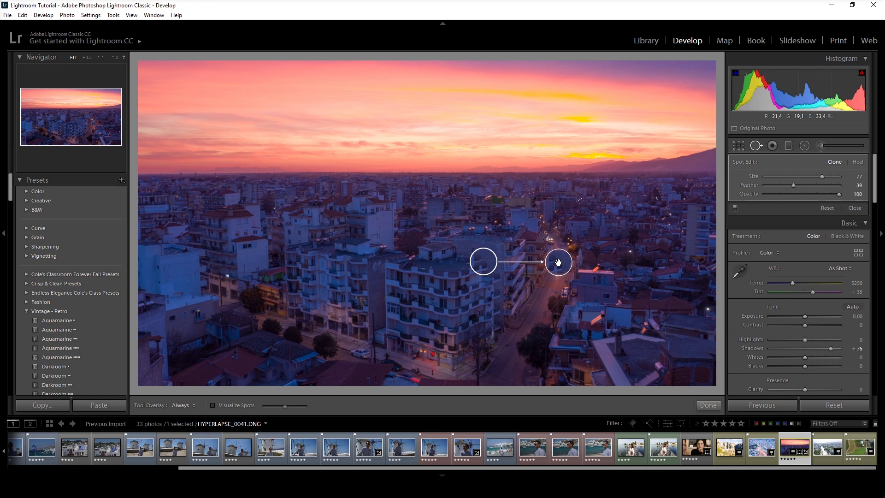
key("slash")
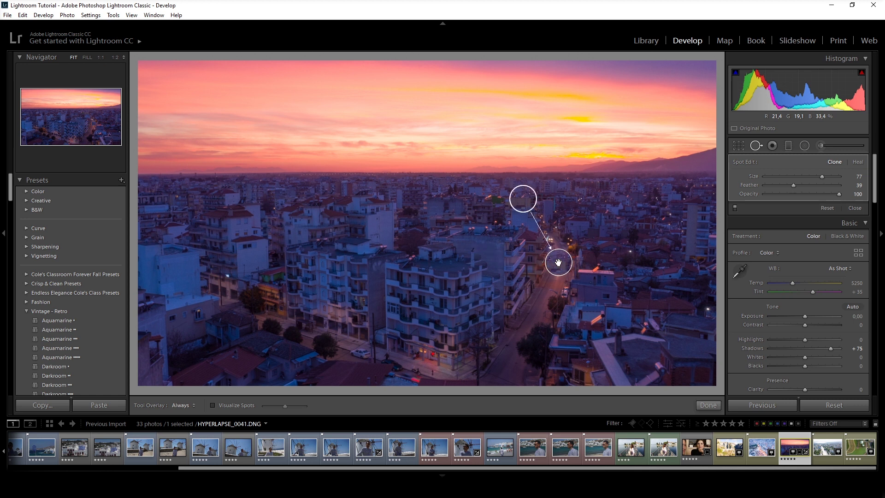
key("slash")
key("slash")
key("slash")
left_click(560, 273)
left_click_drag(570, 298, 551, 288)
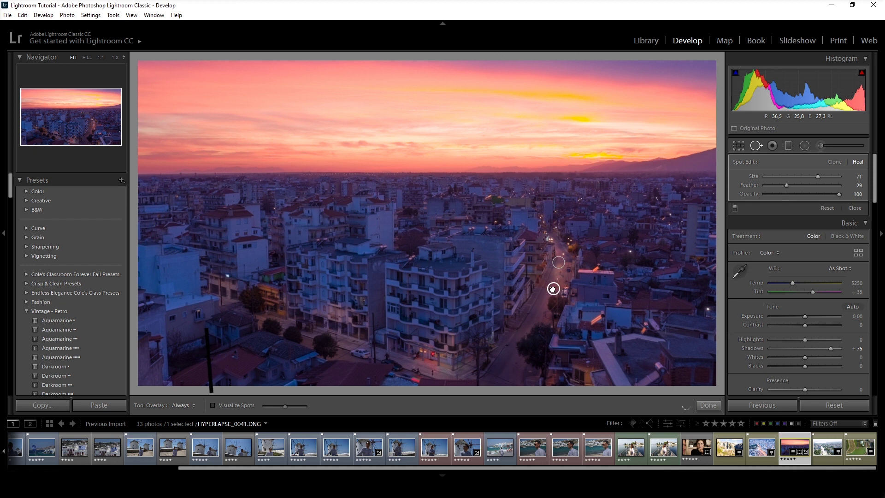
left_click_drag(551, 287, 550, 286)
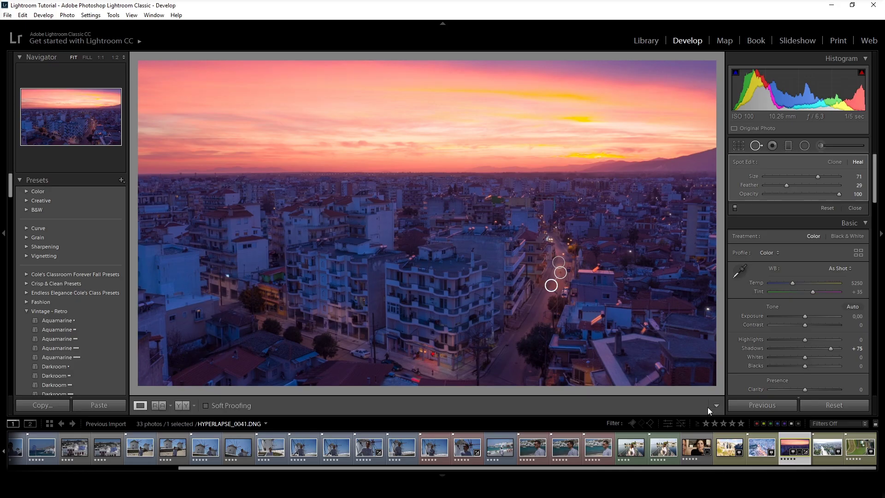
left_click(707, 407)
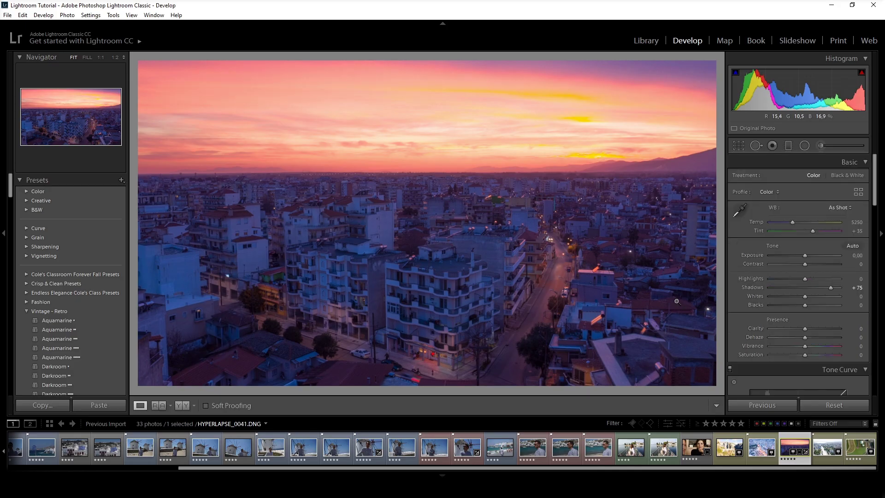
Toggle Spot Removal off, resetting its heal spots, and bring up Red Eye Correction
key("q")
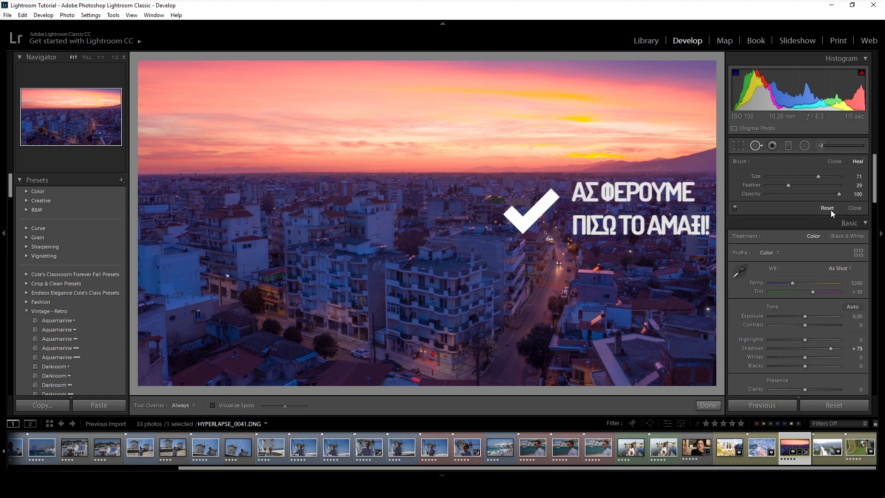
left_click(755, 146)
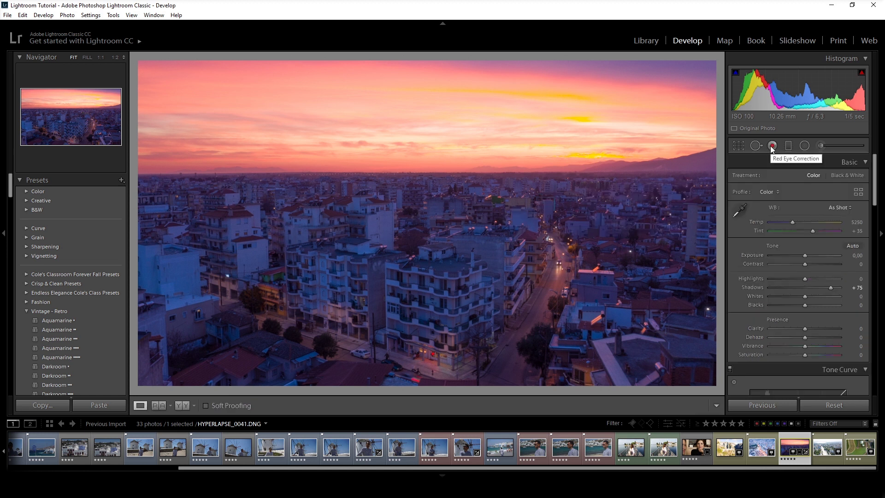
left_click(771, 146)
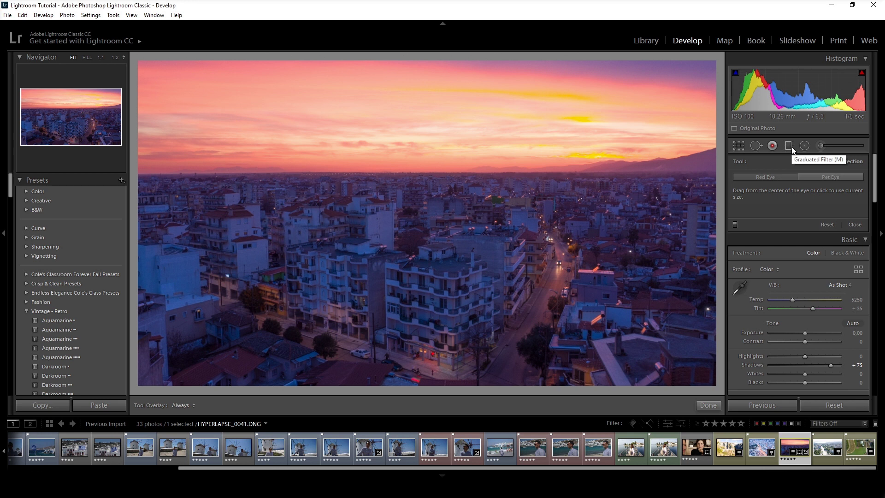
Add a sky graduated filter with exposure −0.62 and lowered highlights, shadows, whites and blacks
left_click(788, 146)
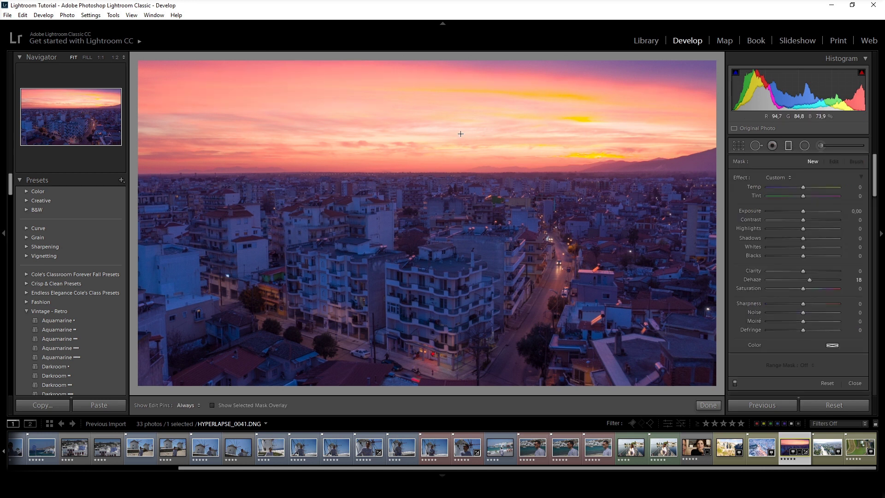
left_click_drag(408, 65, 407, 272)
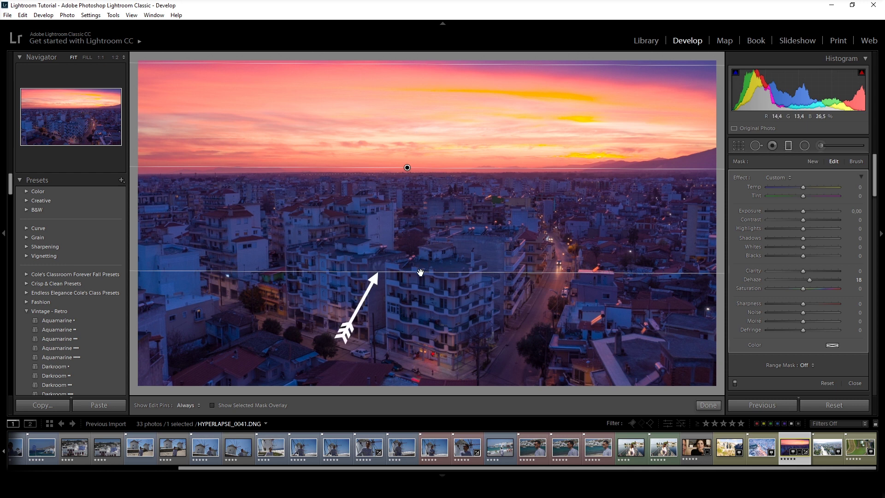
key("o")
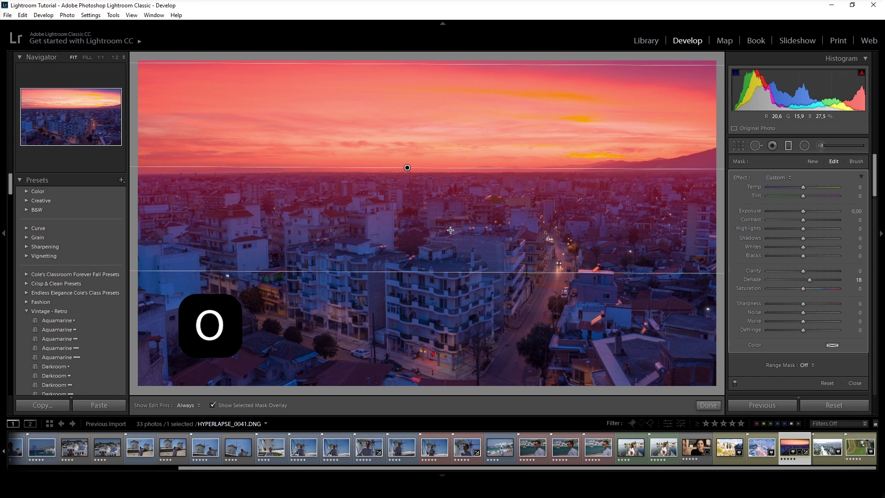
mouse_move(407, 167)
left_mouse_down()
mouse_move(413, 322)
mouse_move(409, 192)
left_mouse_up()
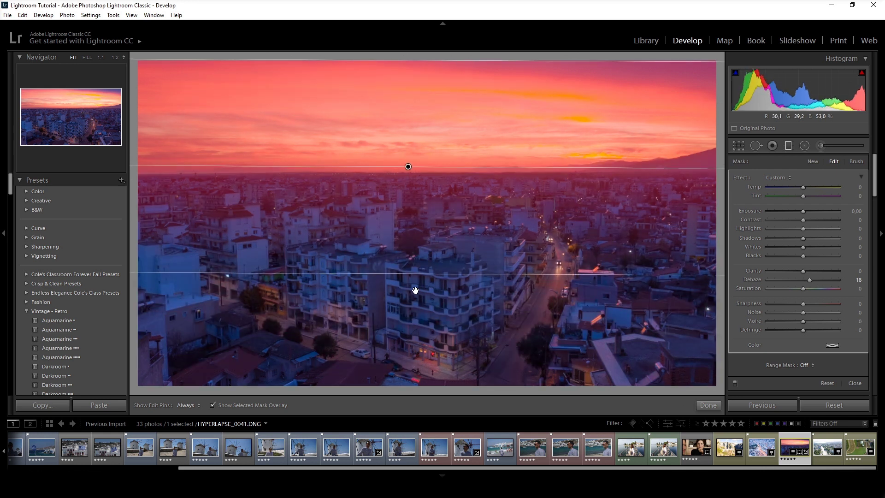
mouse_move(415, 290)
left_mouse_down()
mouse_move(406, 237)
mouse_move(412, 237)
left_mouse_up()
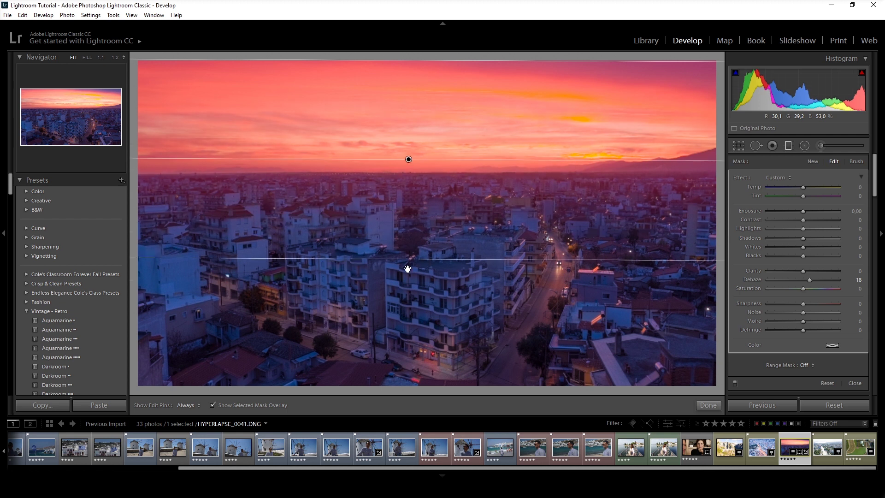
mouse_move(800, 211)
left_mouse_down()
mouse_move(815, 240)
mouse_move(797, 228)
mouse_move(800, 237)
left_mouse_up()
left_click_drag(802, 247, 797, 255)
left_click_drag(428, 236, 431, 254)
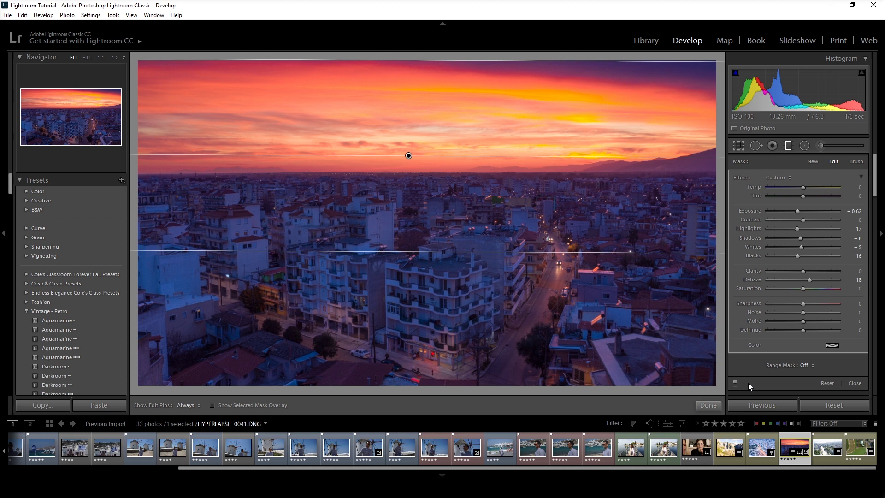
Limit the filter with a Luminance range mask, preview it, then reset the adjustments
left_click(812, 366)
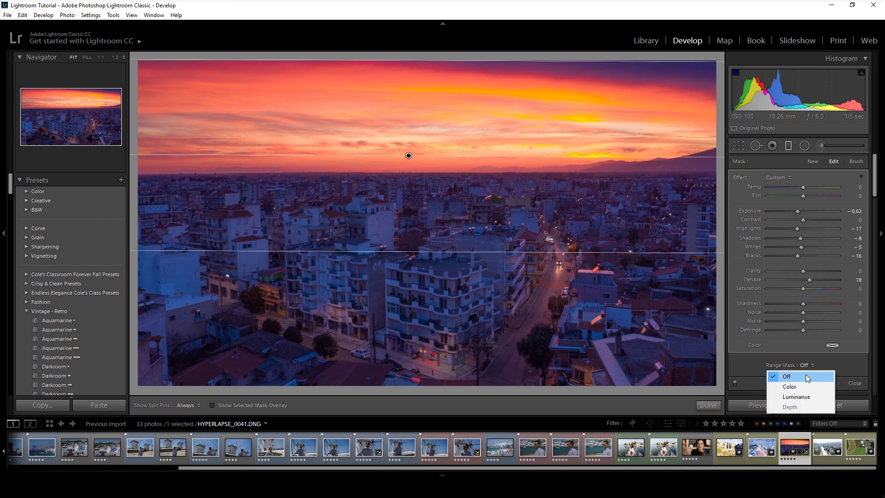
left_click(795, 397)
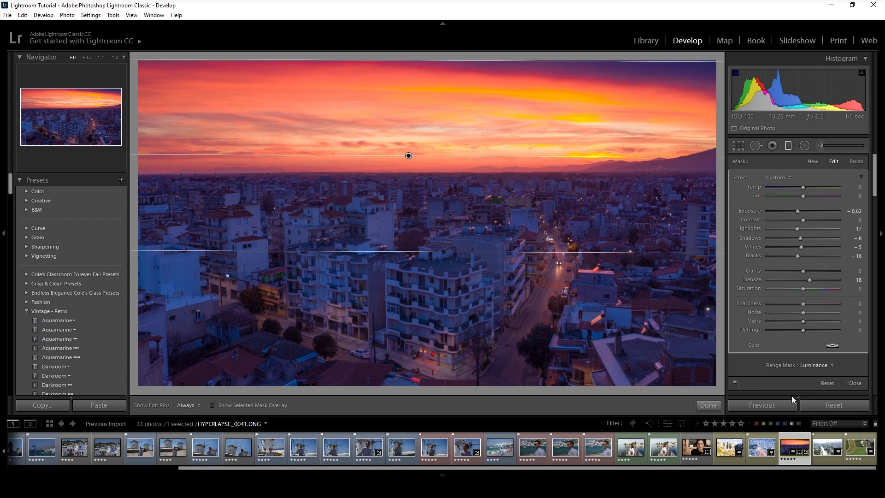
left_click_drag(875, 193, 875, 212)
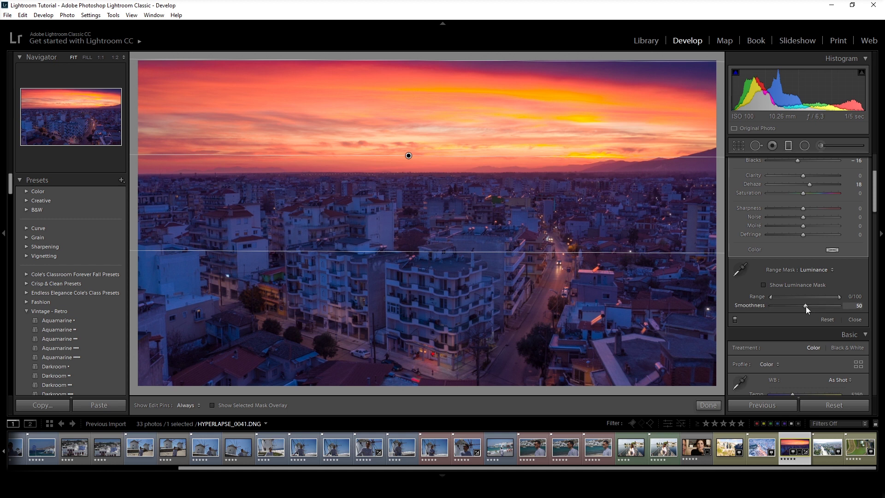
left_click(763, 285)
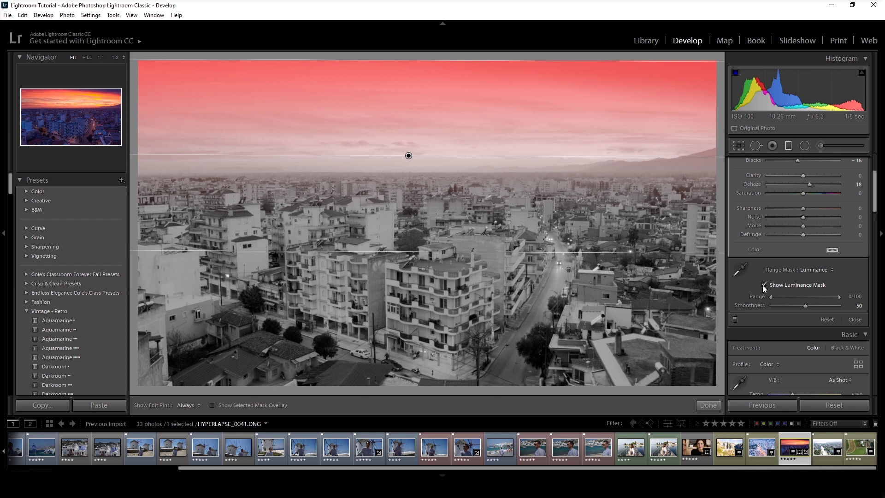
left_click(821, 288)
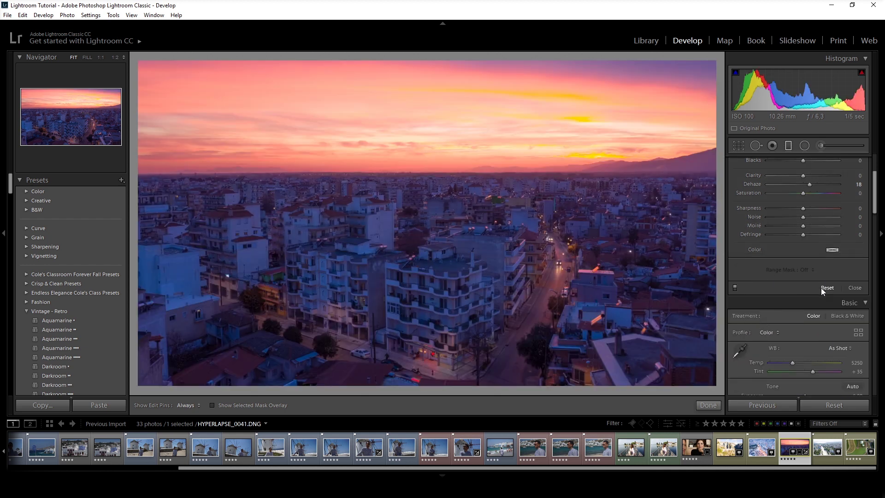
Draw a widened radial filter on the central building, trying and undoing Invert
mouse_move(451, 318)
left_mouse_down()
mouse_move(445, 280)
mouse_move(382, 240)
left_mouse_up()
left_click_drag(469, 316, 464, 294)
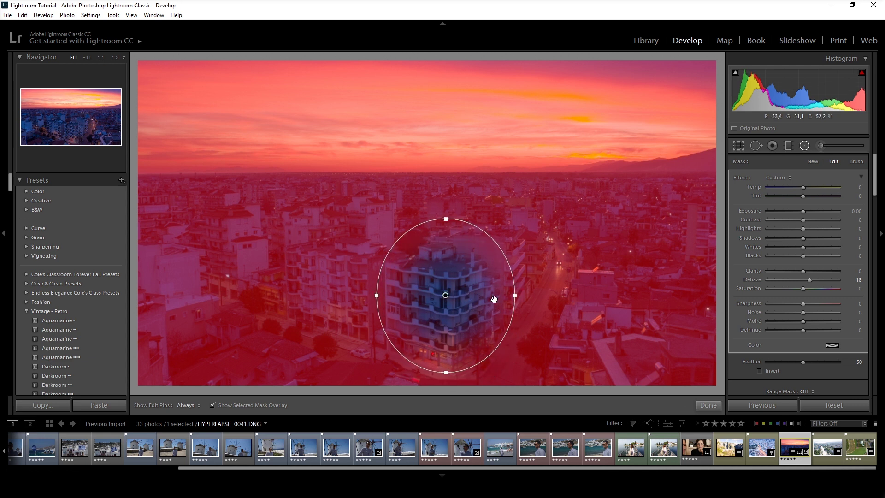
left_click(759, 370)
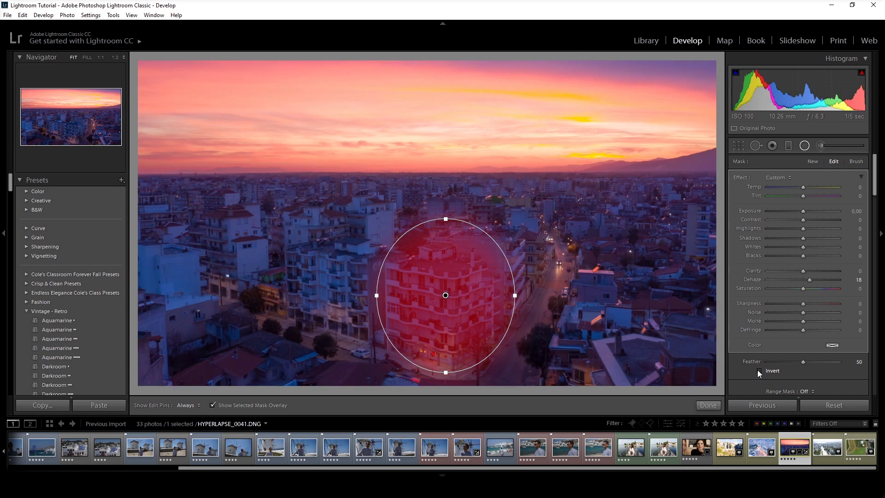
left_click(759, 370)
left_click_drag(515, 295, 581, 296)
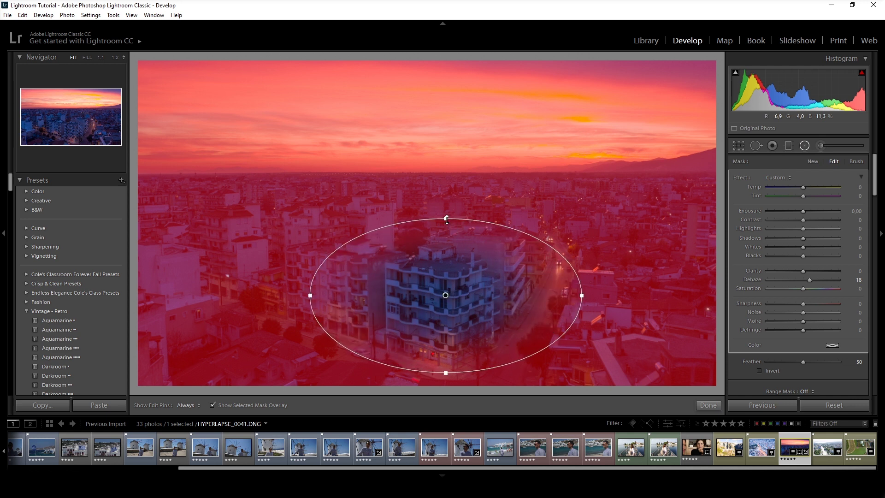
Brush the radial mask, painting the building's right edge and erasing its left edge
left_click(856, 161)
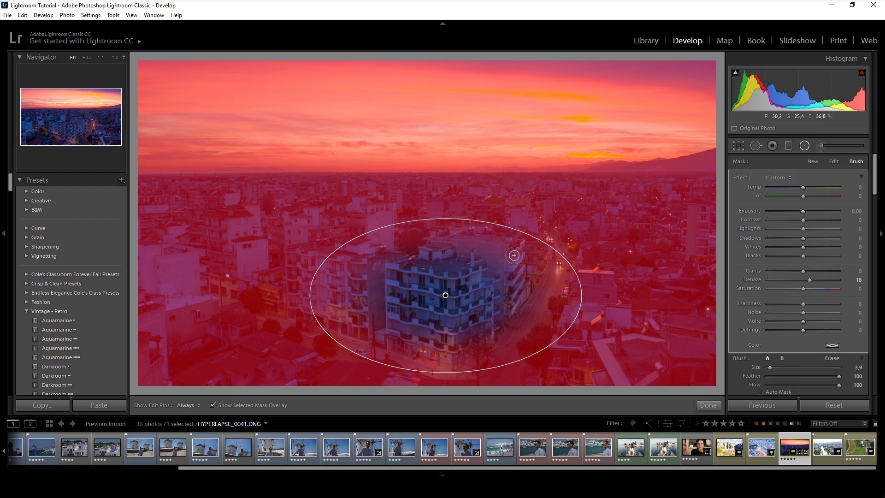
left_click_drag(514, 255, 506, 258)
key("h")
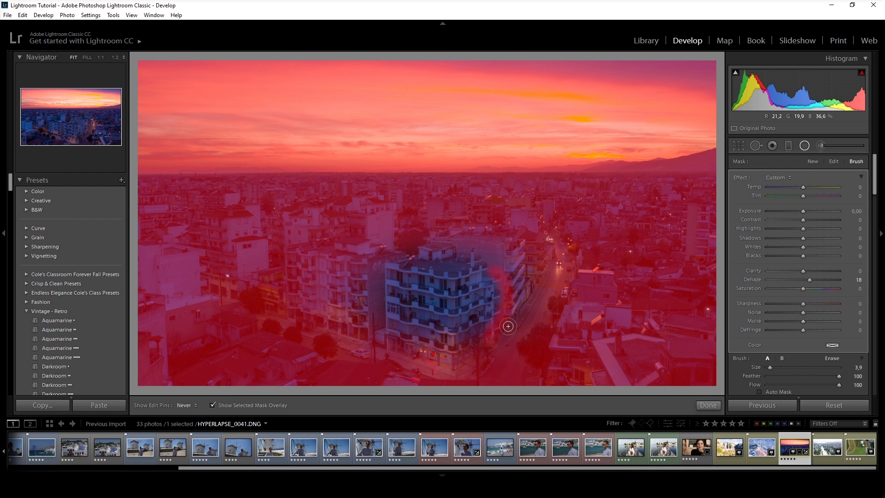
key("h")
key("h")
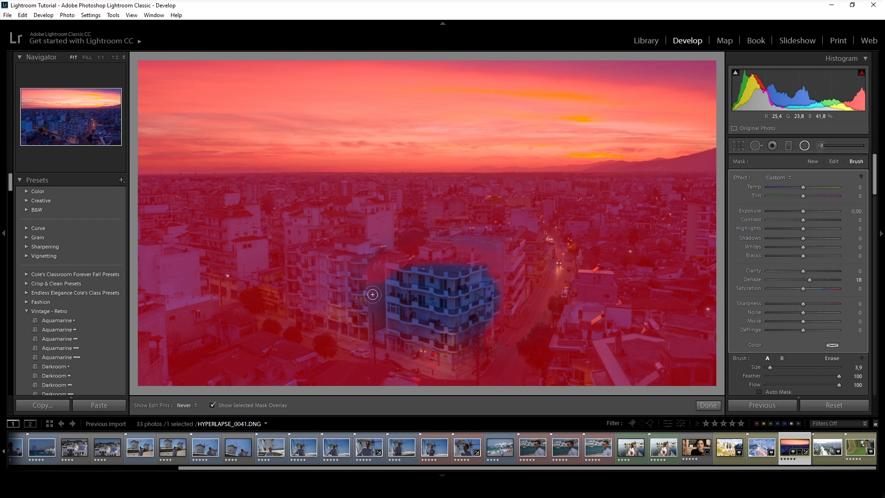
key("h")
key("alt")
key("h")
mouse_move(378, 290)
left_mouse_down()
mouse_move(385, 349)
mouse_move(385, 278)
mouse_move(387, 350)
mouse_move(452, 252)
mouse_move(406, 251)
mouse_move(496, 306)
left_mouse_up()
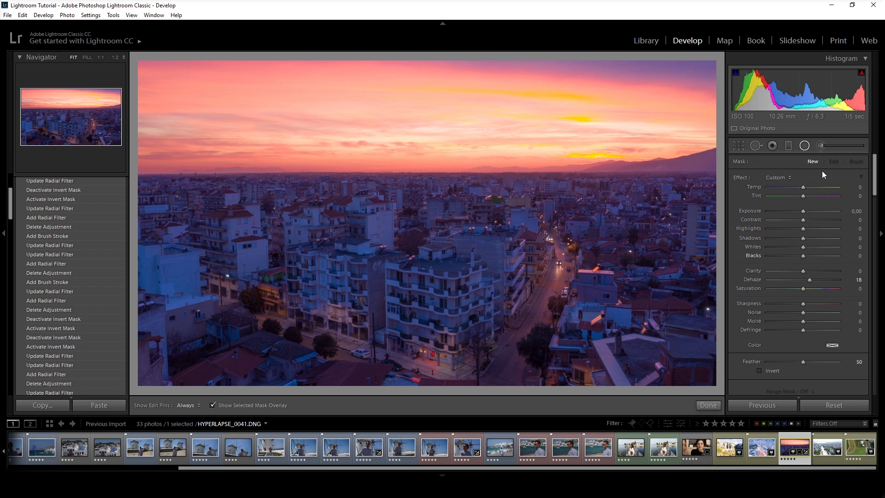
Brush a large mask over the central apartment block, raising exposure, highlights, whites and shadows
left_click(820, 147)
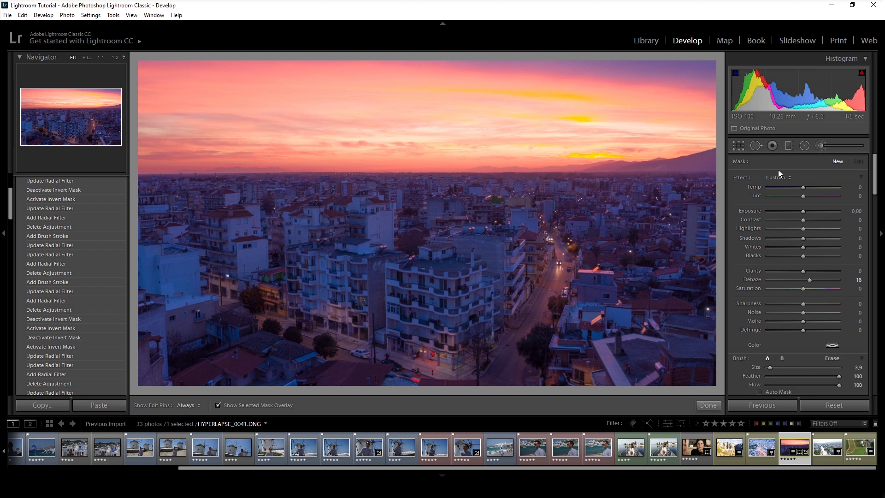
left_click_drag(452, 266, 435, 240)
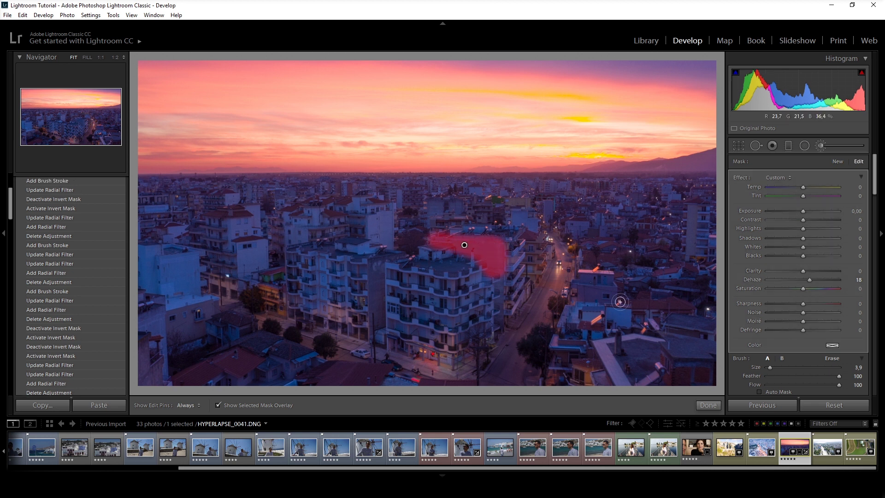
left_click_drag(770, 367, 780, 367)
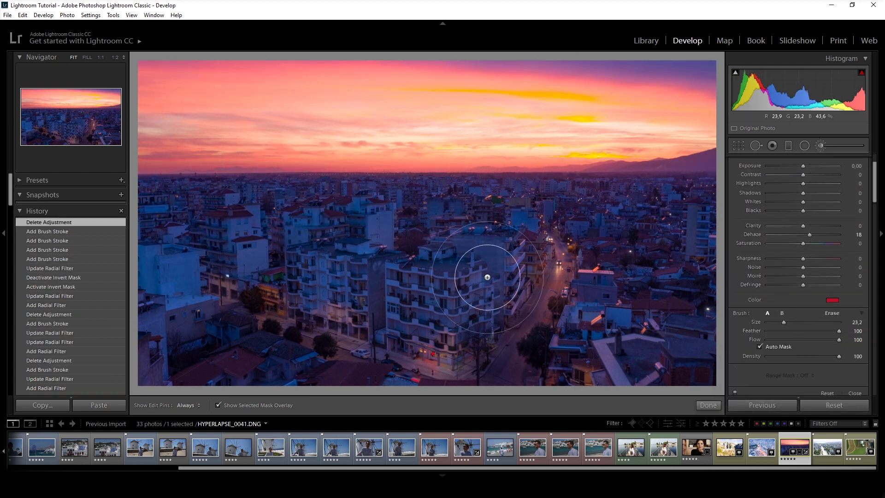
scroll(599, 295, "down", 5)
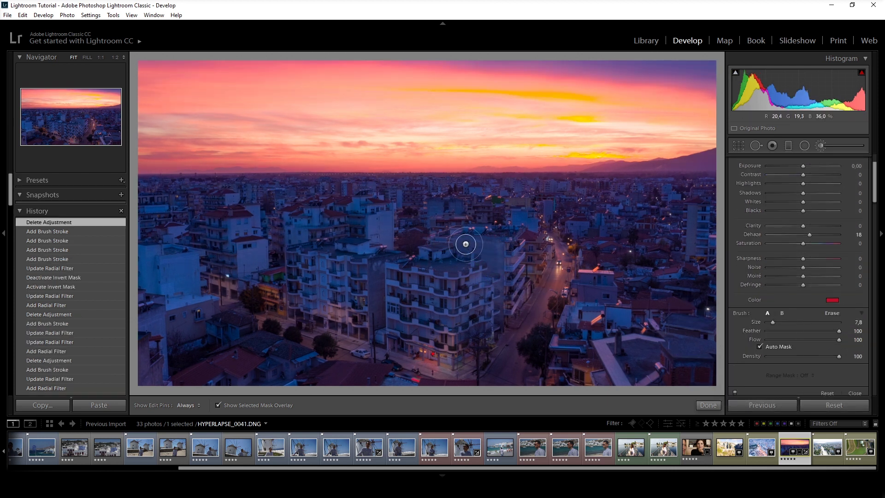
mouse_move(465, 244)
left_mouse_down()
mouse_move(494, 244)
mouse_move(498, 286)
left_mouse_up()
key("h")
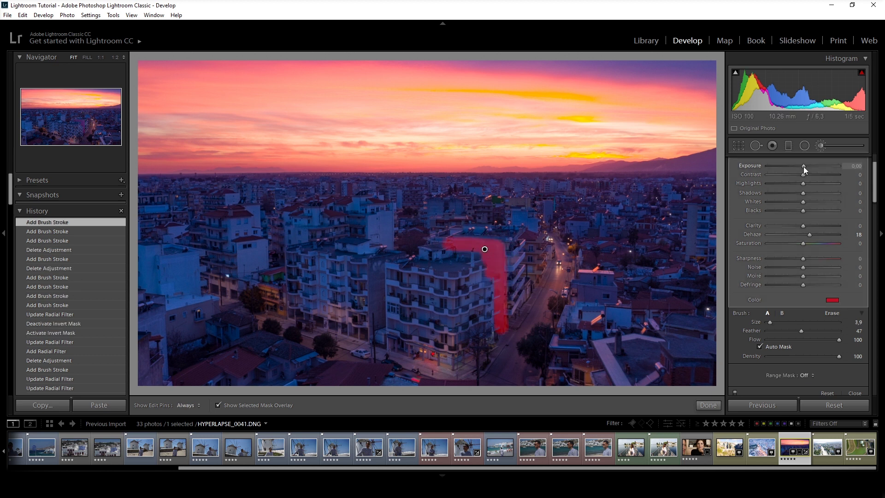
left_click_drag(804, 167, 805, 167)
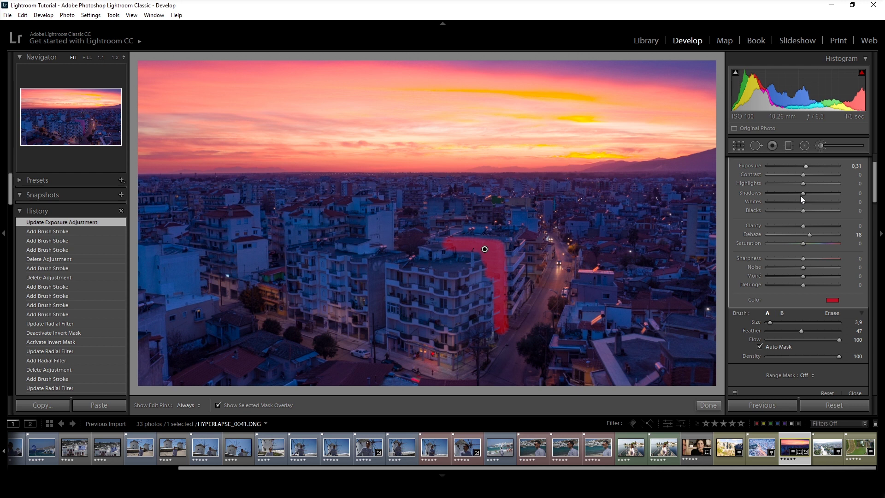
mouse_move(803, 201)
left_mouse_down()
mouse_move(812, 184)
mouse_move(808, 192)
left_mouse_up()
left_click_drag(808, 193, 811, 193)
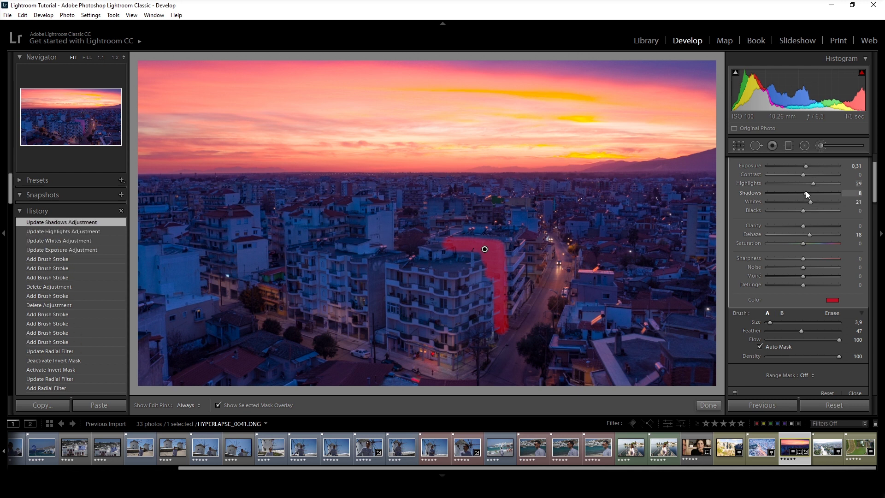
key("k")
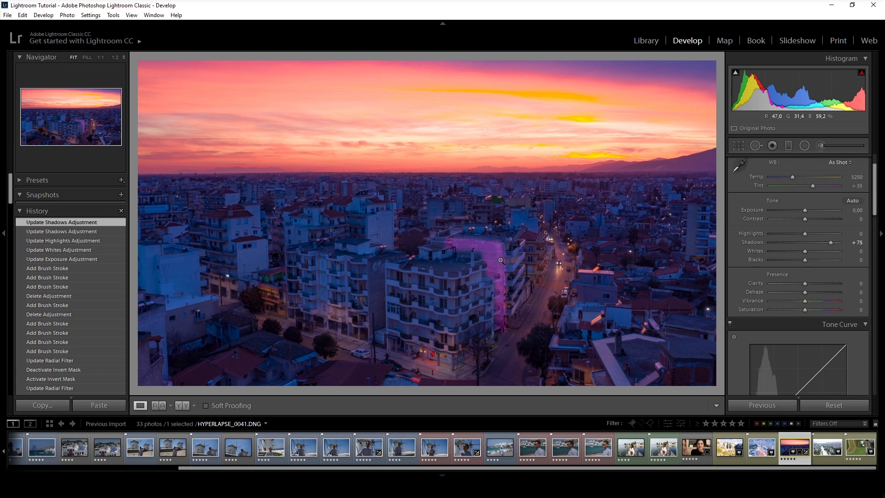
Reset the temperature, then lay a deep red graduated filter across the photo's right side
left_click_drag(792, 176, 811, 176)
double_click(811, 176)
left_click(788, 146)
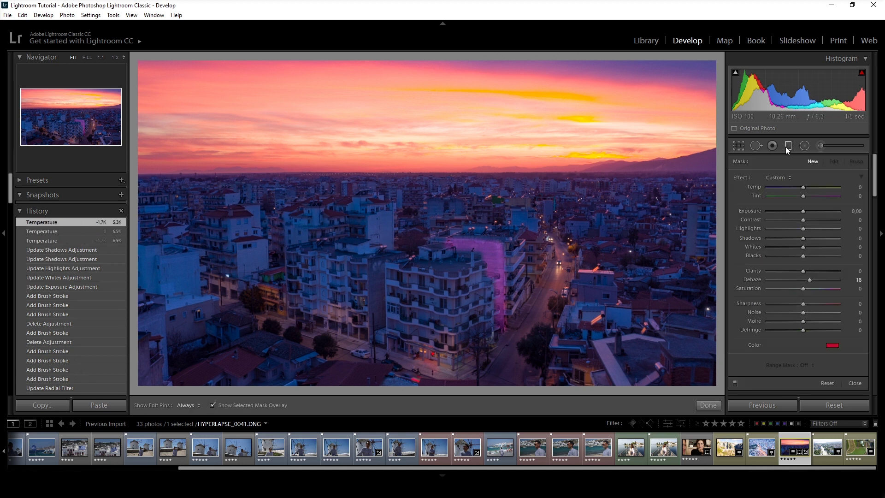
left_click(836, 345)
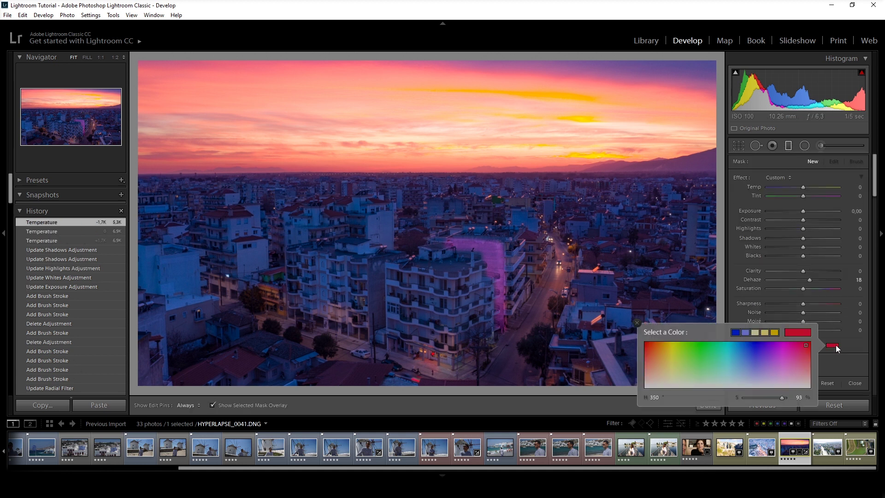
left_click(804, 345)
left_click_drag(718, 234, 367, 244)
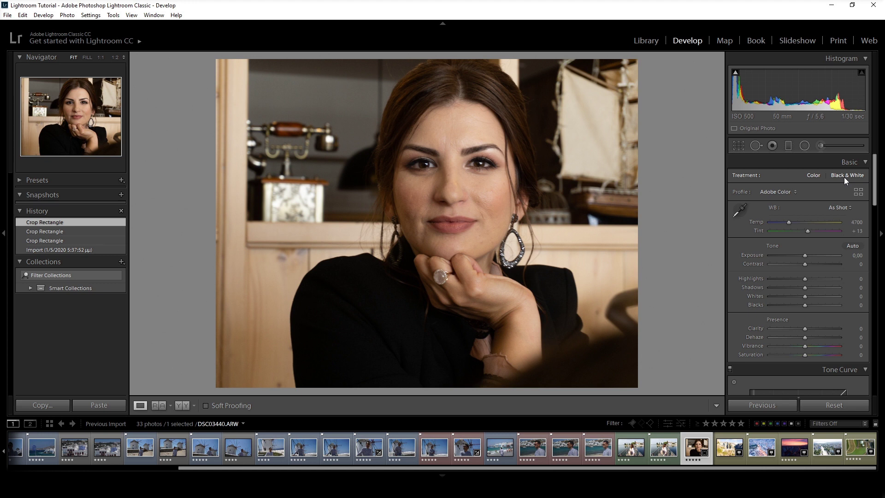
Preview the DSC03440.ARW portrait in Black & White, then return it to Color
left_click(848, 175)
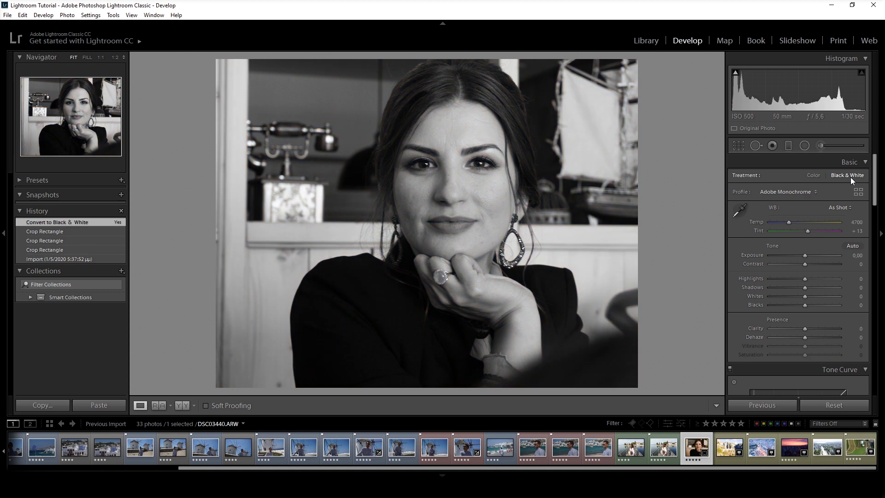
left_click(814, 175)
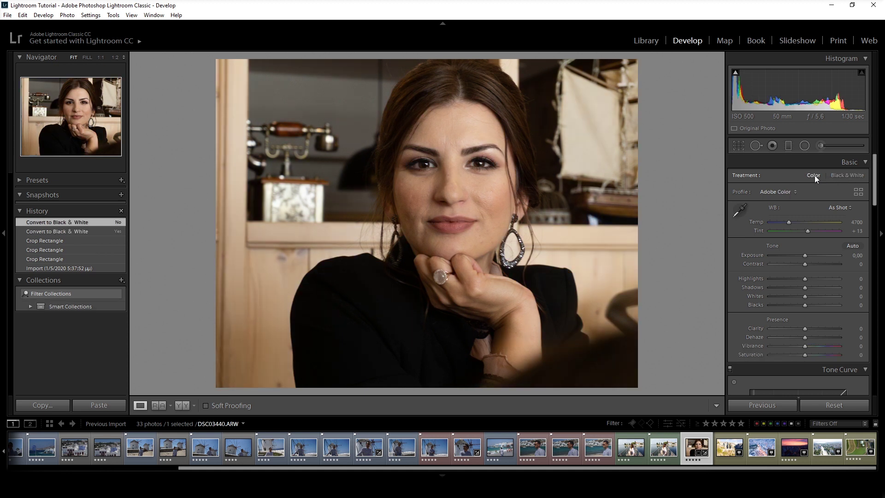
left_click(778, 193)
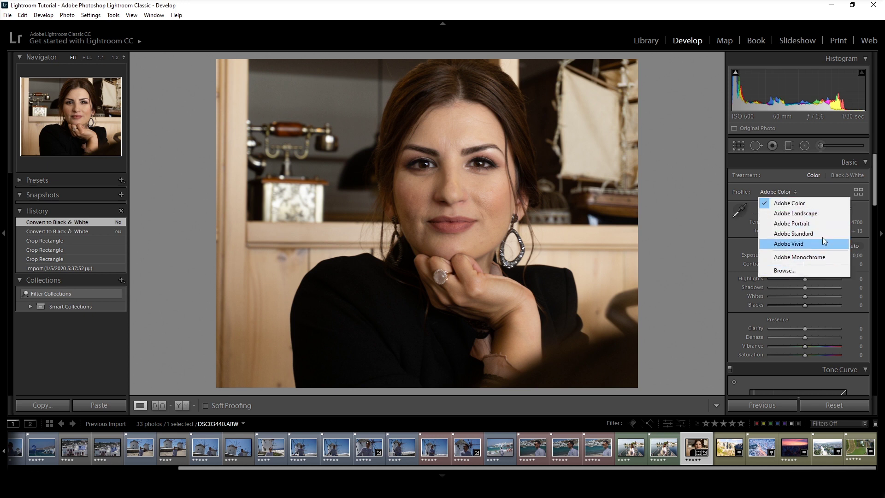
left_click(860, 193)
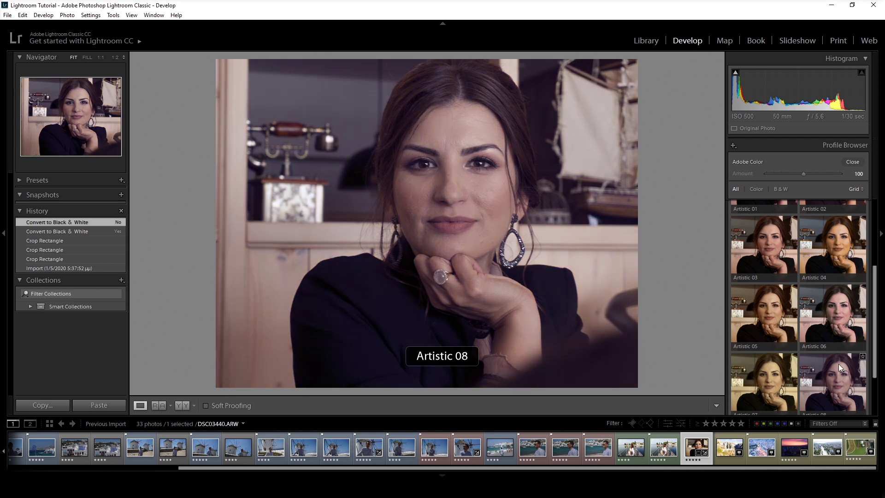
left_click(852, 162)
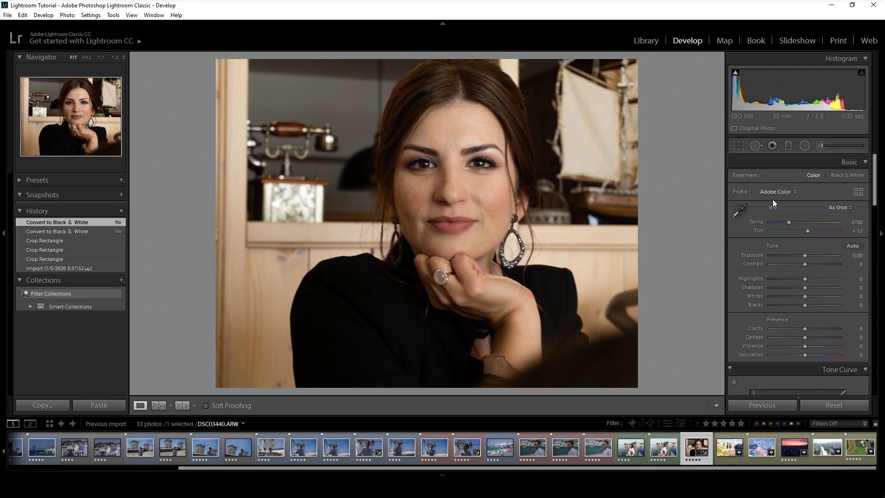
Try Daylight white balance, a cooler temperature, and the eyedropper on a neutral spot
left_click(842, 208)
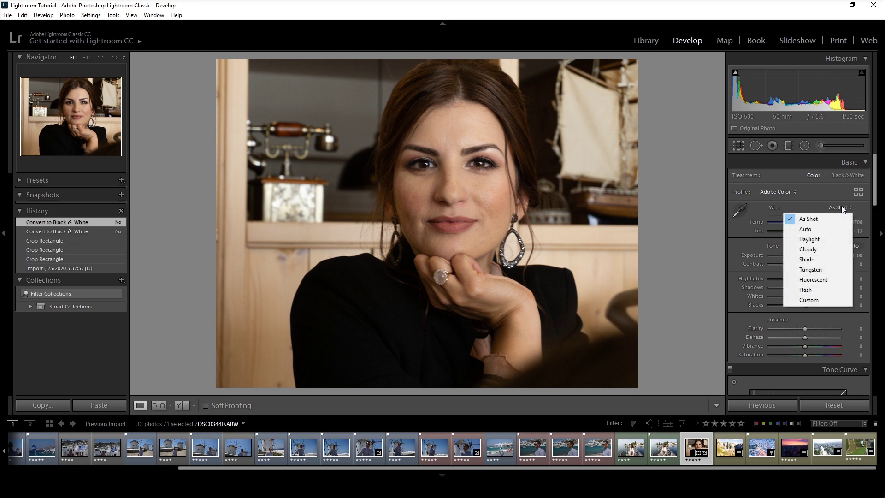
left_click(836, 237)
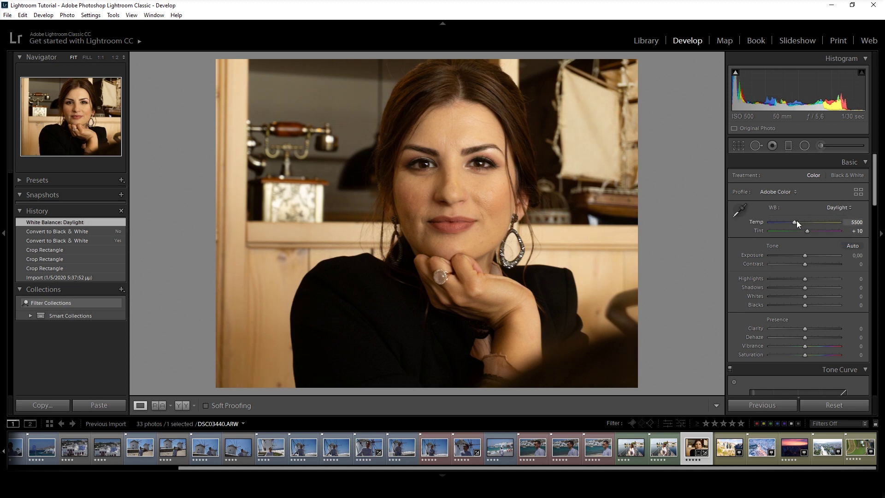
left_click_drag(792, 221, 811, 232)
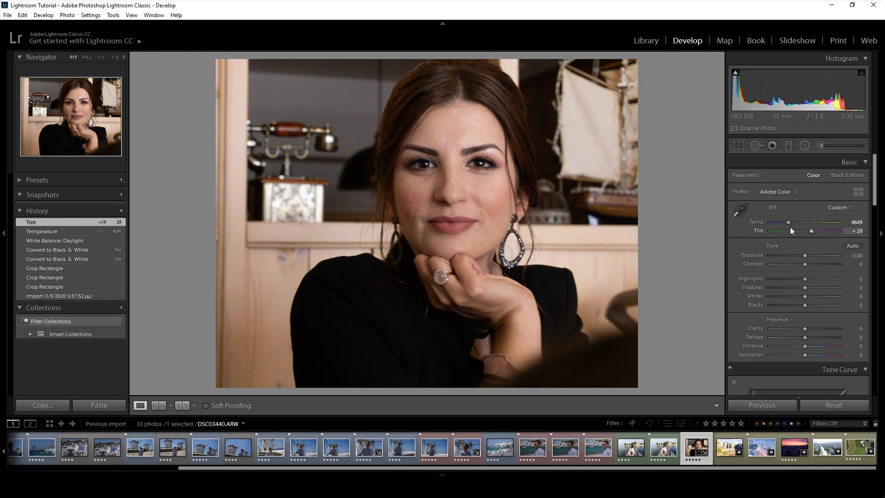
left_click(740, 211)
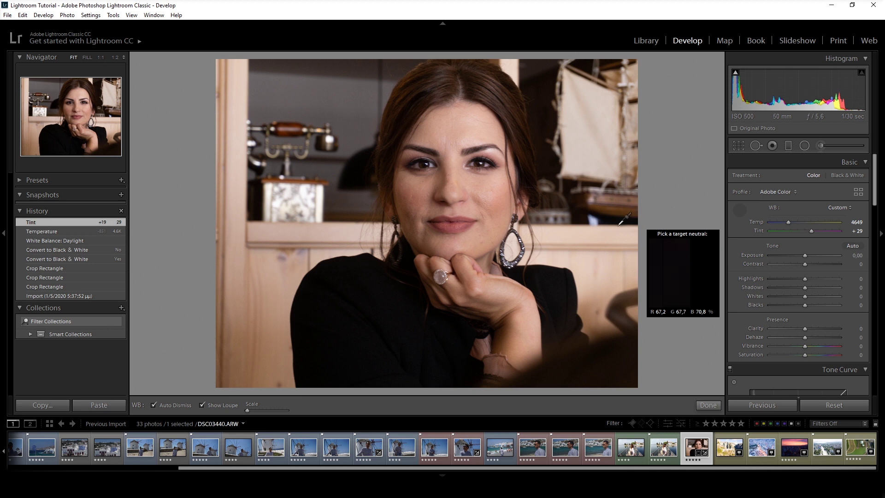
left_click(595, 222)
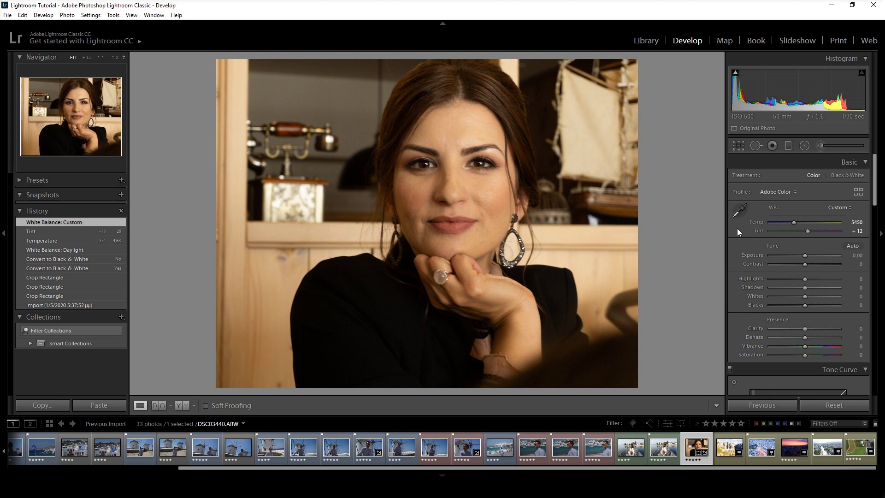
Apply Auto white balance, then warm Temp to a custom value around 4400
left_click(841, 208)
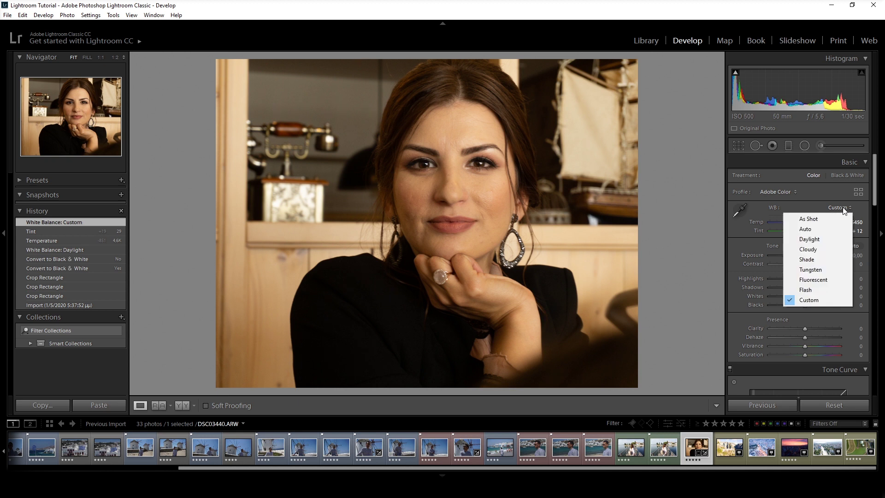
left_click(830, 229)
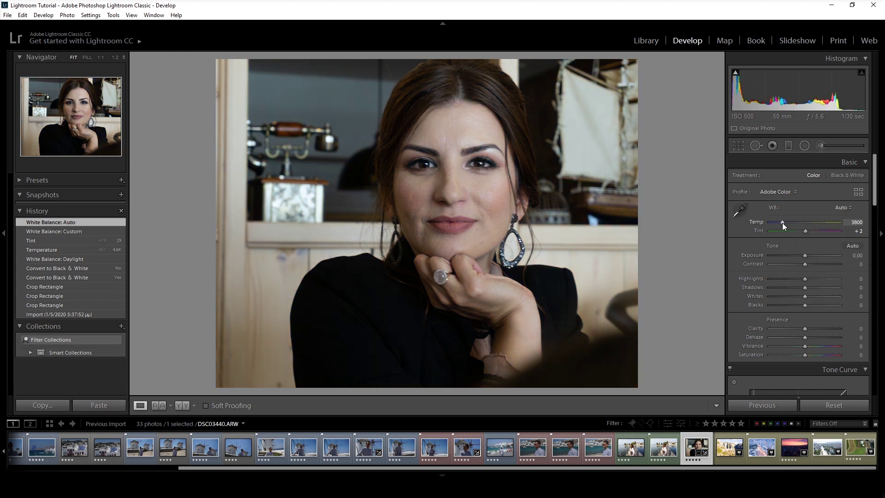
left_click_drag(782, 222, 784, 225)
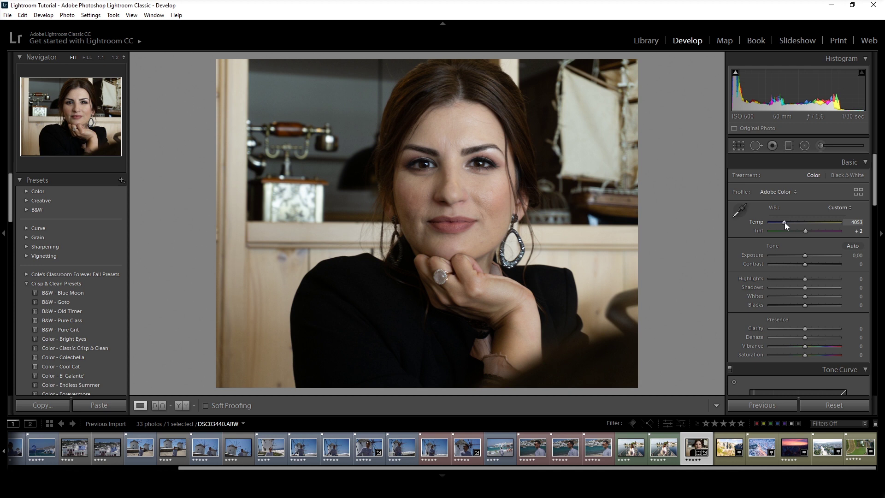
left_click_drag(784, 222, 785, 222)
Nudge the portrait's temperature with arrow keys to 4603, then reveal the Tone/Presence reset options
key("Up")
key("Up")
key("Up")
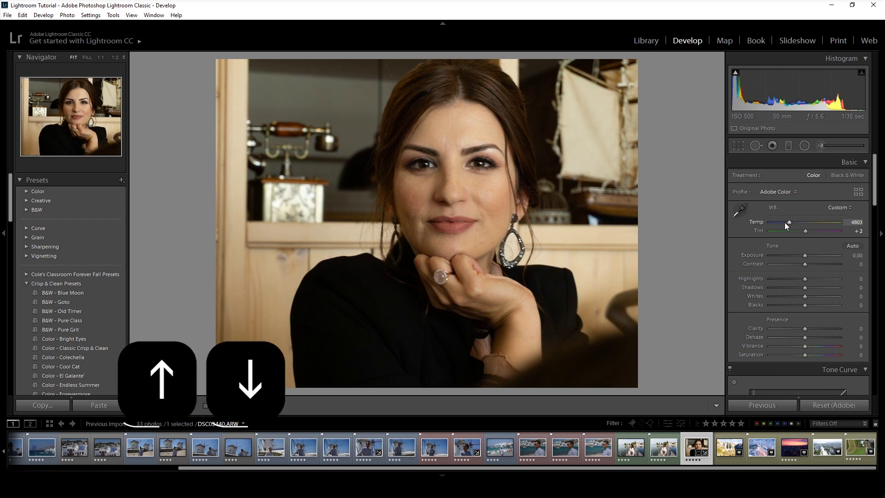
key("Up")
key("Up")
key("Up")
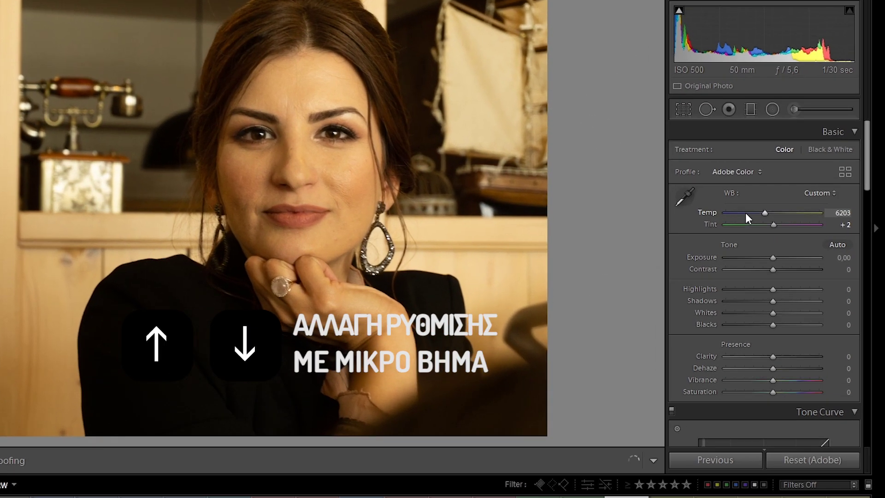
key("Down")
key("Down")
key("Down")
key("Down")
key("Down")
key("Down")
key("Down")
key("Down")
key("Down")
key("Down")
key("Down")
key("Down")
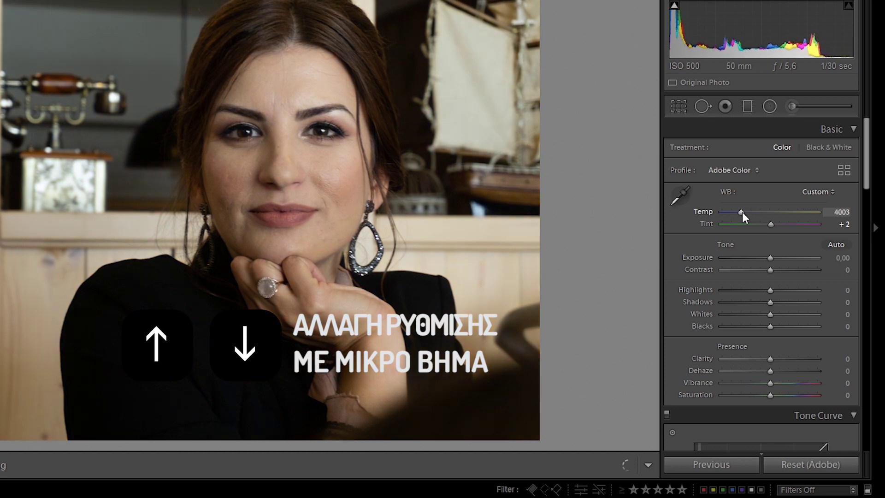
key("Up")
key("Up")
key("Up")
key("Up")
key("Up")
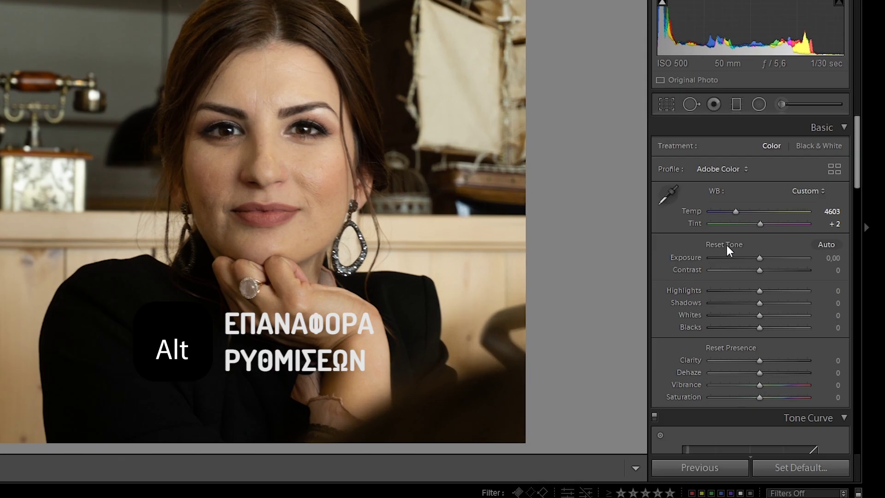
key("alt")
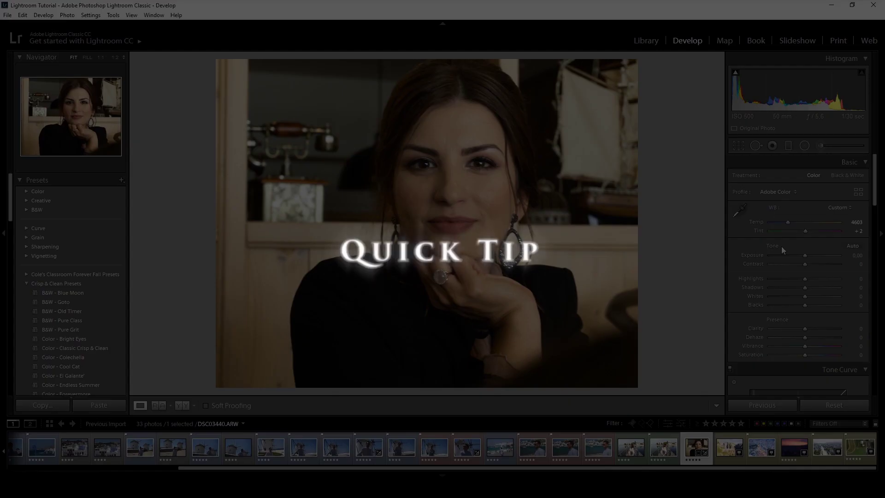
scroll(865, 373, "down", 5)
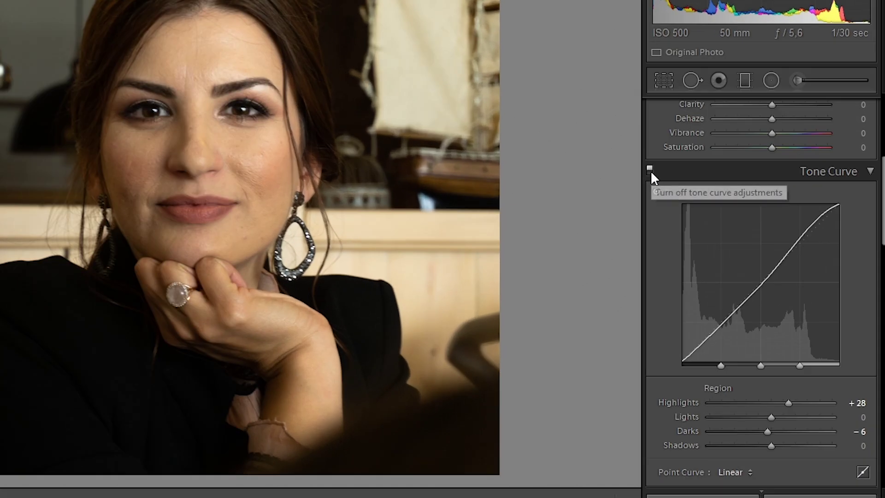
left_click(649, 169)
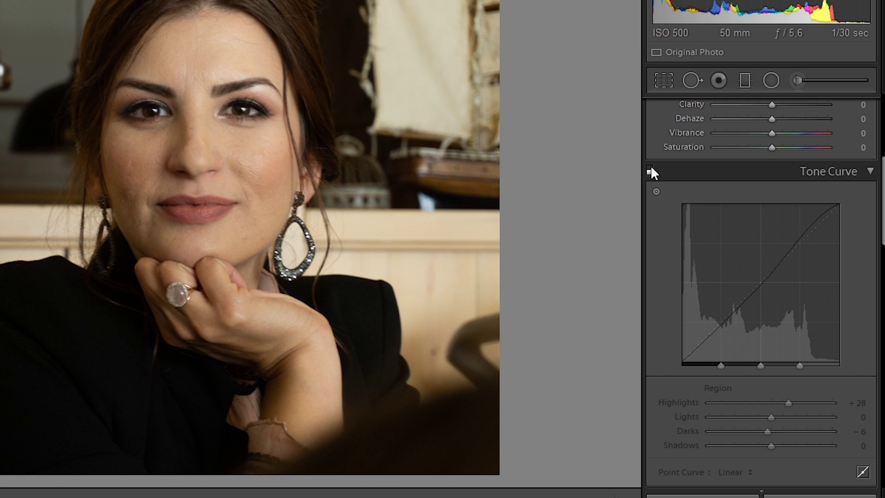
left_click(650, 170)
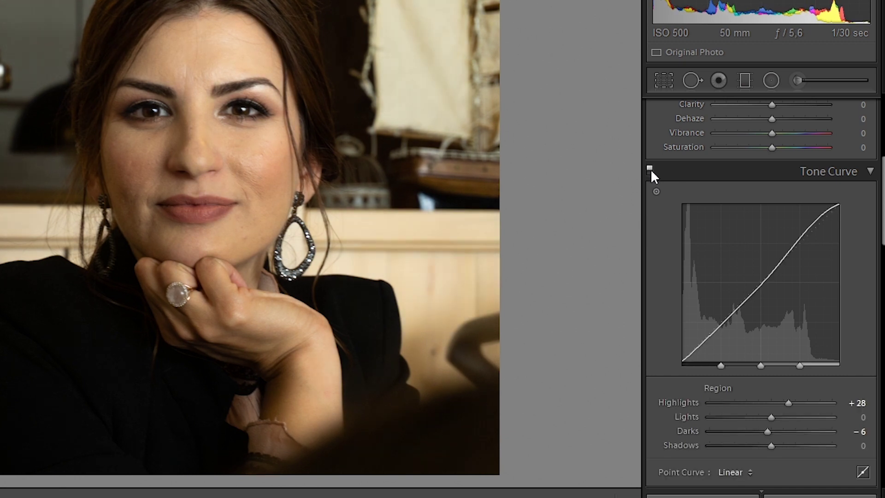
left_click(650, 169)
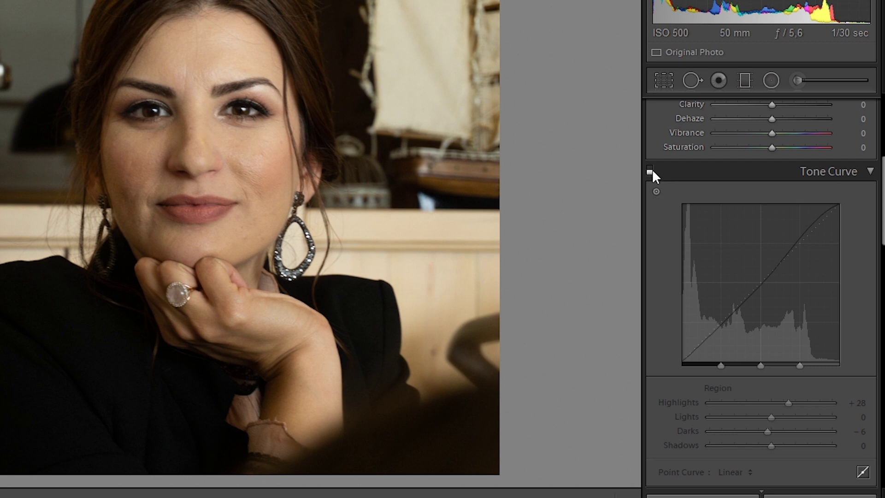
left_click(649, 169)
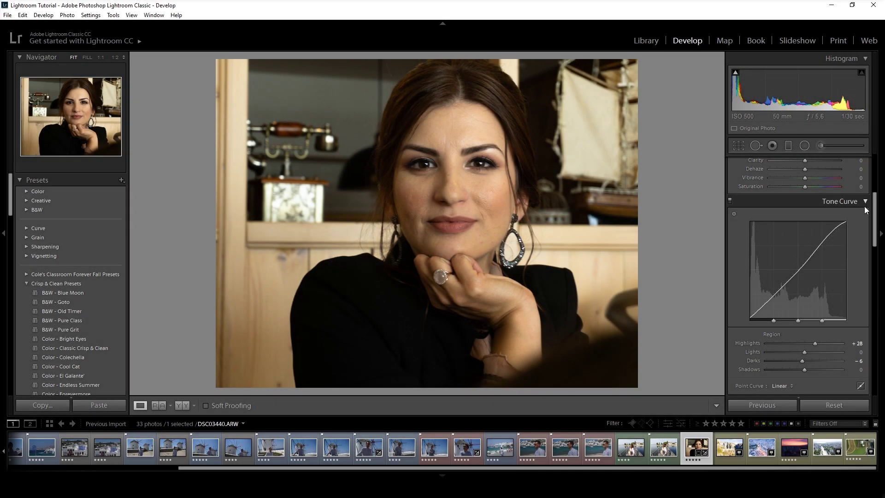
Customize the develop panels: uncheck Detail and move Split Toning above HSL/Color/B & W
left_click(865, 202)
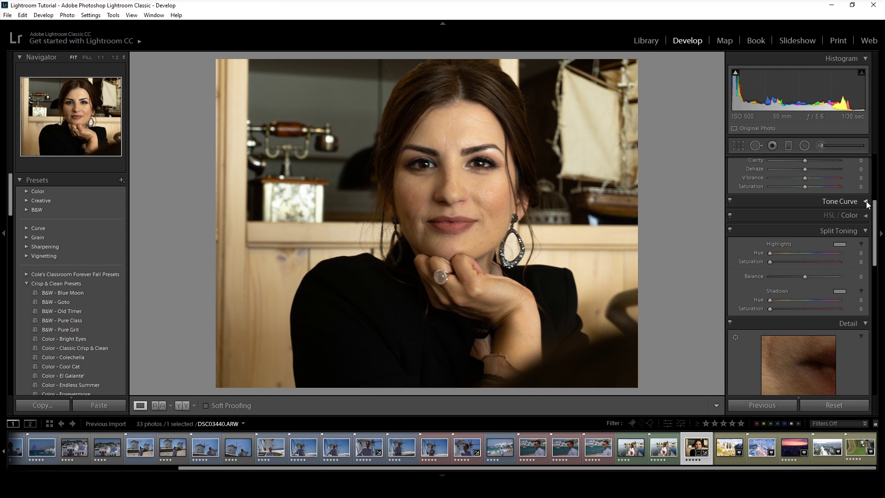
left_click(865, 201)
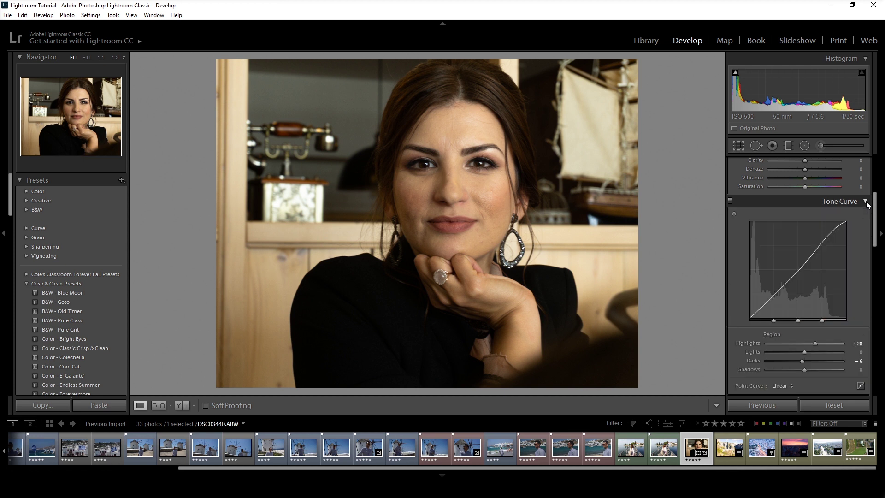
right_click(867, 204)
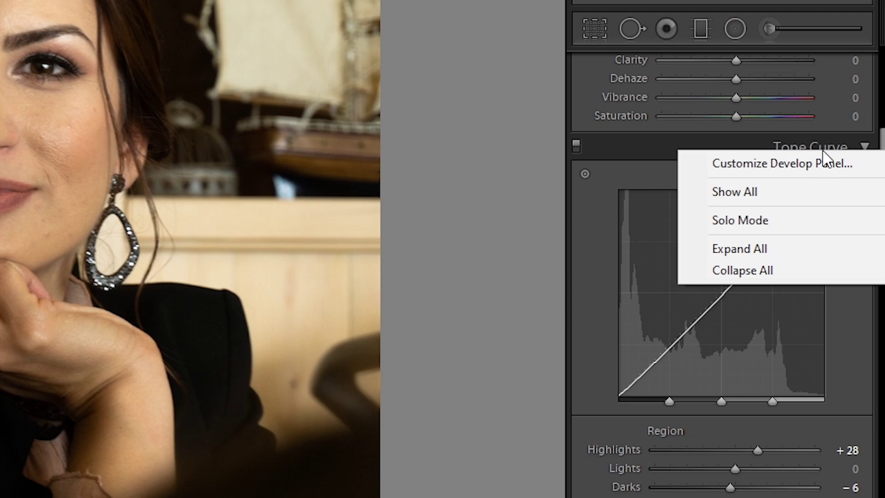
left_click(834, 209)
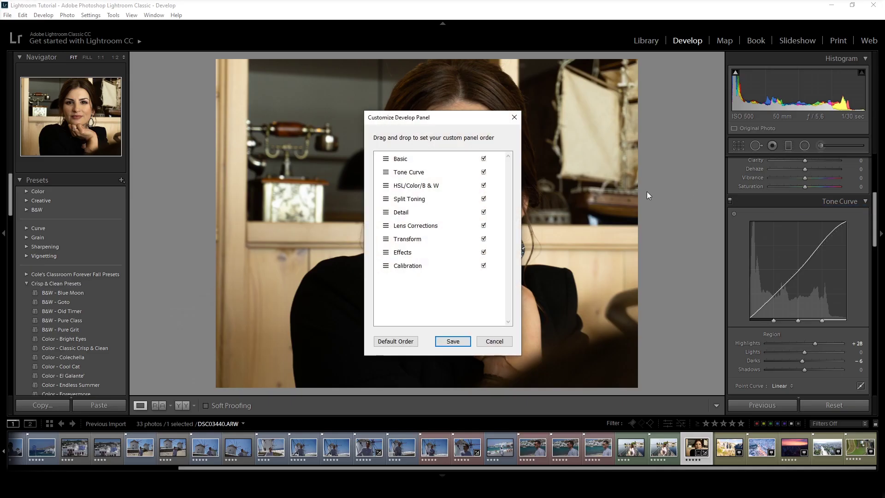
left_click(483, 213)
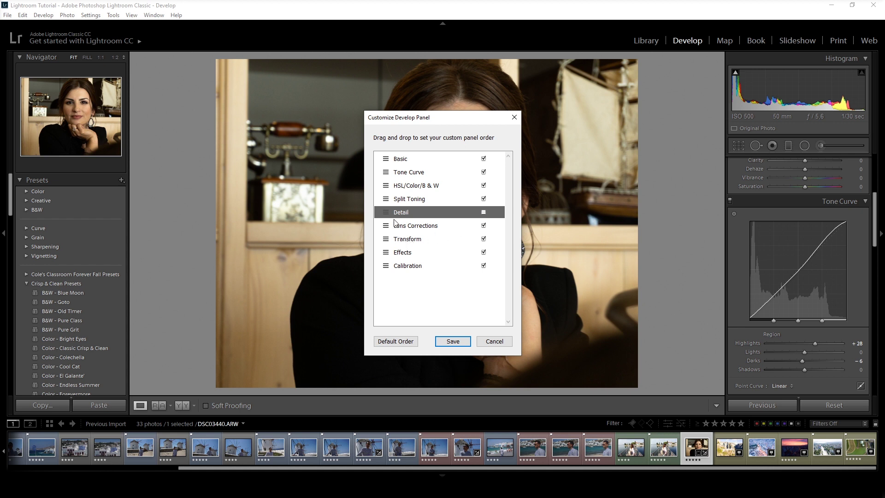
mouse_move(386, 202)
left_mouse_down()
mouse_move(385, 187)
mouse_move(386, 197)
left_mouse_up()
key("Escape")
left_click_drag(873, 217, 870, 160)
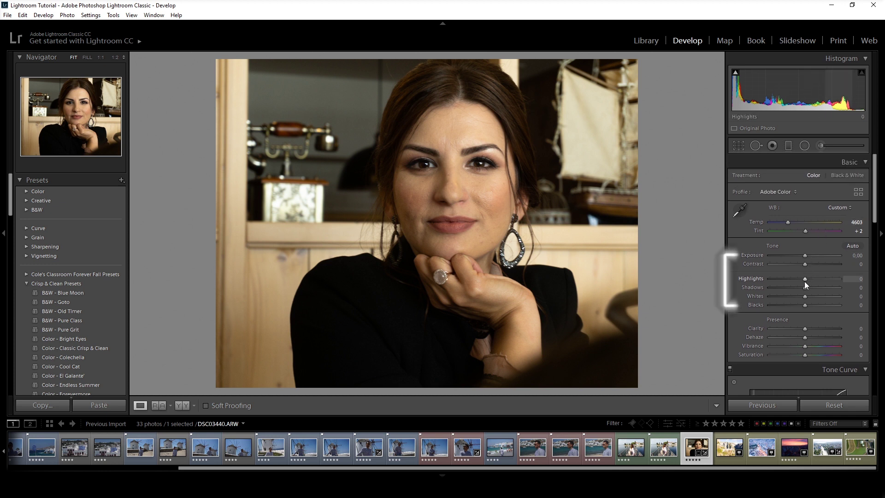
Pull the portrait's Highlights down to −31 and raise Exposure to +0.56
mouse_move(805, 279)
left_mouse_down()
mouse_move(793, 279)
mouse_move(811, 287)
mouse_move(801, 296)
mouse_move(813, 305)
left_mouse_up()
left_click_drag(805, 256, 808, 257)
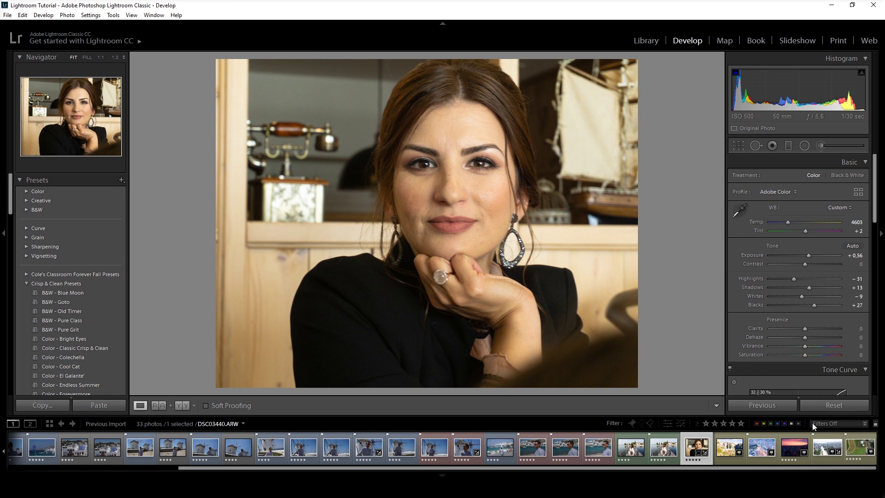
mouse_move(826, 448)
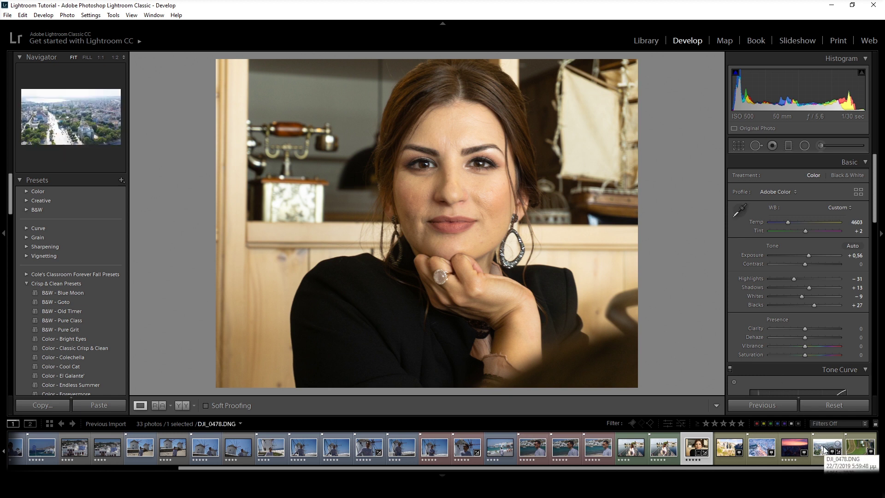
On aerial photo DJI_0478.DNG, trial Highlights and Exposure, apply Auto tone, then reselect the portrait
left_click(824, 449)
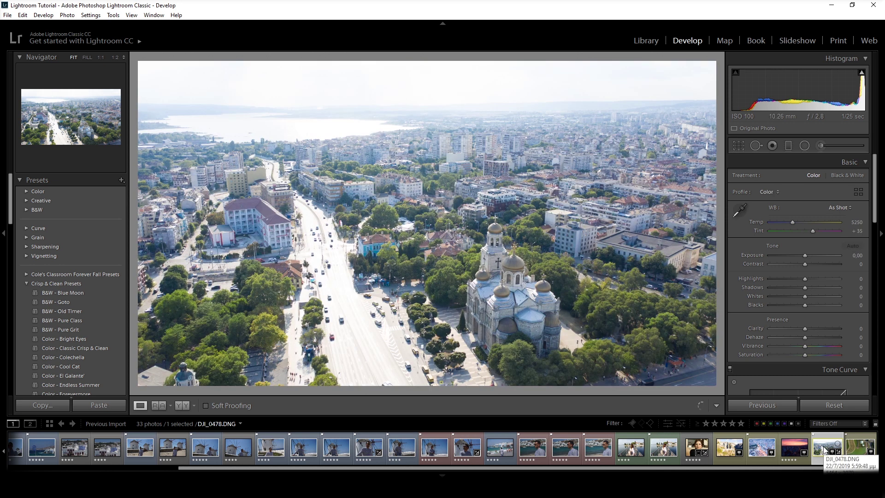
mouse_move(805, 278)
left_mouse_down()
mouse_move(776, 280)
mouse_move(771, 297)
left_mouse_up()
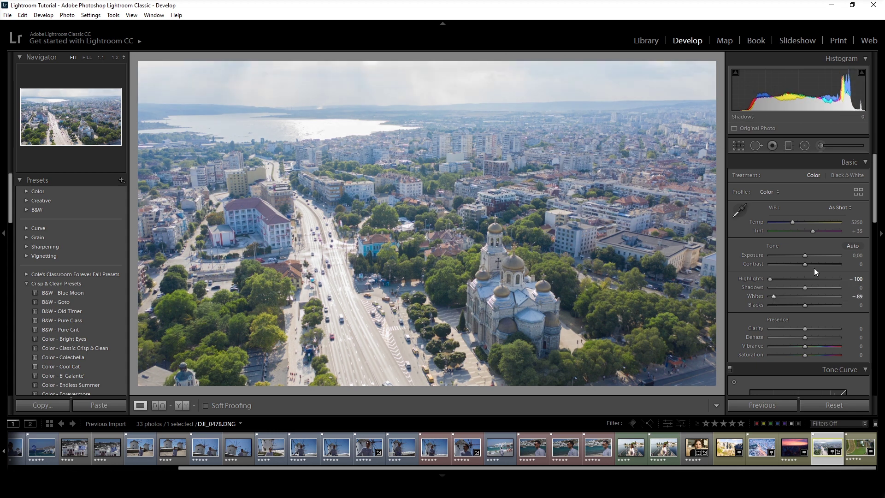
left_click_drag(805, 255, 800, 257)
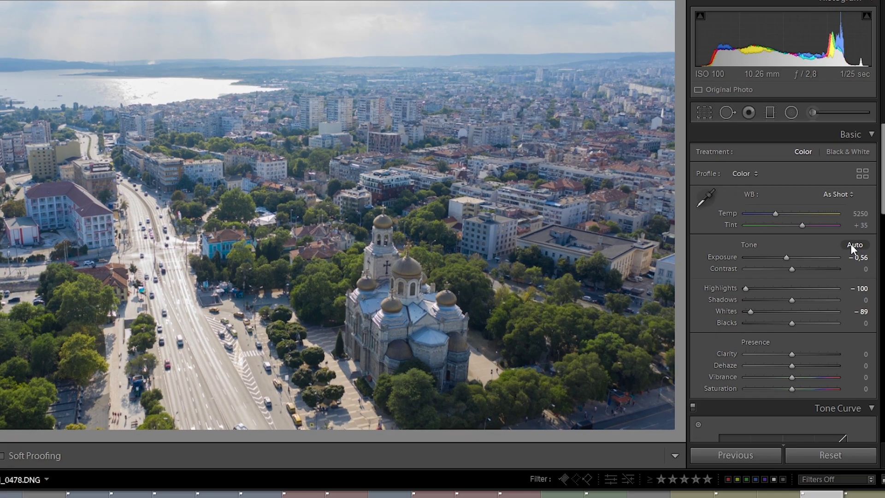
left_click(853, 245)
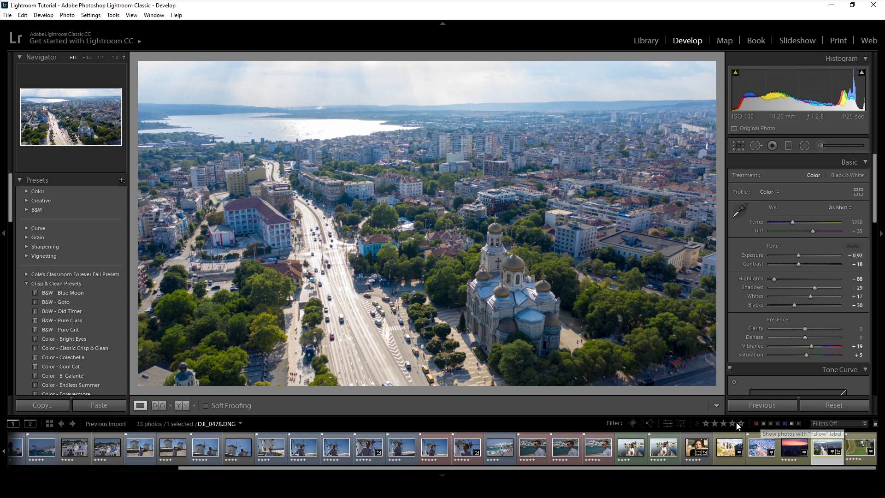
left_click(697, 447)
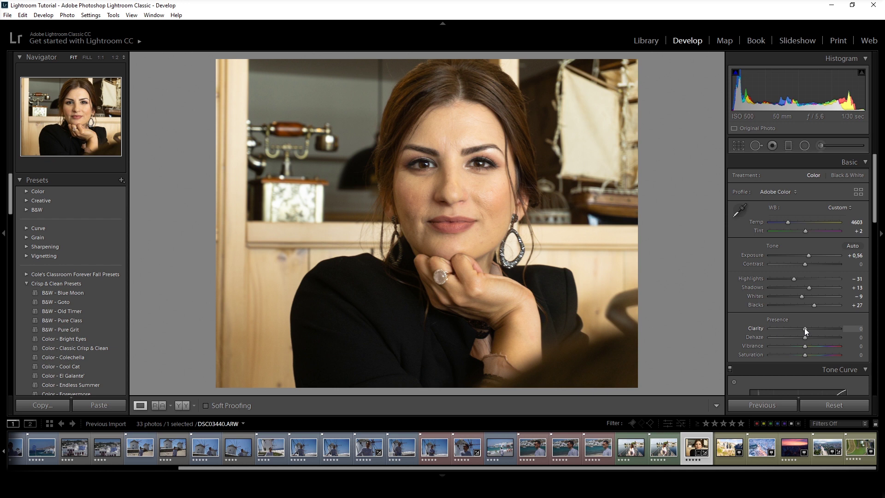
left_click_drag(804, 327, 857, 330)
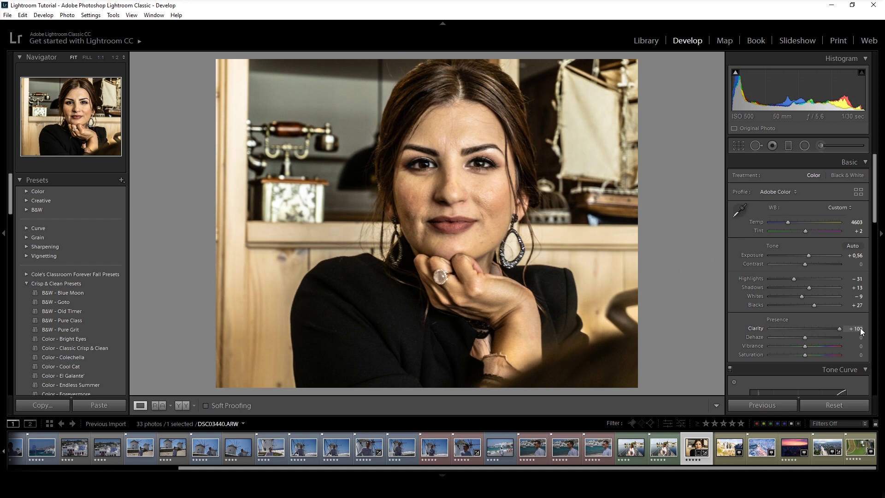
mouse_move(829, 328)
left_mouse_down()
mouse_move(787, 330)
mouse_move(805, 330)
left_mouse_up()
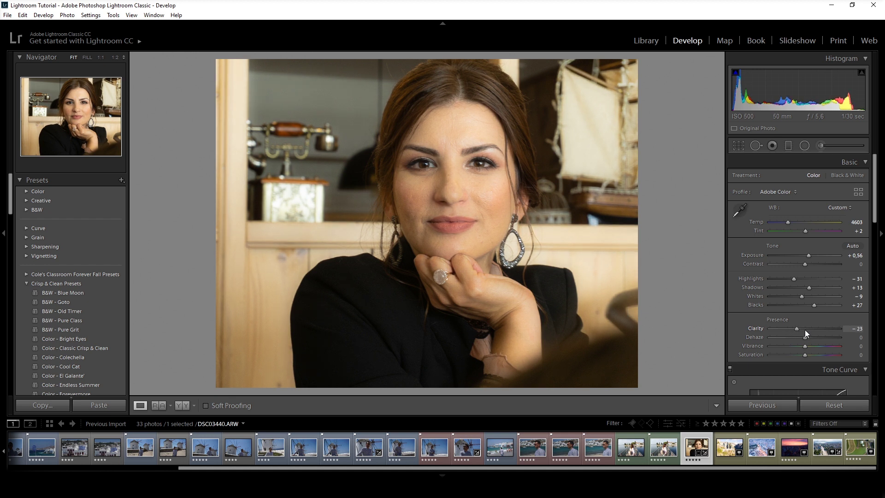
double_click(805, 330)
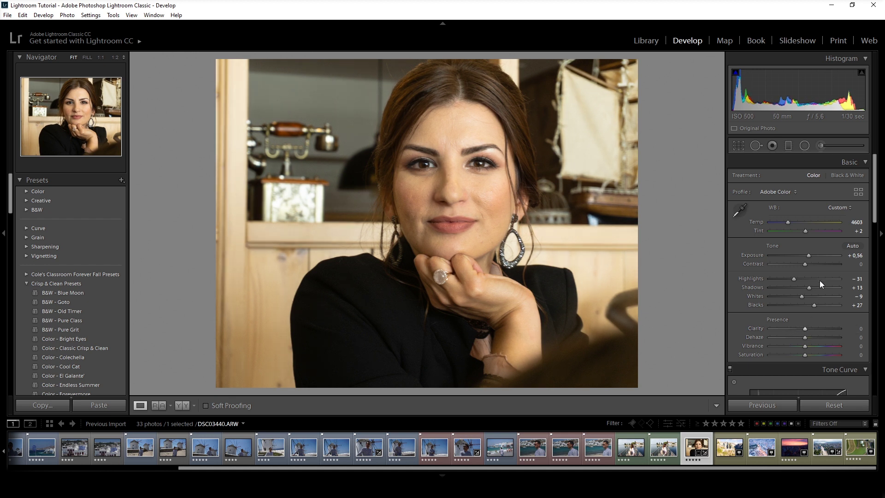
Restore the deleted face-softening brush adjustment with Ctrl+Z, exit the brush, and raise Dehaze toward +36
left_click(820, 146)
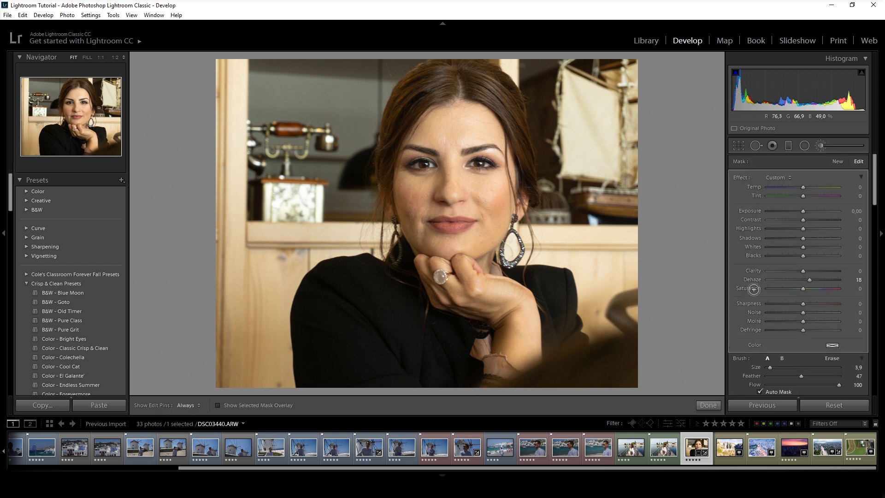
key("k")
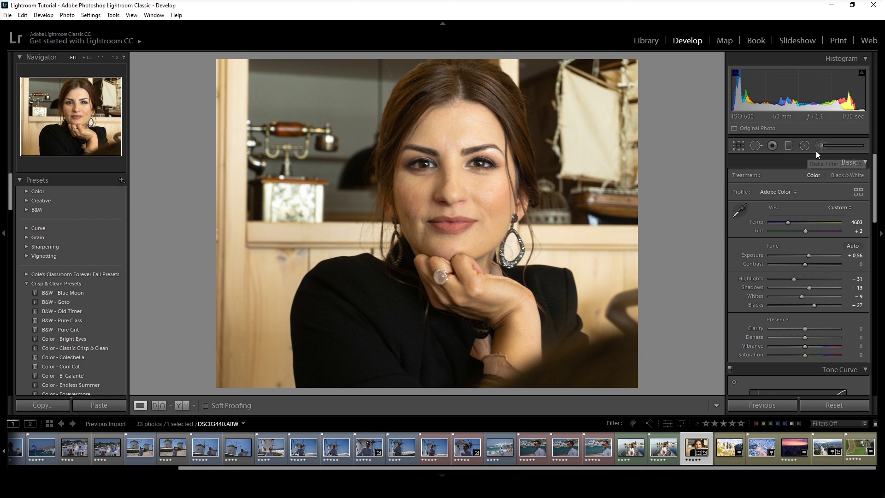
left_click(820, 146)
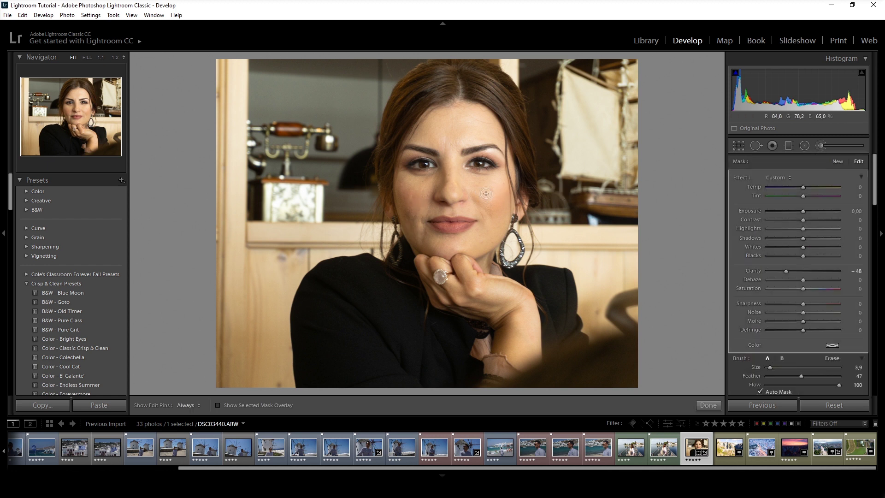
key("ctrl+z")
key("k")
mouse_move(806, 337)
left_mouse_down()
mouse_move(824, 339)
mouse_move(787, 339)
mouse_move(819, 339)
left_mouse_up()
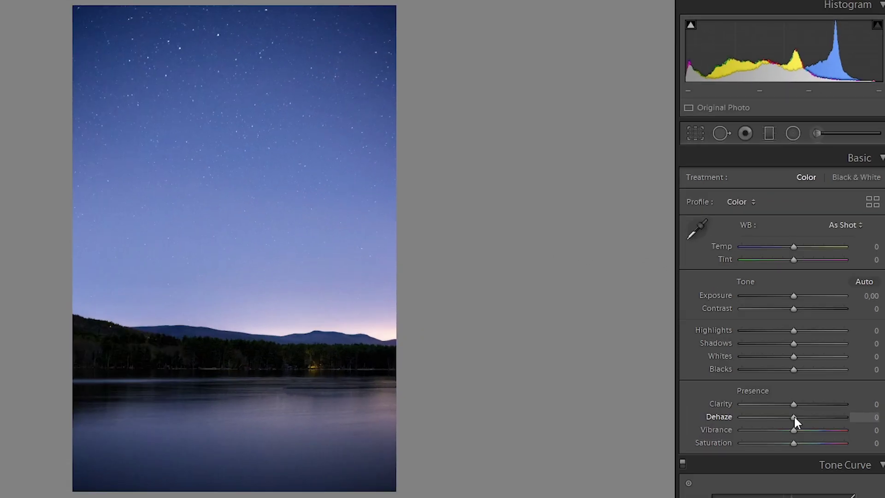
Set the portrait's Dehaze to +17, with Vibrance at +14 and Saturation at −2
left_click_drag(805, 335, 811, 335)
mouse_move(803, 416)
left_mouse_down()
mouse_move(856, 420)
mouse_move(794, 419)
mouse_move(859, 427)
left_mouse_up()
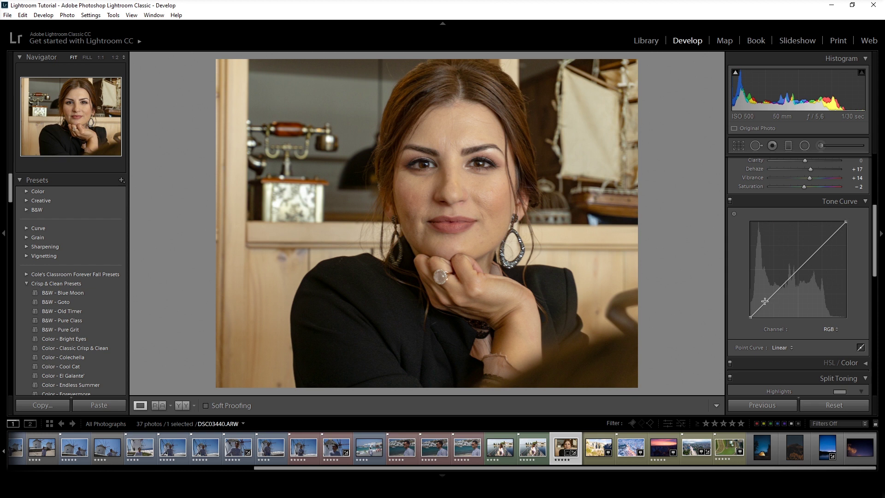
Trial a faded look by lifting the black point and lowering the white point, then restore both
mouse_move(749, 317)
left_mouse_down()
mouse_move(747, 302)
mouse_move(748, 314)
left_mouse_up()
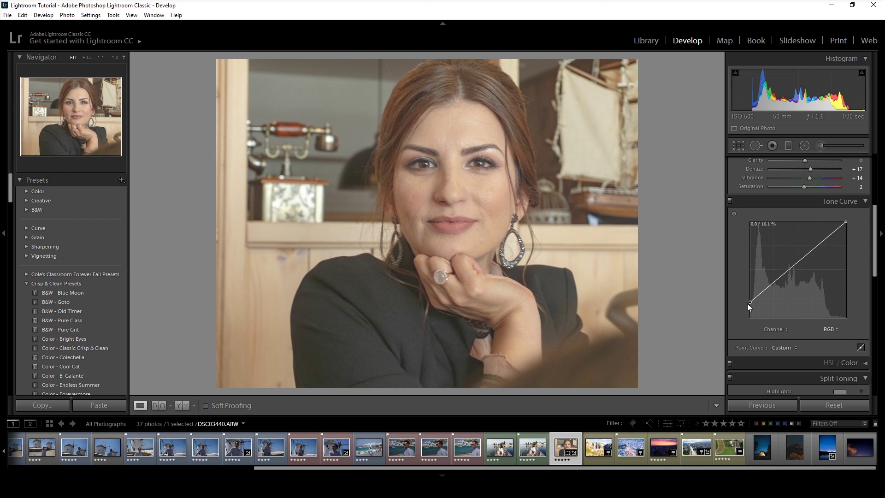
left_click_drag(845, 222, 846, 234)
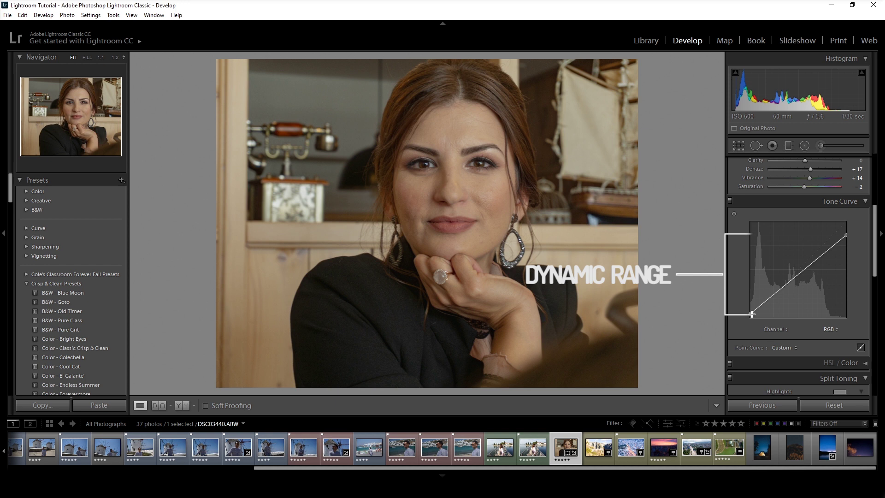
left_click_drag(752, 314, 748, 300)
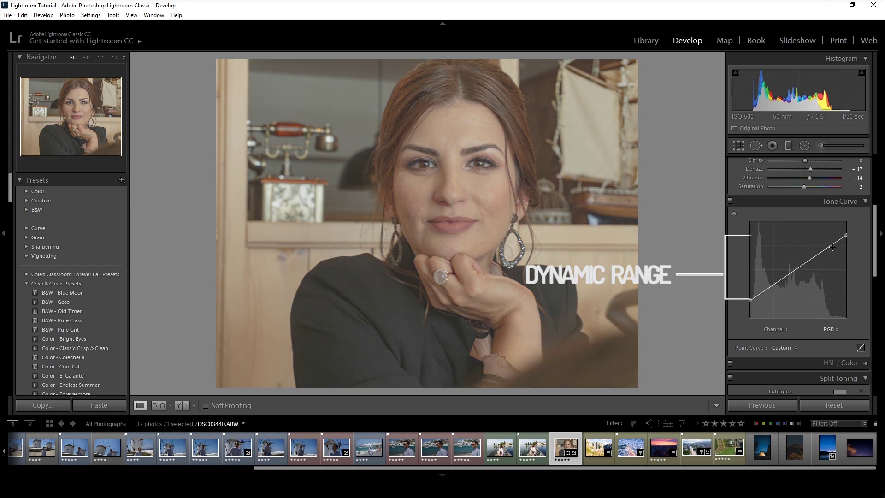
left_click_drag(845, 235, 846, 239)
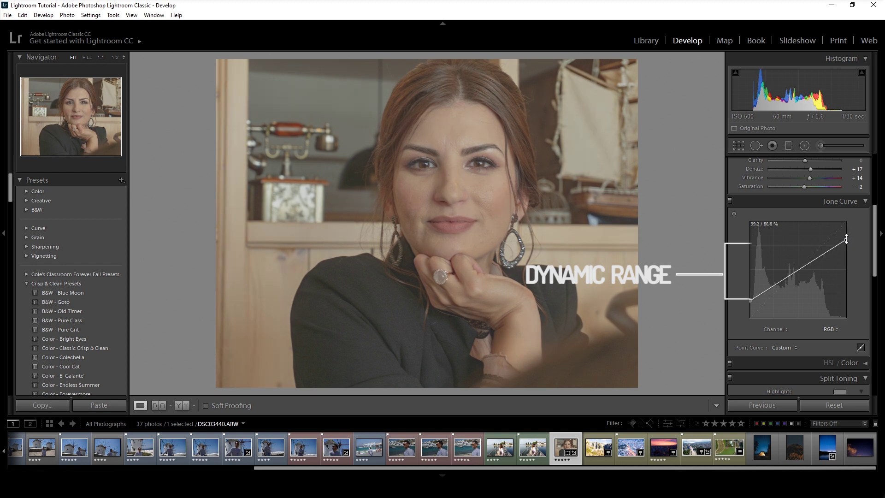
left_click_drag(846, 239, 845, 222)
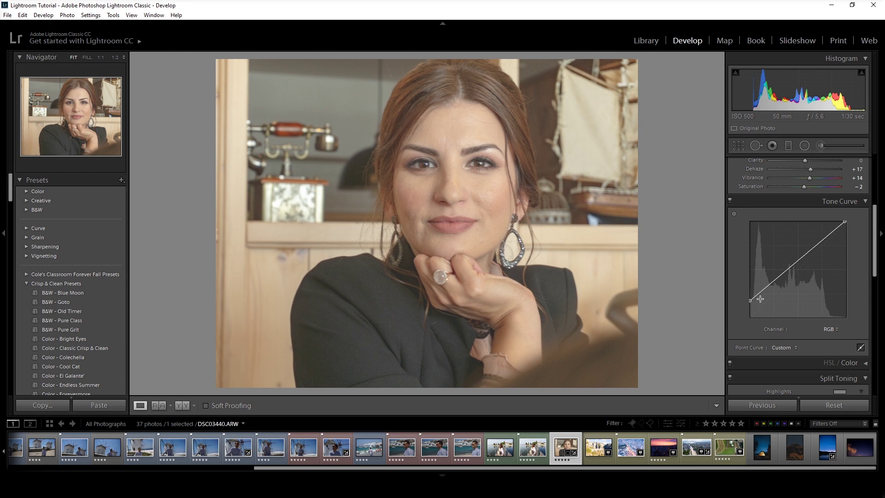
left_click_drag(750, 301, 750, 317)
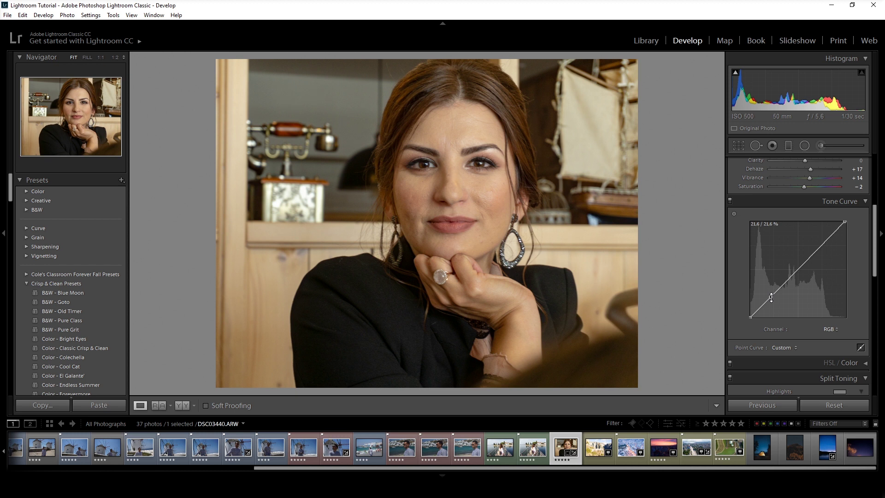
Shape an S-curve darkening shadows and brightening highlights, and bring up the curve channel list
left_click_drag(771, 297, 772, 300)
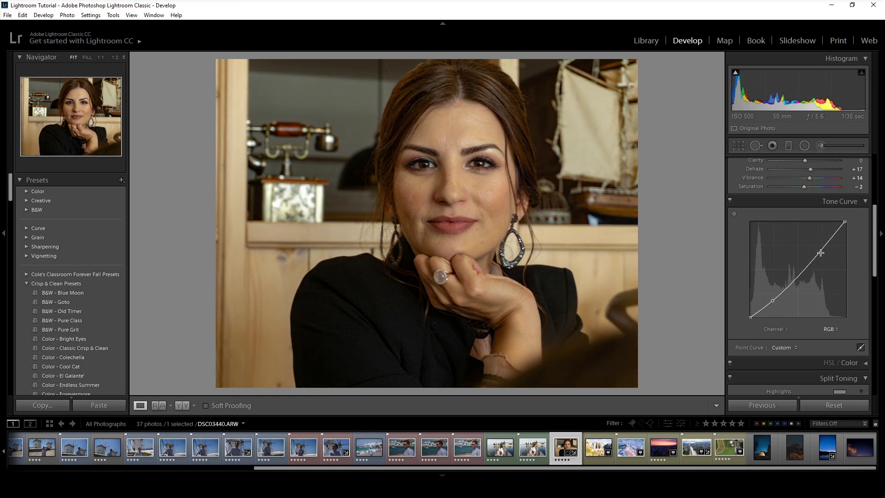
left_click_drag(823, 249, 820, 240)
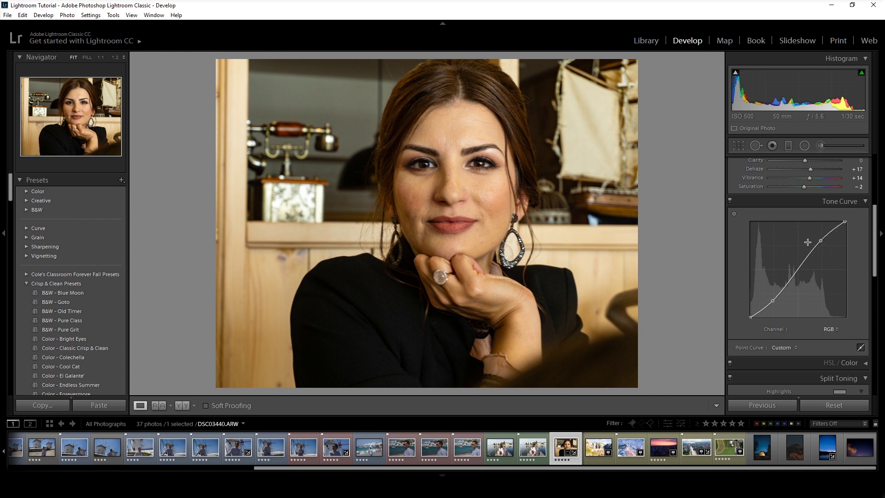
left_click(835, 330)
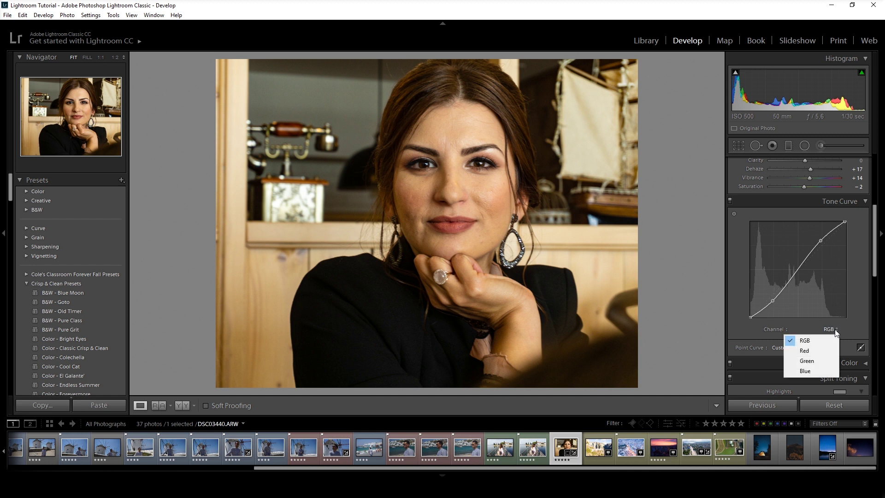
Set the tone curve to the Green channel and pull a point down to add magenta
left_click(825, 349)
left_click(834, 332)
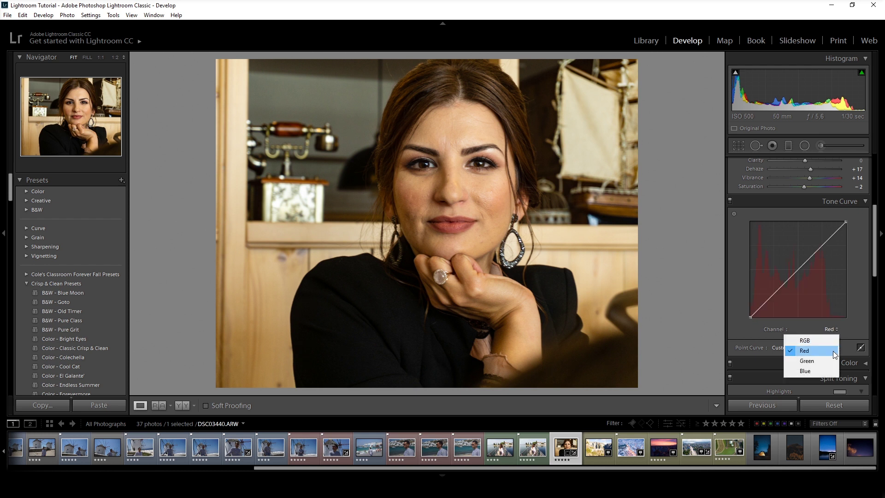
left_click(827, 361)
left_click(832, 330)
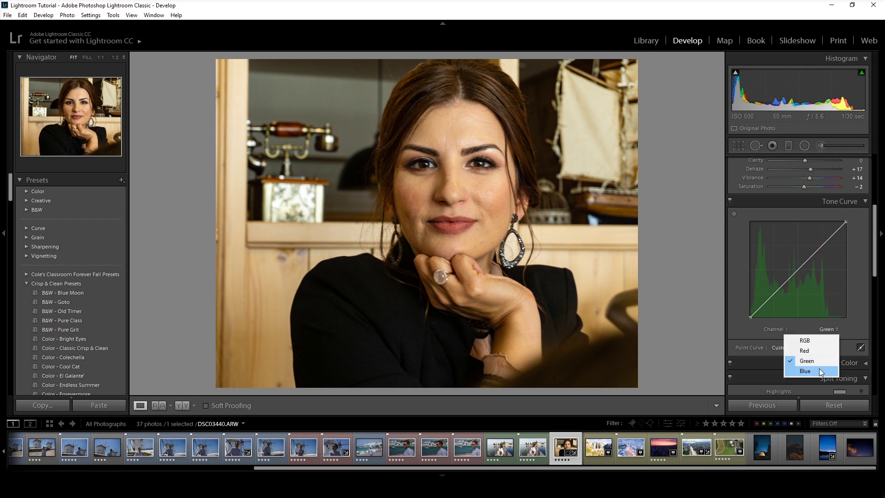
left_click(820, 371)
left_click(833, 329)
left_click(828, 361)
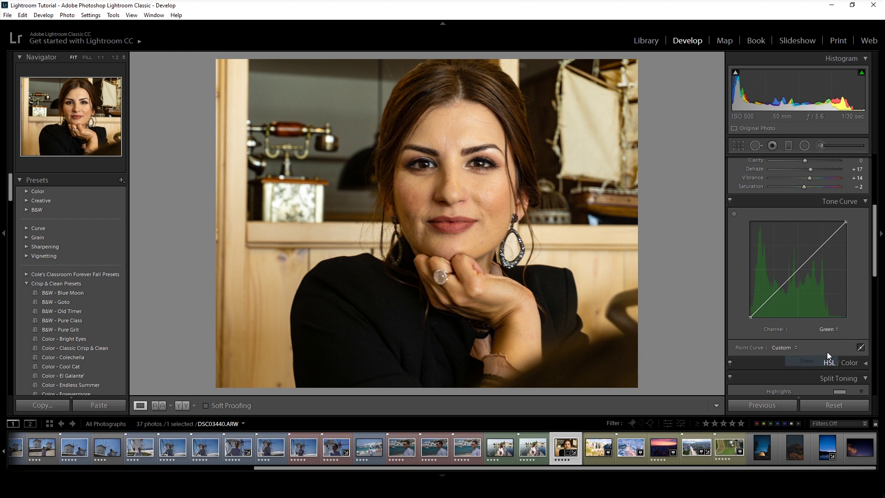
left_click(774, 295)
left_click_drag(774, 295, 775, 299)
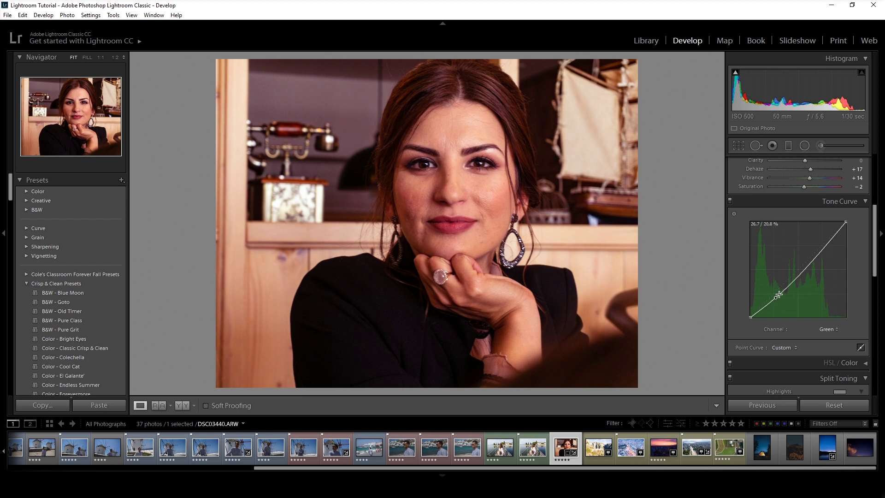
Lift a point on the Blue channel curve to cool the portrait, then switch to the region curve
left_click(828, 328)
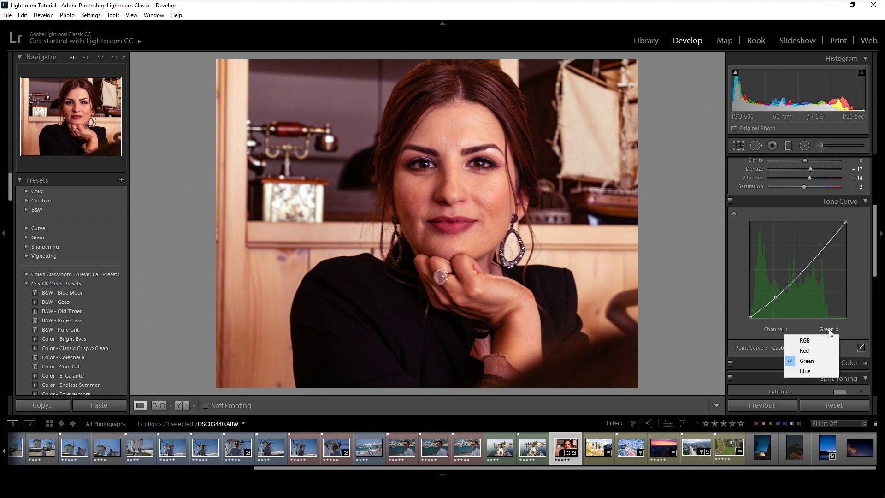
left_click(832, 370)
left_click(822, 248)
left_click_drag(821, 247, 820, 237)
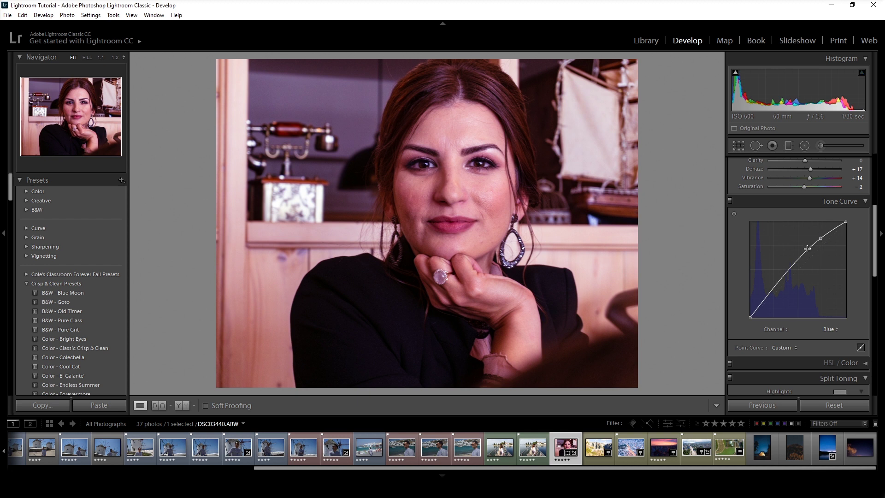
left_click(860, 347)
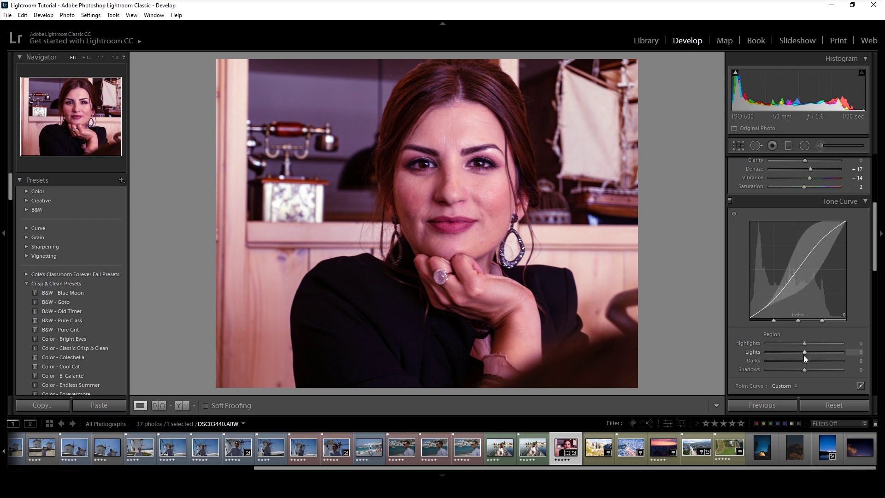
Darken the region curve's Shadows to −29, return to the point curve, and scroll to HSL / Color
mouse_move(804, 369)
left_mouse_down()
mouse_move(784, 370)
mouse_move(836, 370)
mouse_move(782, 375)
mouse_move(792, 371)
left_mouse_up()
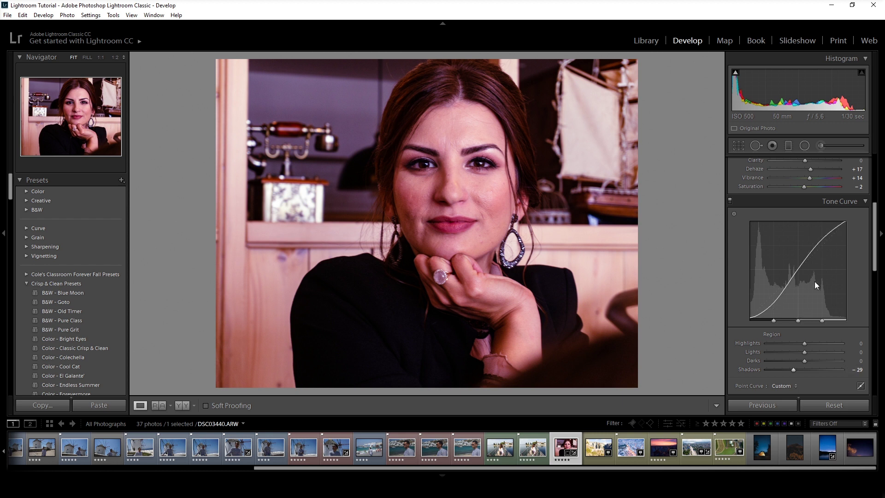
left_click(860, 387)
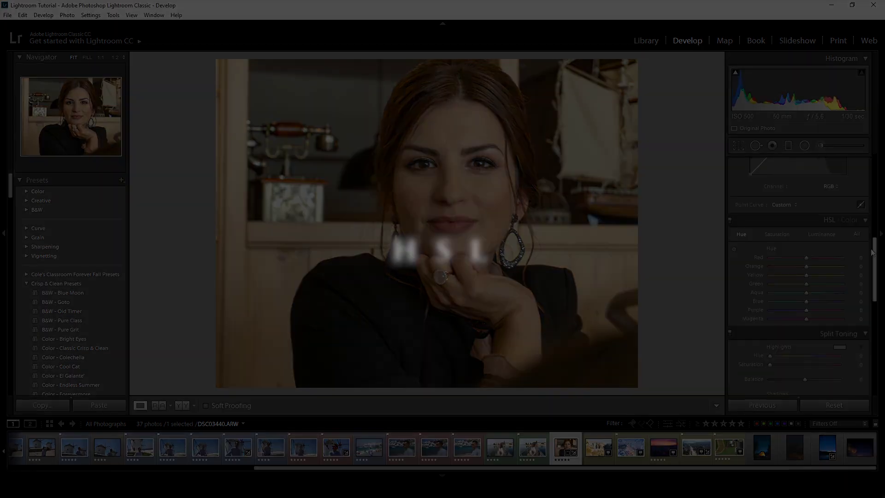
left_click_drag(872, 253, 874, 266)
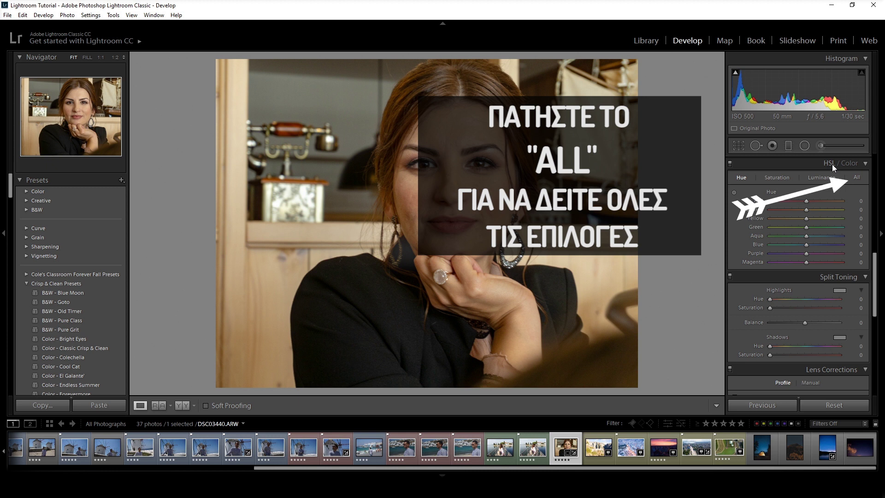
Show All HSL controls for windmill photo DSC00931, undo a Blue Hue trial, and enable the Hue targeted tool
scroll(832, 164, "up", 1)
left_click(857, 181)
left_click(332, 448)
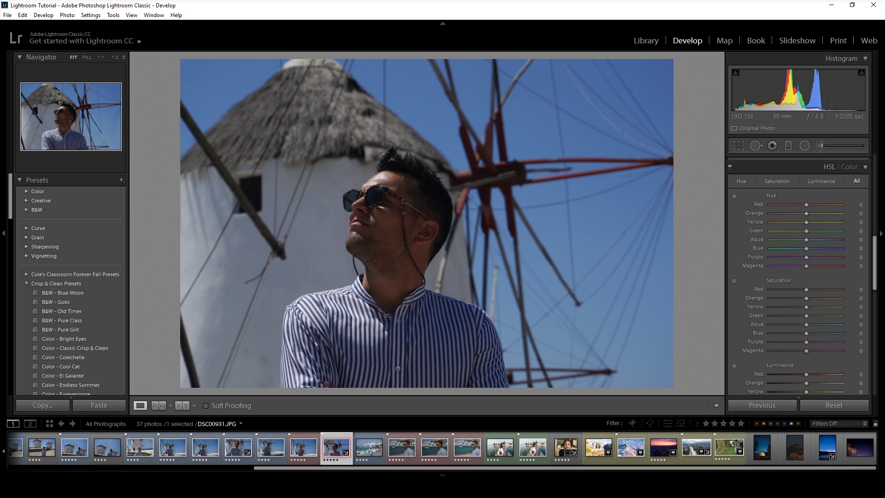
mouse_move(804, 248)
left_mouse_down()
mouse_move(773, 254)
mouse_move(822, 253)
left_mouse_up()
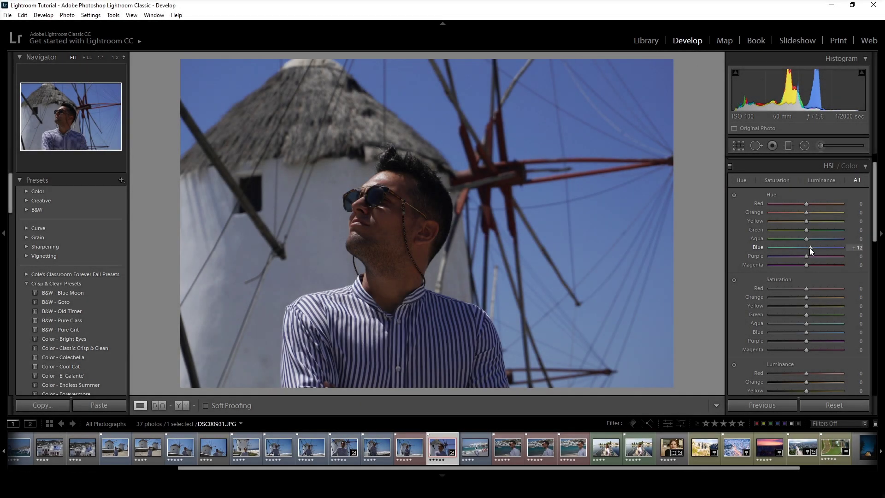
double_click(809, 247)
left_click(734, 197)
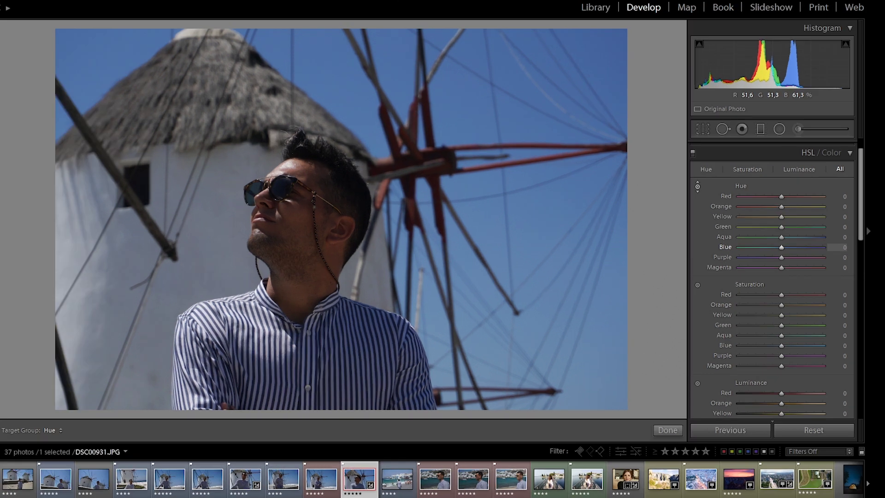
mouse_move(315, 318)
left_mouse_down()
mouse_move(315, 294)
mouse_move(315, 360)
mouse_move(315, 337)
left_mouse_up()
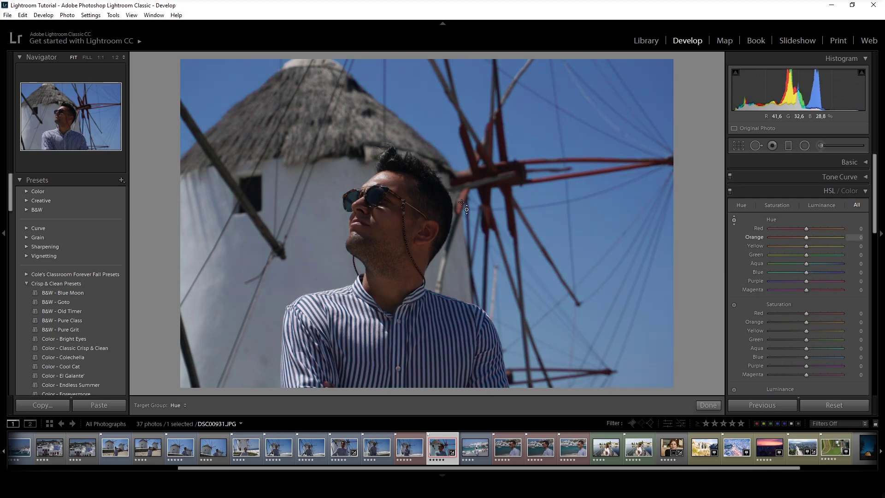
left_click_drag(369, 230, 369, 193)
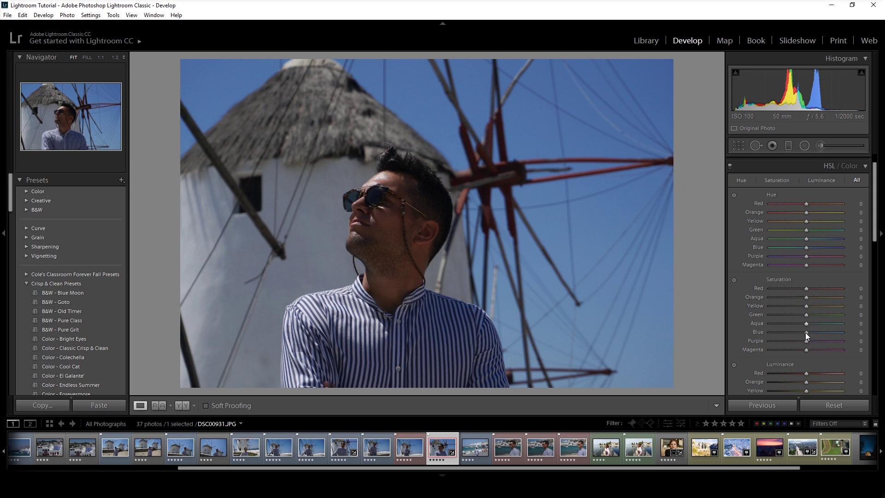
left_click_drag(805, 333, 776, 332)
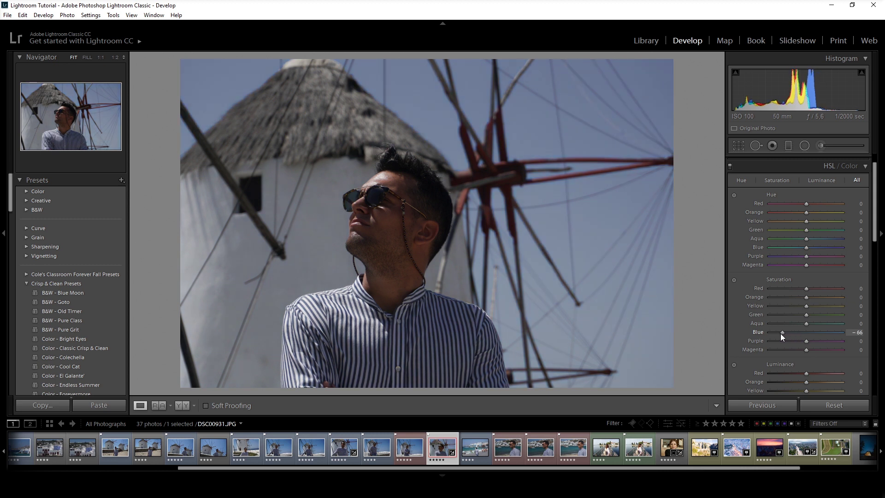
left_click_drag(776, 333, 838, 332)
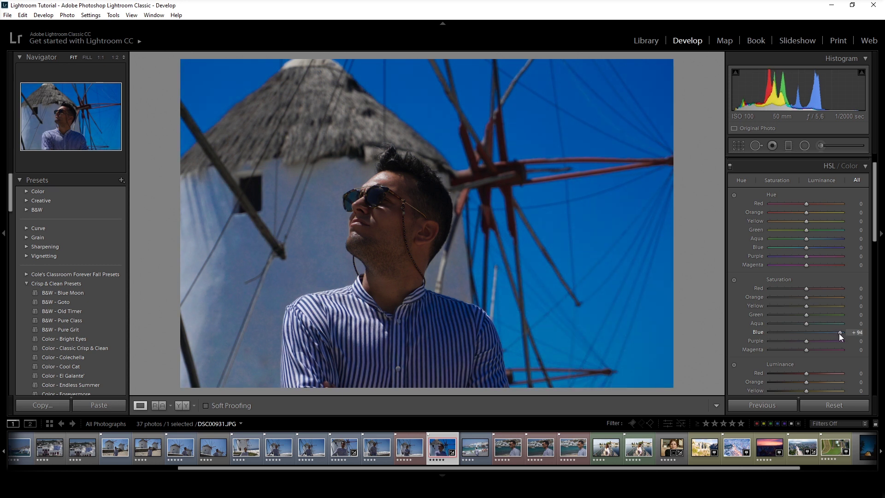
left_click_drag(838, 333, 806, 332)
scroll(806, 330, "down", 3)
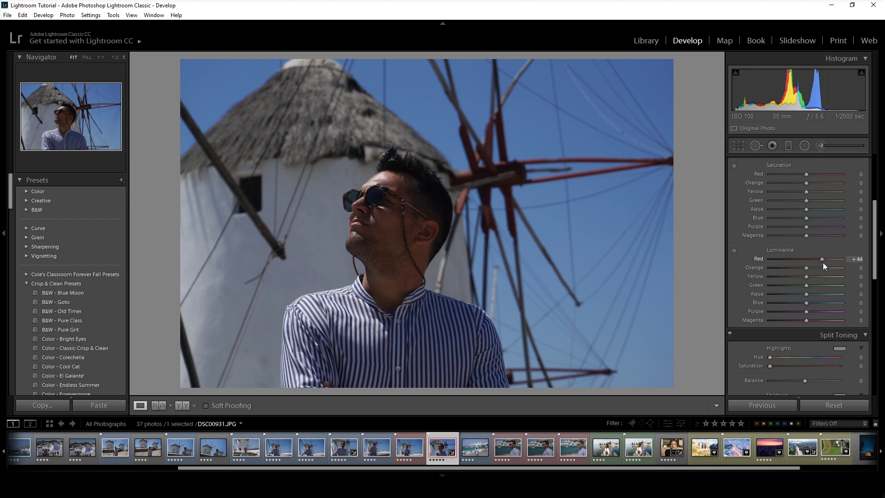
Brighten the man's face with the luminance targeted tool, reaching red +98 and orange +90
left_click_drag(798, 264, 768, 263)
left_click_drag(793, 265, 817, 265)
double_click(751, 260)
left_click(733, 250)
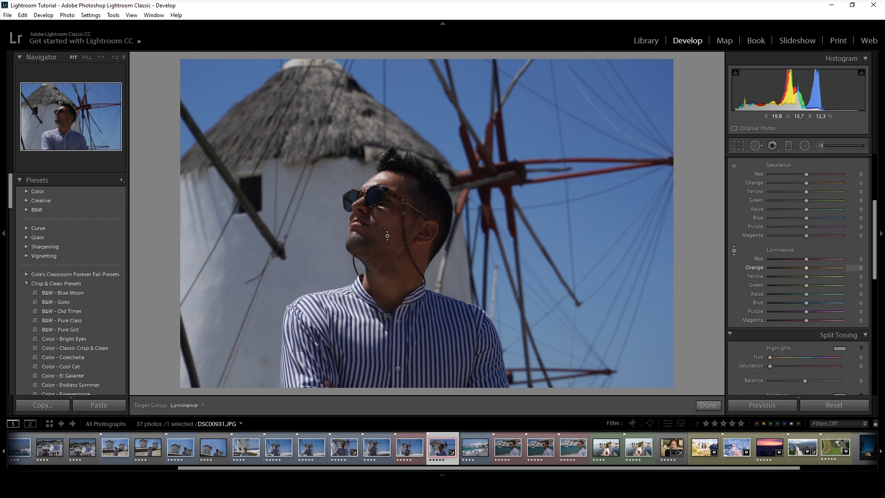
mouse_move(381, 217)
left_mouse_down()
mouse_move(381, 164)
mouse_move(379, 171)
left_mouse_up()
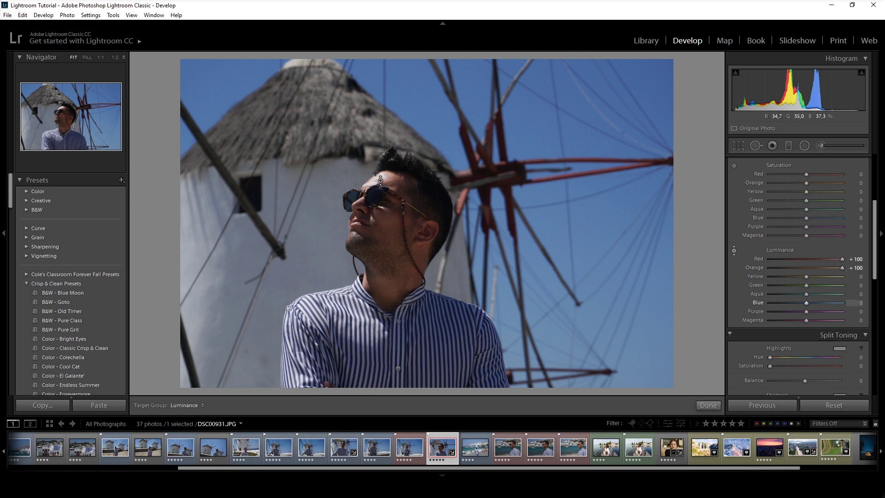
left_click_drag(391, 234, 392, 238)
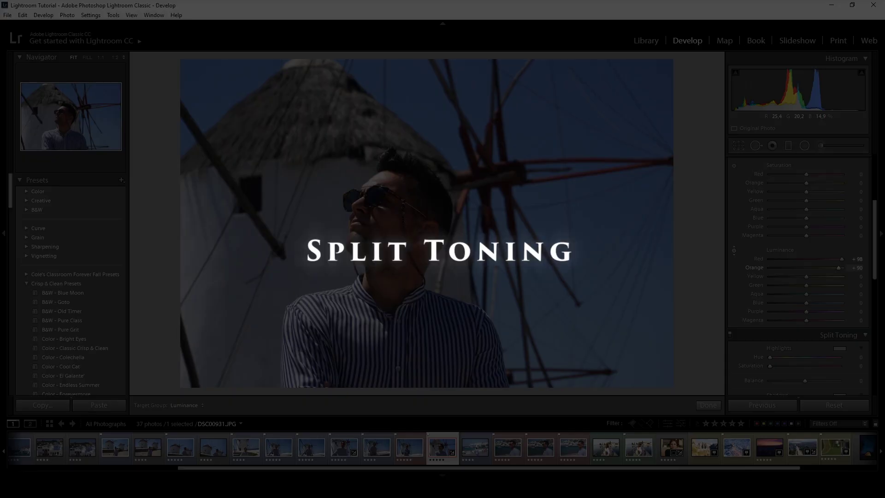
Give the highlights a yellow-olive split tone with Hue 52 and Saturation 38
scroll(808, 208, "down", 5)
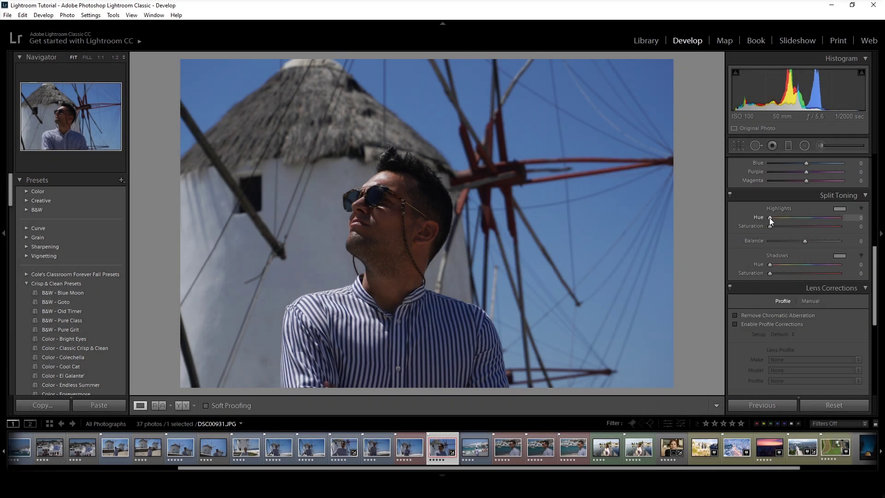
key("alt")
left_click_drag(769, 218, 783, 217)
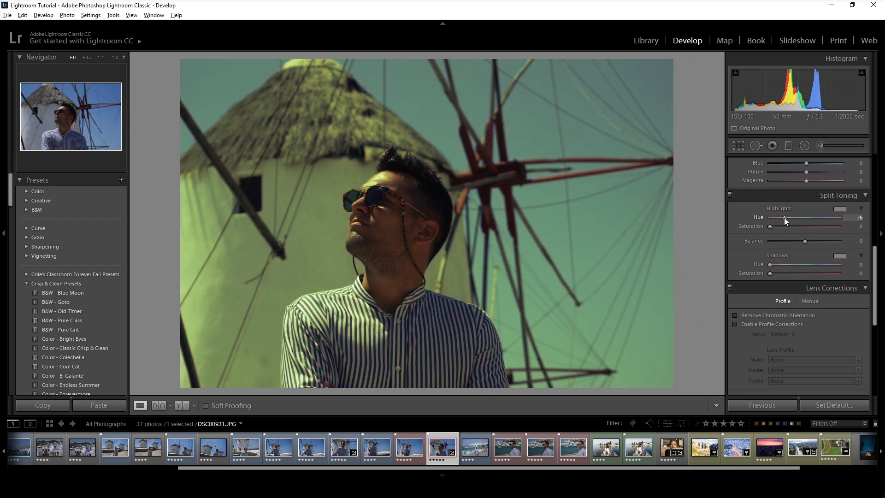
left_click_drag(784, 217, 782, 220)
mouse_move(770, 227)
left_mouse_down()
mouse_move(811, 226)
mouse_move(771, 233)
mouse_move(812, 236)
mouse_move(781, 233)
mouse_move(805, 232)
mouse_move(797, 234)
left_mouse_up()
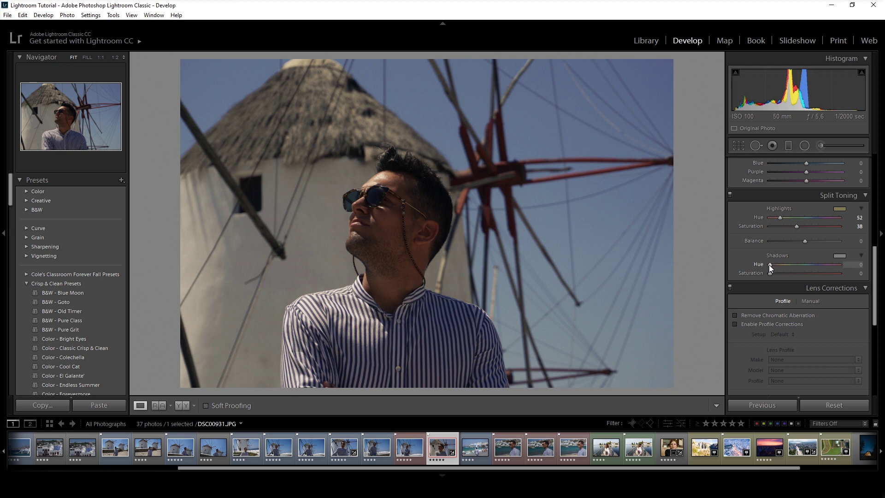
Tint the shadows blue with Hue 195 and Saturation 20, and set Balance to +85
key("alt")
mouse_move(770, 263)
left_mouse_down()
mouse_move(817, 264)
mouse_move(771, 276)
mouse_move(784, 274)
left_mouse_up()
mouse_move(803, 240)
left_mouse_down()
mouse_move(767, 247)
mouse_move(843, 241)
mouse_move(806, 241)
mouse_move(834, 241)
left_mouse_up()
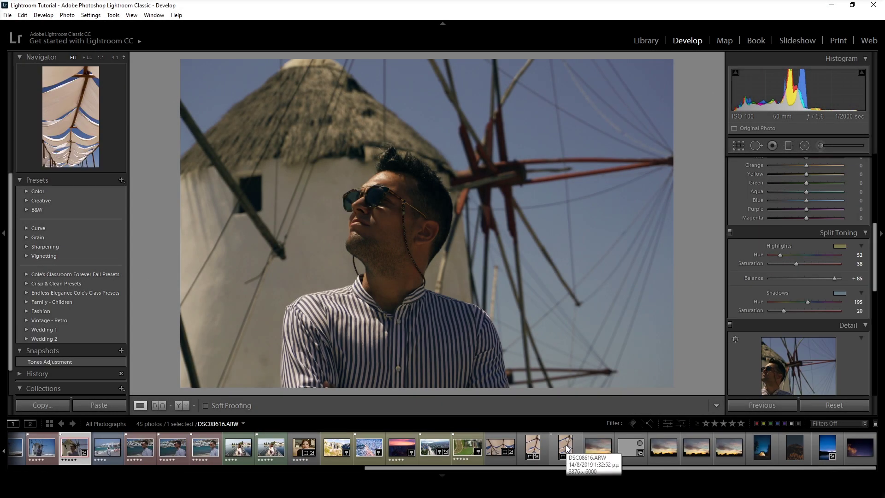
Open the canopy photo DSC08616.ARW and scroll down to the Detail panel
left_click(567, 448)
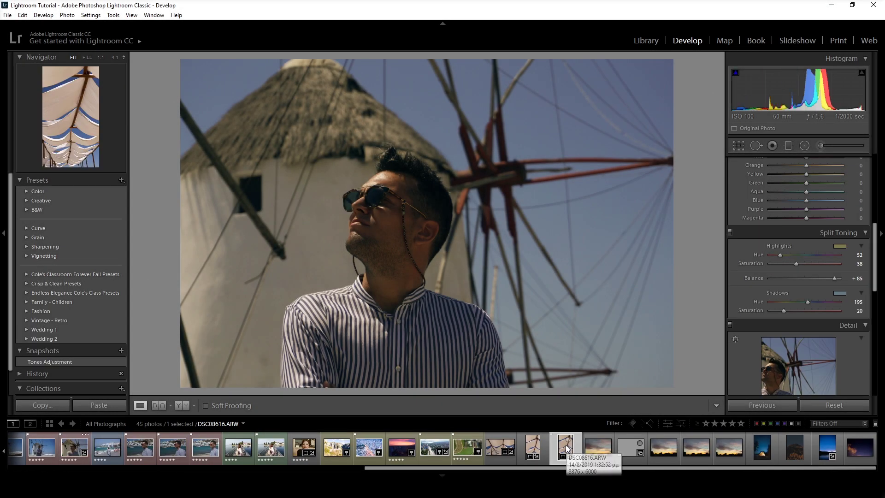
scroll(879, 310, "down", 5)
scroll(879, 310, "down", 2)
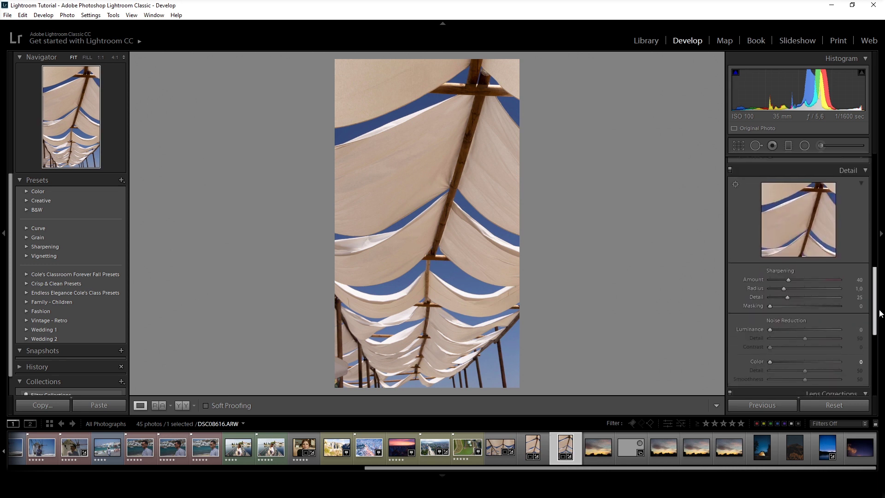
scroll(878, 310, "down", 1)
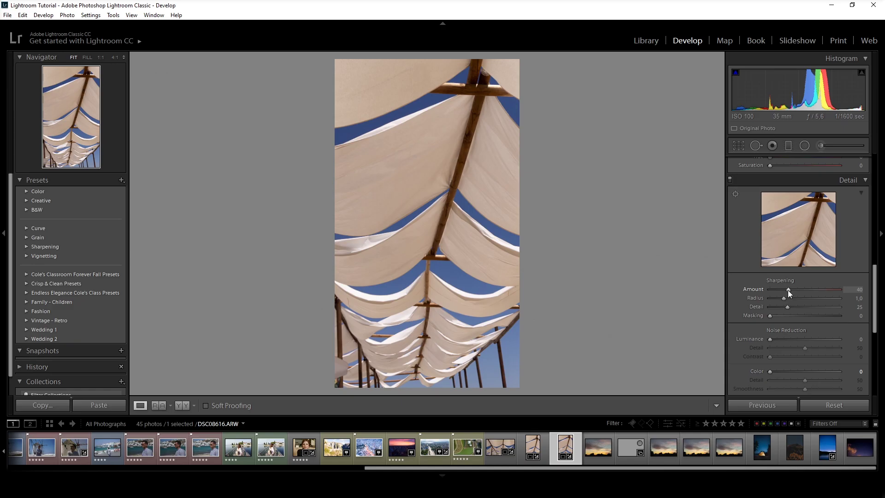
Set sharpening Amount to 29 and Radius to 1.0, nudging Detail slightly
left_click_drag(771, 293, 784, 292)
left_click_drag(838, 288, 804, 291)
left_click_drag(788, 300, 783, 298)
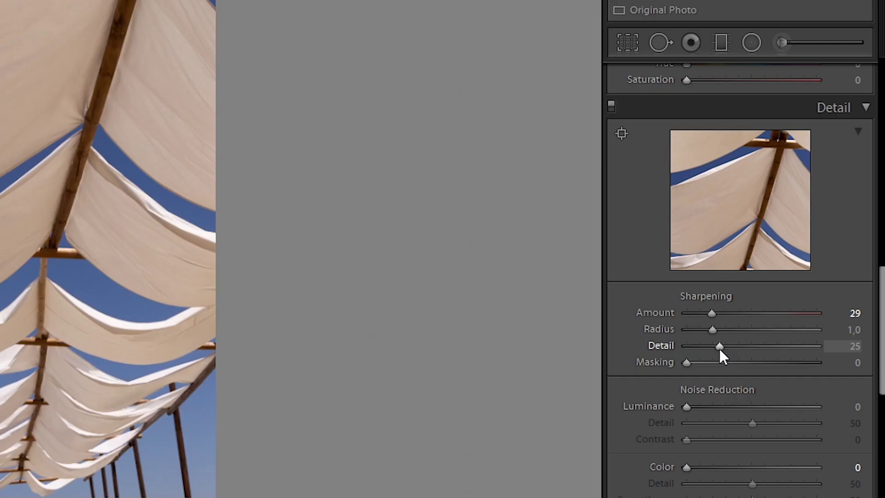
left_click_drag(787, 306, 789, 308)
Preview the Detail and Radius masks, settling on Radius 0.8 and Detail 17
mouse_move(721, 347)
left_mouse_down()
mouse_move(819, 346)
mouse_move(692, 346)
left_mouse_up()
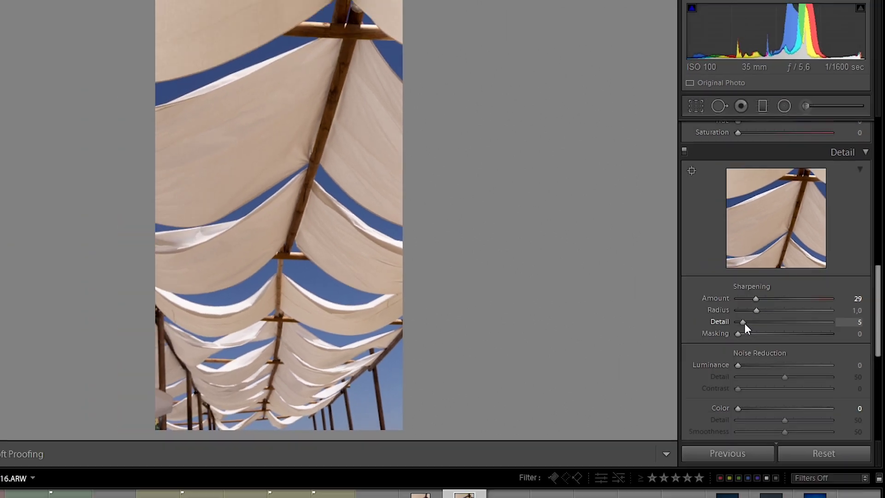
left_click_drag(745, 323, 788, 308)
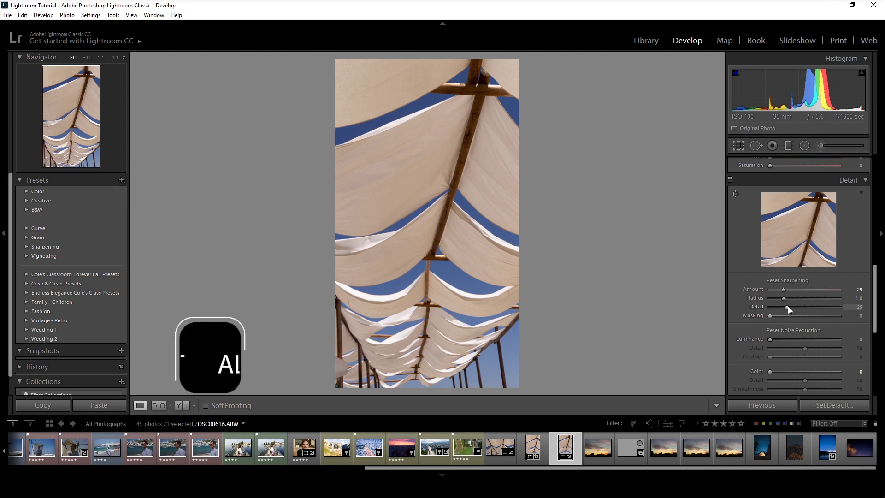
left_click_drag(787, 306, 835, 311)
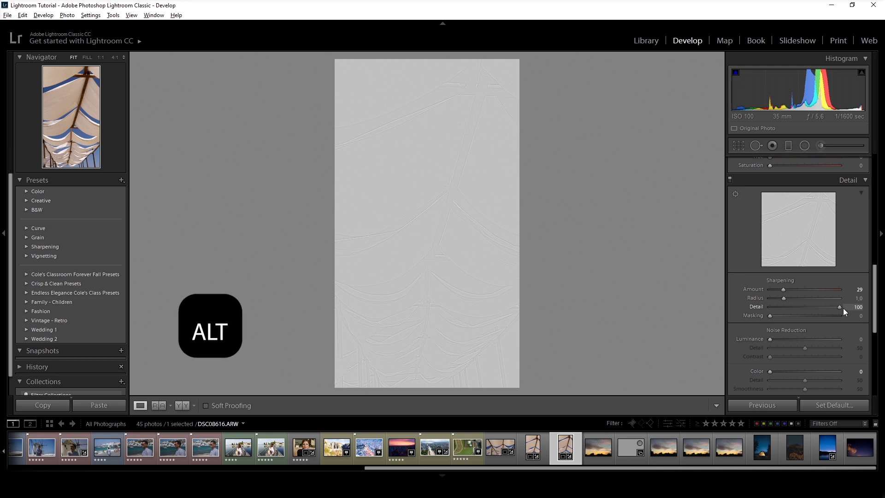
mouse_move(783, 298)
left_mouse_down()
mouse_move(849, 303)
mouse_move(768, 307)
left_mouse_up()
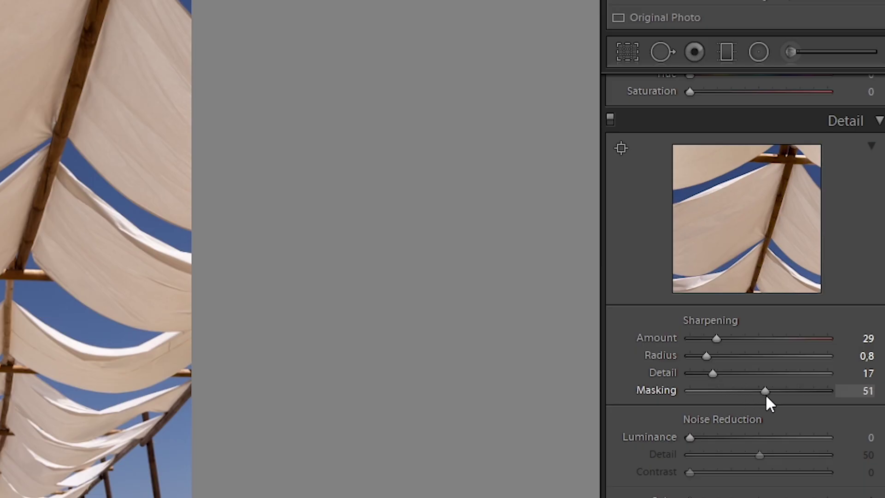
Set sharpening Masking to 80 so mainly the edges are sharpened
mouse_move(768, 401)
left_mouse_down()
mouse_move(807, 406)
mouse_move(819, 389)
mouse_move(804, 390)
left_mouse_up()
left_click_drag(796, 391, 797, 390)
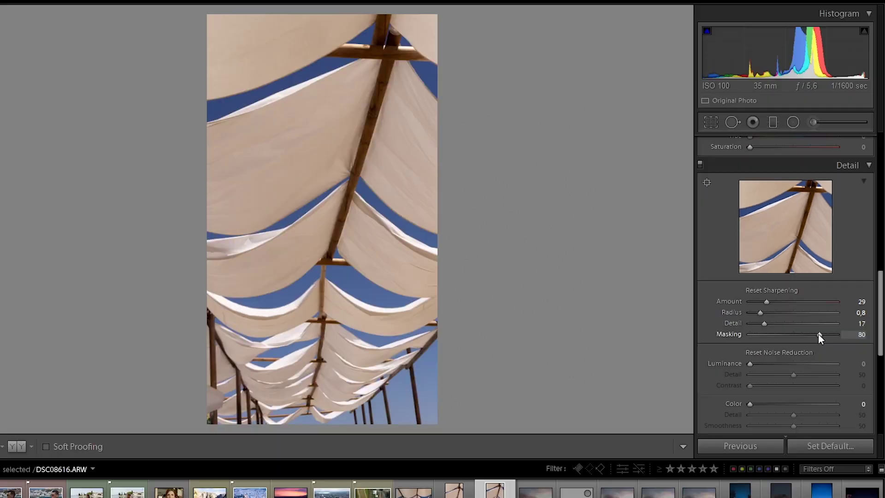
mouse_move(826, 316)
left_mouse_down()
mouse_move(768, 320)
mouse_move(853, 320)
mouse_move(825, 322)
left_mouse_up()
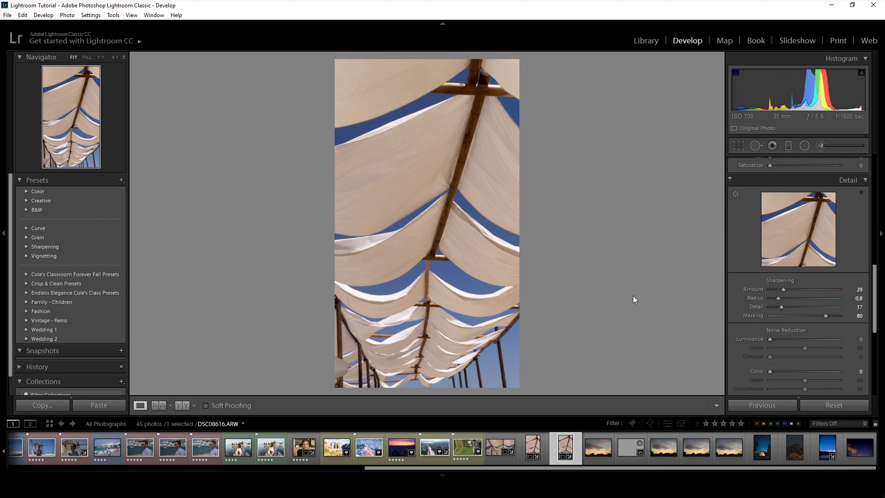
Zoom into the sail edge, set Color noise reduction to 38 and raise Luminance noise reduction
left_click(503, 243)
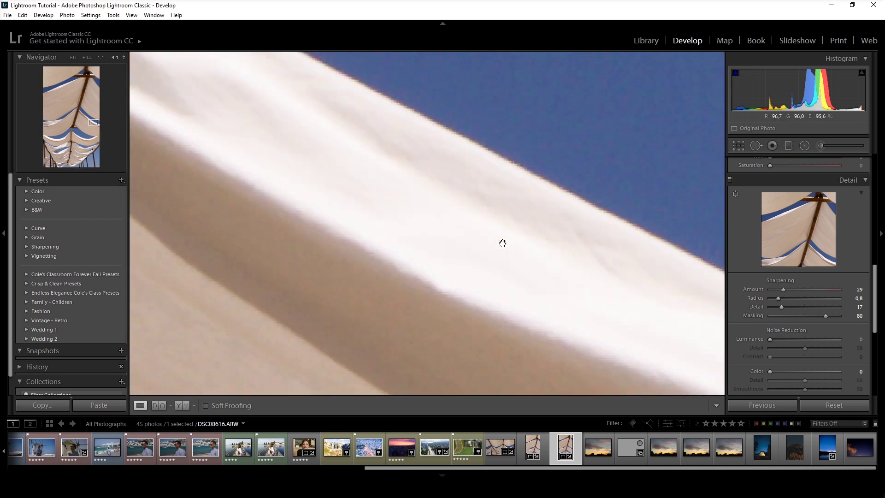
left_click_drag(541, 195, 530, 233)
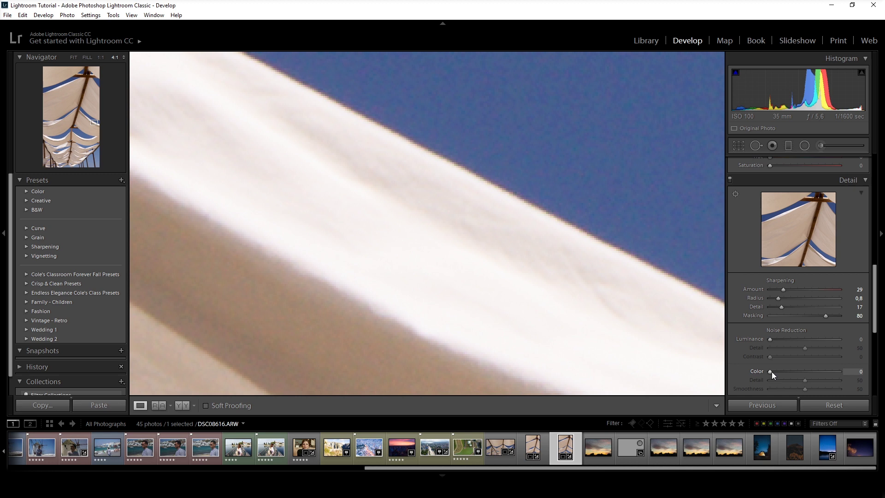
mouse_move(772, 371)
left_mouse_down()
mouse_move(848, 370)
mouse_move(800, 376)
left_mouse_up()
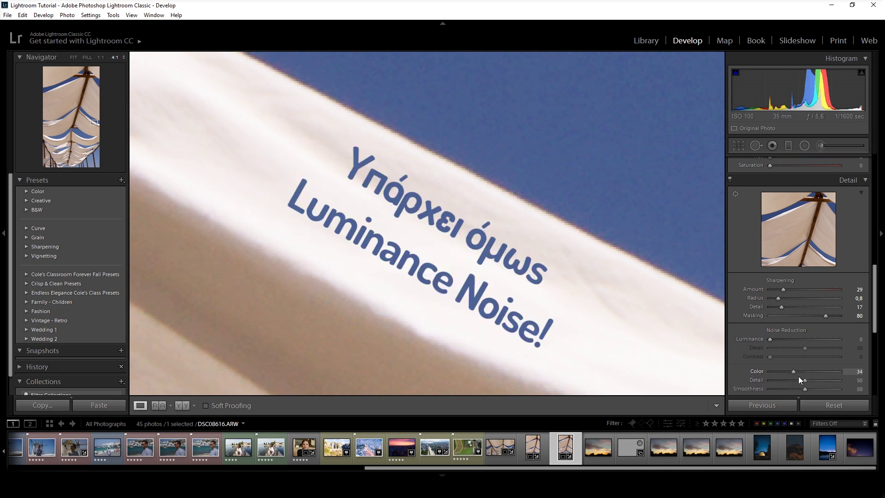
left_click_drag(790, 376, 798, 376)
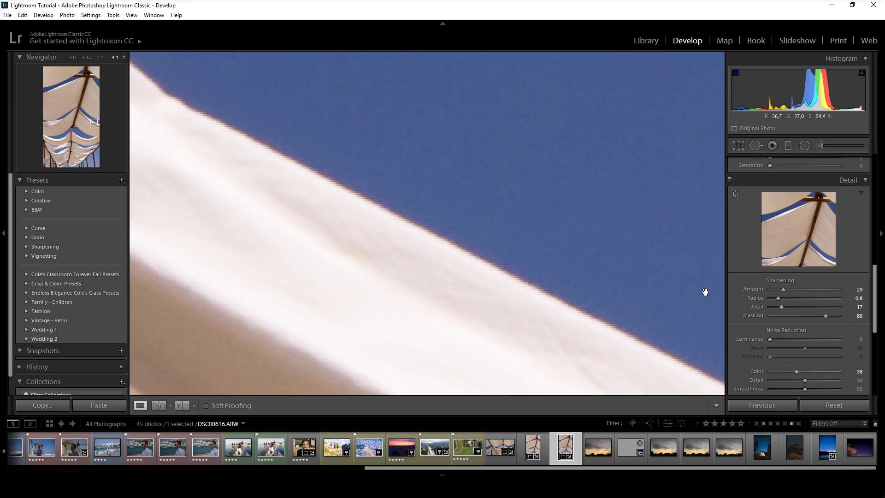
left_click_drag(770, 339, 785, 339)
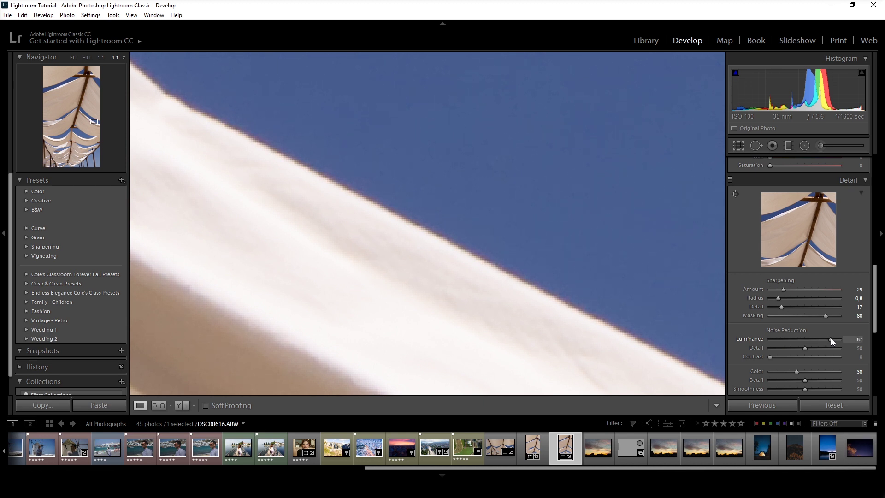
mouse_move(831, 338)
left_mouse_down()
mouse_move(756, 353)
mouse_move(840, 347)
left_mouse_up()
Set Luminance noise reduction to 100, then zoom 4:1 onto the sail edge against the sky
left_click(621, 271)
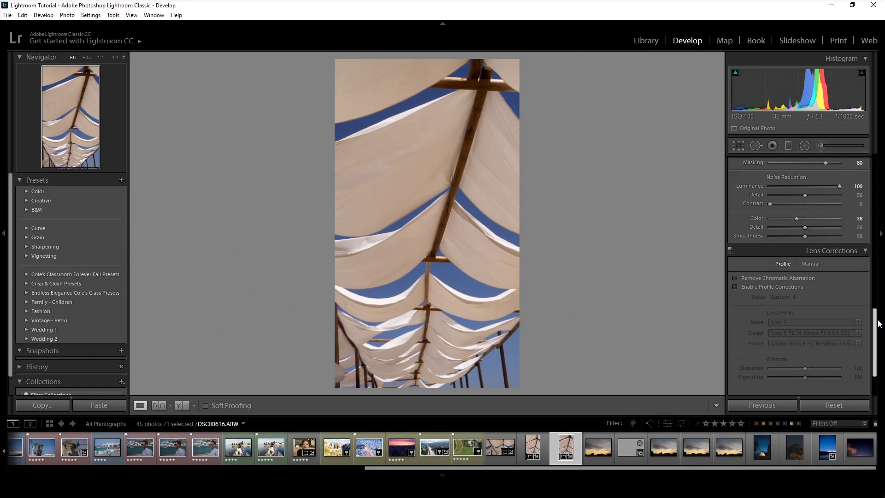
scroll(880, 338, "down", 3)
scroll(881, 338, "down", 1)
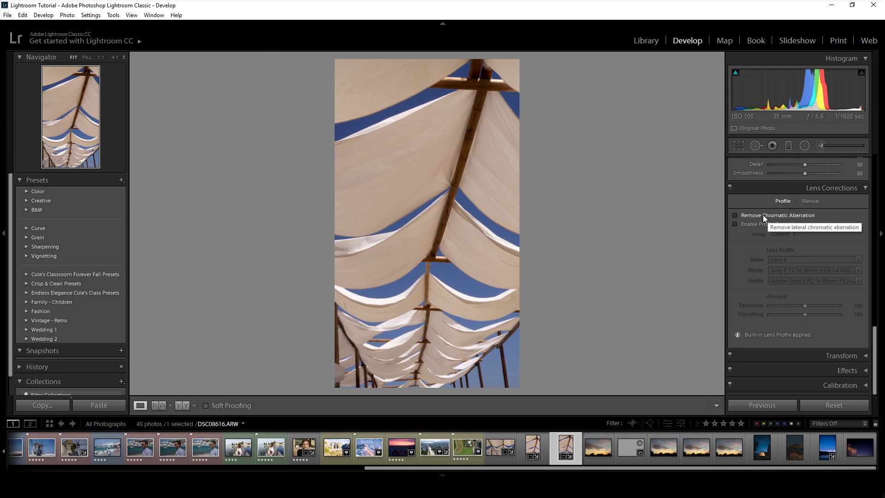
left_click(480, 226)
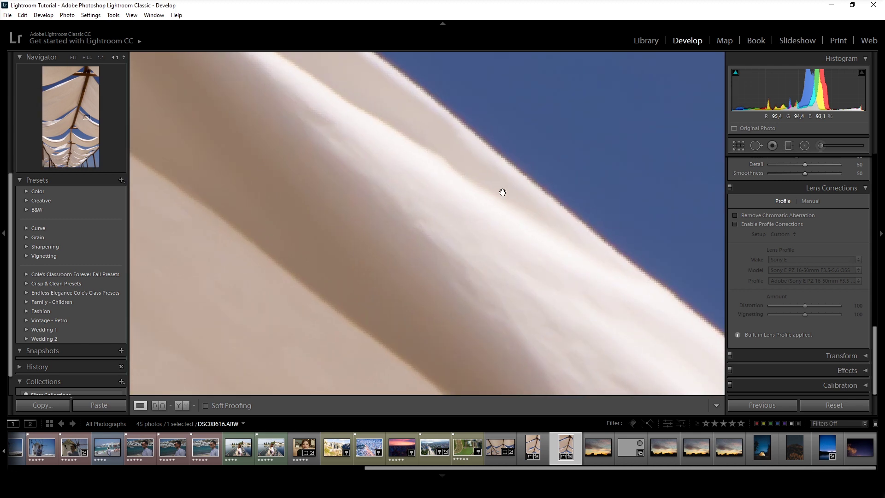
mouse_move(502, 192)
left_mouse_down()
mouse_move(480, 275)
mouse_move(482, 257)
left_mouse_up()
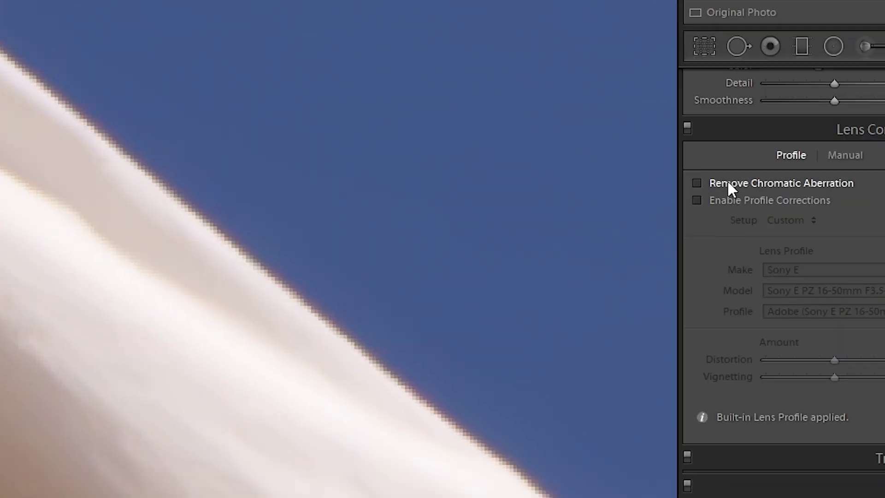
Enable Remove Chromatic Aberration and the Sony lens profile corrections on the awning photo
left_click(726, 201)
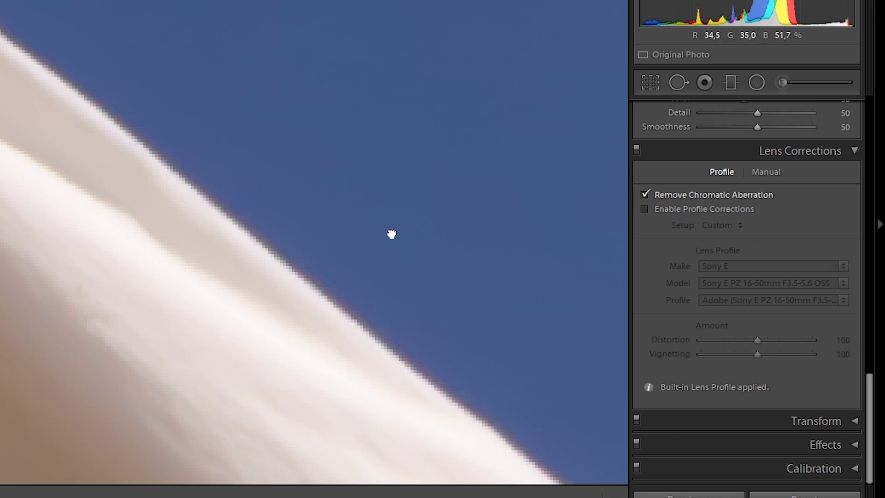
left_click(392, 233)
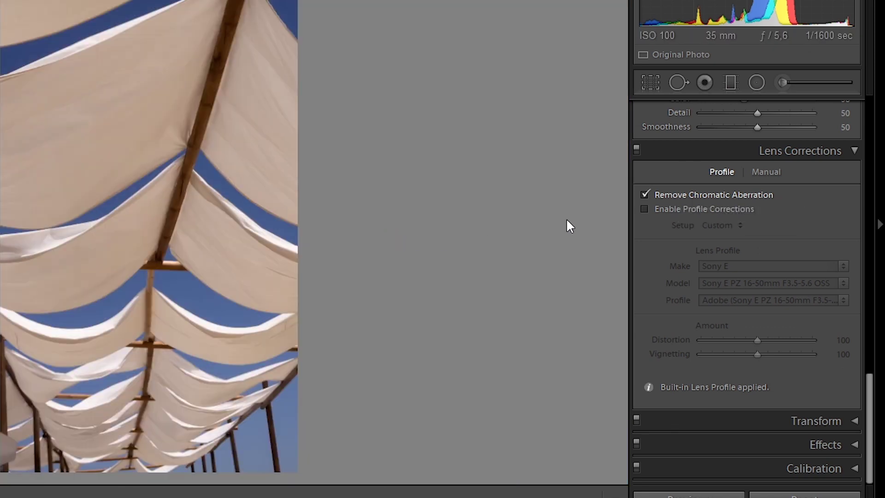
left_click(672, 212)
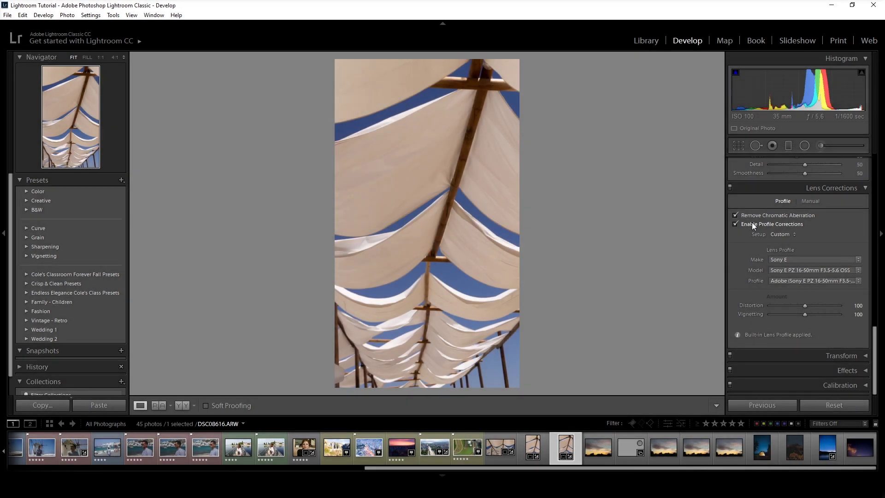
Test the profile's Vignetting and Distortion sliders, then reset both to their defaults
scroll(809, 245, "up", 1)
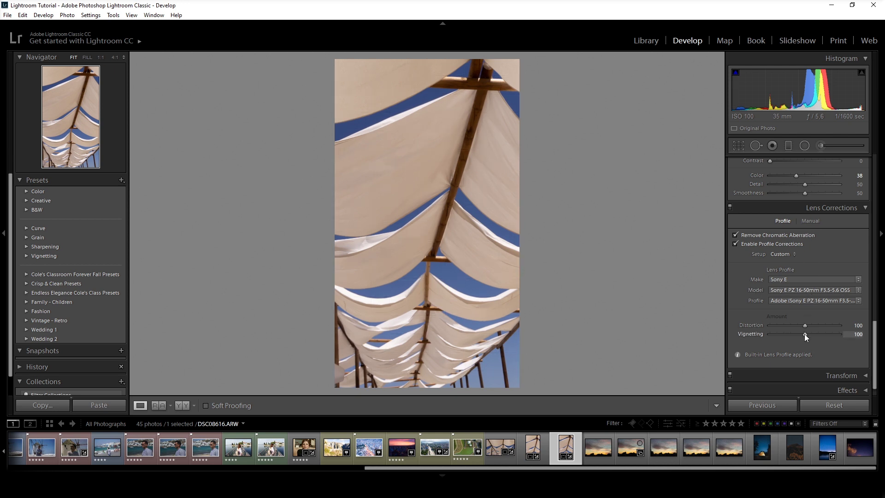
left_click_drag(797, 334, 771, 335)
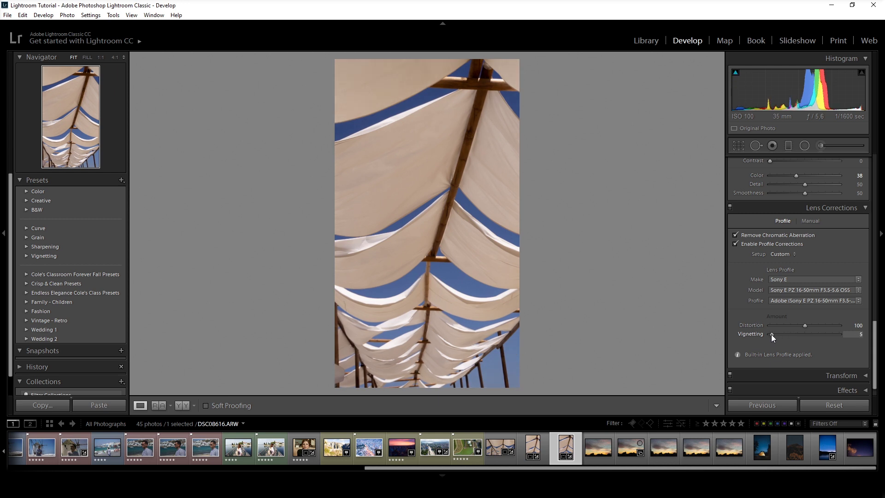
left_click_drag(783, 333, 842, 334)
double_click(842, 334)
mouse_move(807, 326)
left_mouse_down()
mouse_move(788, 326)
mouse_move(825, 326)
left_mouse_up()
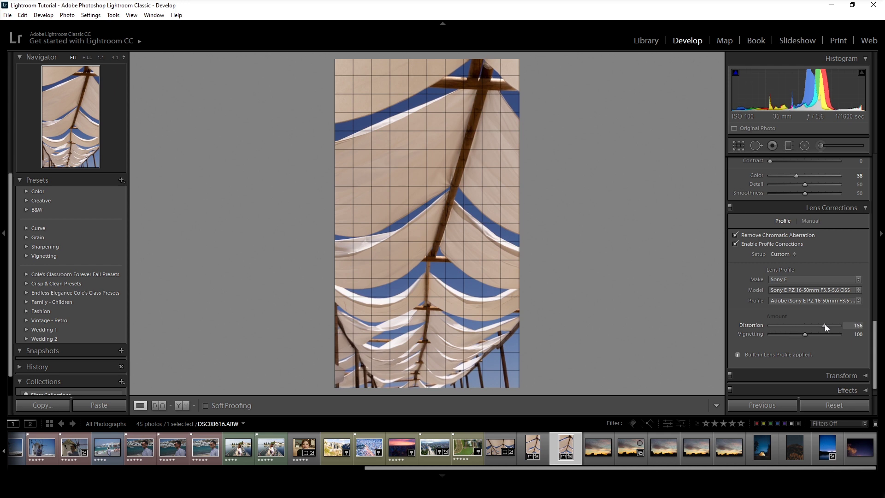
double_click(823, 326)
left_click(810, 221)
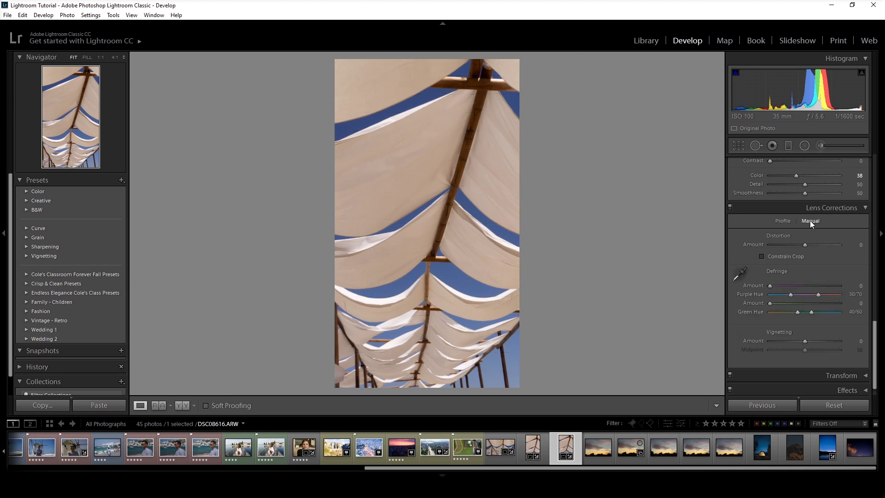
Try manual Distortion and Constrain Crop, reset Distortion to 0, then zoom onto the sail edge
left_click(761, 256)
left_click_drag(805, 247, 814, 251)
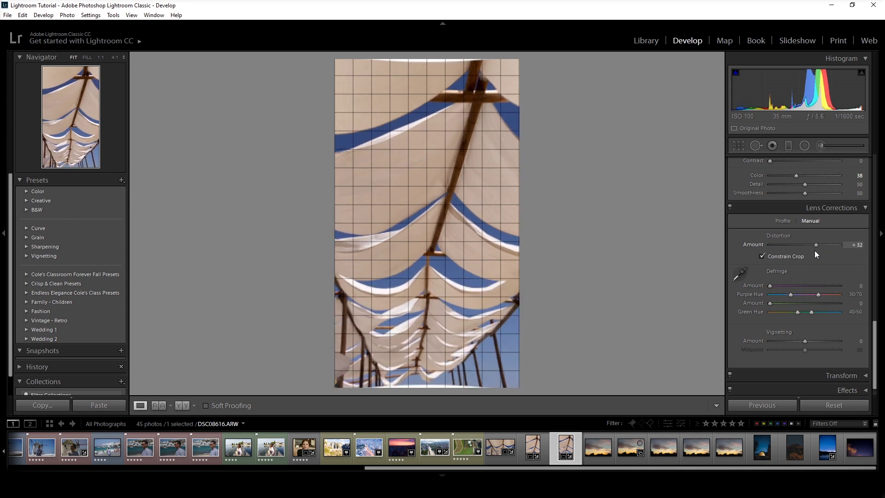
double_click(800, 243)
left_click(773, 257)
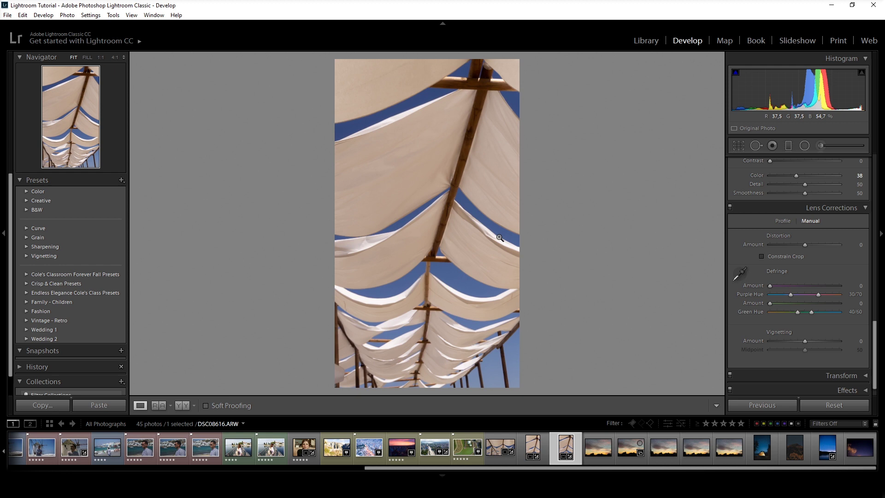
left_click(476, 220)
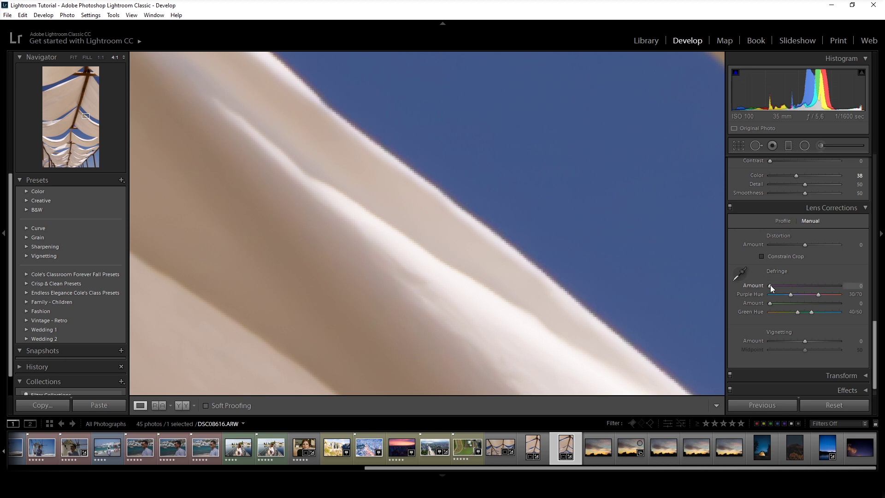
Set the purple Defringe amount to 5 and shift its hue range to 28/46
left_click(860, 286)
type("5")
key("Return")
left_click_drag(801, 296, 806, 297)
mouse_move(806, 296)
left_mouse_down()
mouse_move(819, 296)
mouse_move(807, 298)
left_mouse_up()
left_click_drag(794, 295, 810, 295)
left_click_drag(822, 295, 826, 295)
Sample the fringe, zero purple amount, set green hue to 38/58, and apply Vignetting +100
left_click(742, 276)
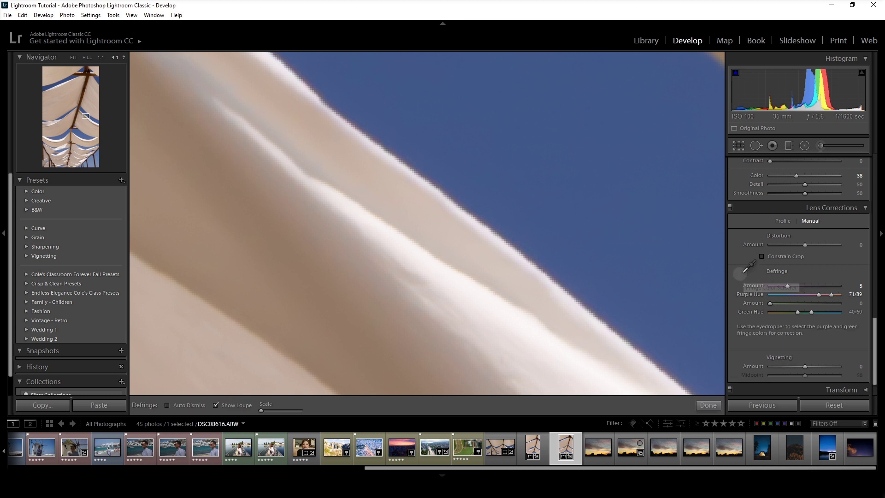
left_click(599, 314)
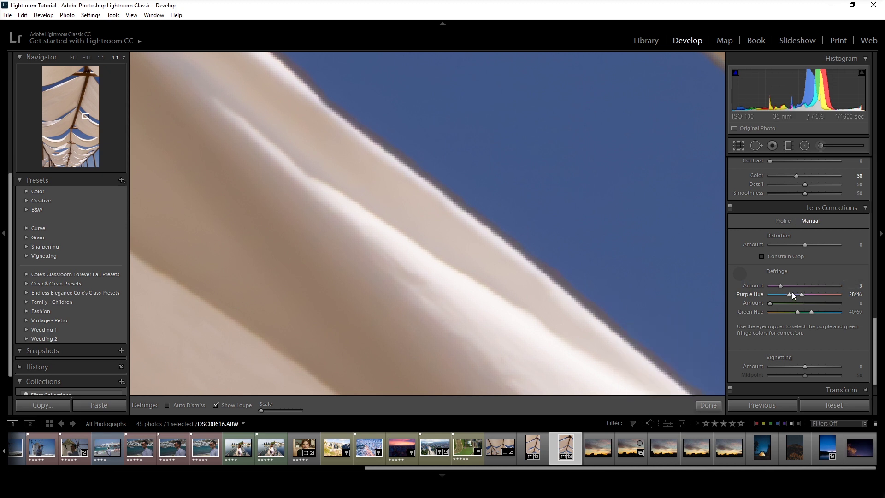
left_click_drag(780, 286, 769, 288)
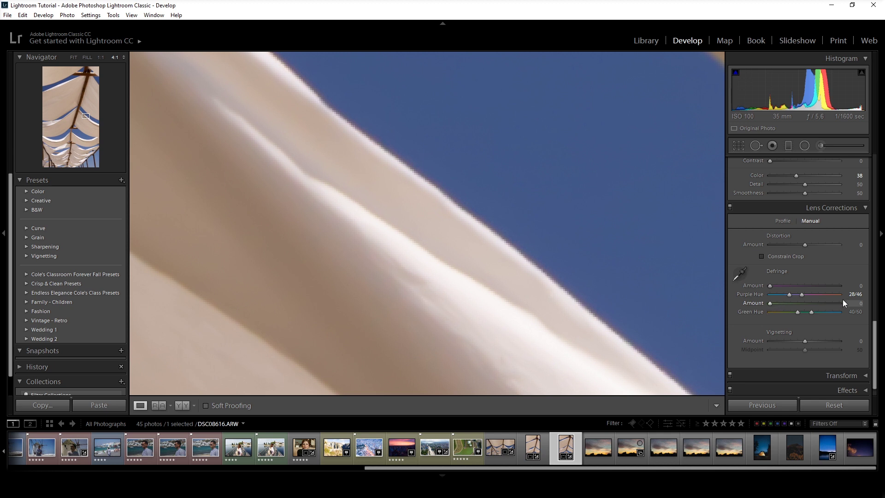
left_click_drag(805, 310, 802, 316)
left_click(680, 320)
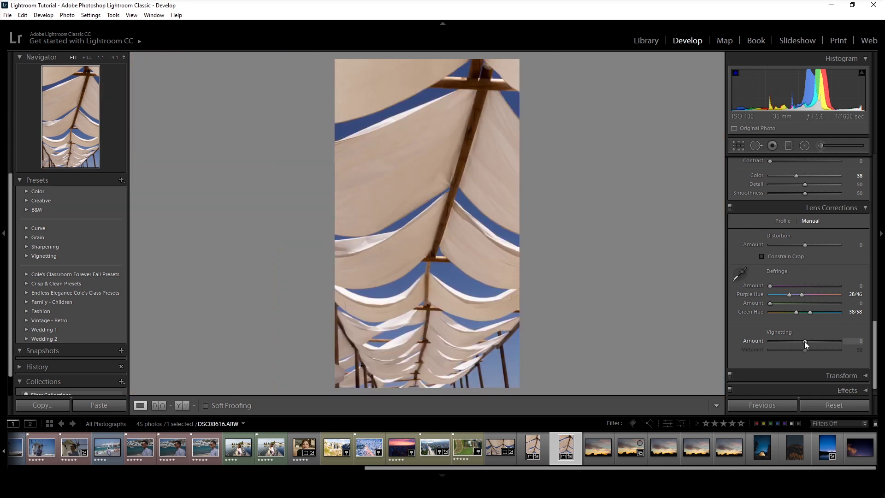
mouse_move(805, 341)
left_mouse_down()
mouse_move(778, 344)
mouse_move(841, 341)
mouse_move(827, 339)
left_mouse_up()
Clear the manual vignetting, then open the red chairs building photo for editing
double_click(828, 339)
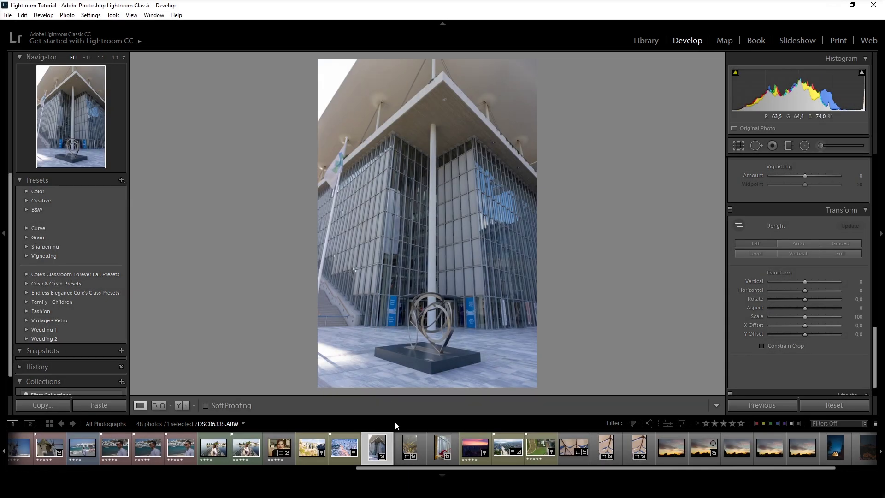
left_click(406, 451)
left_click(441, 454)
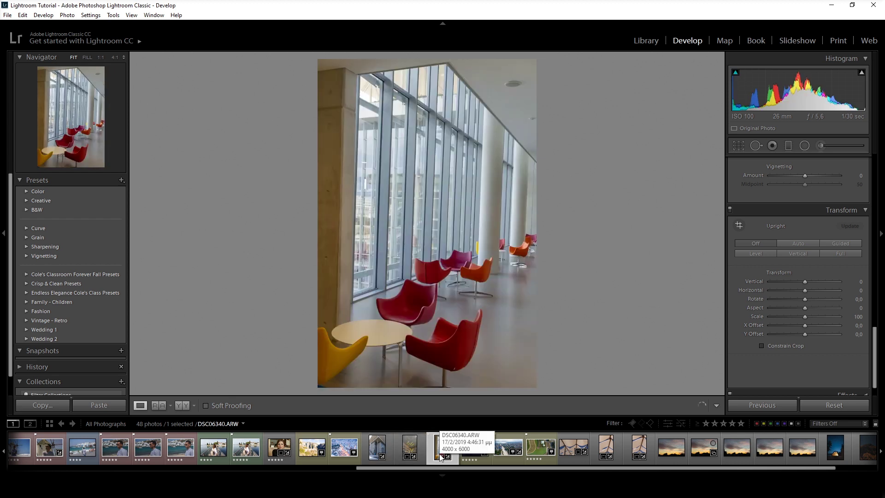
Try Auto Upright, then draw two vertical Guided Upright guides on the building
left_click(800, 243)
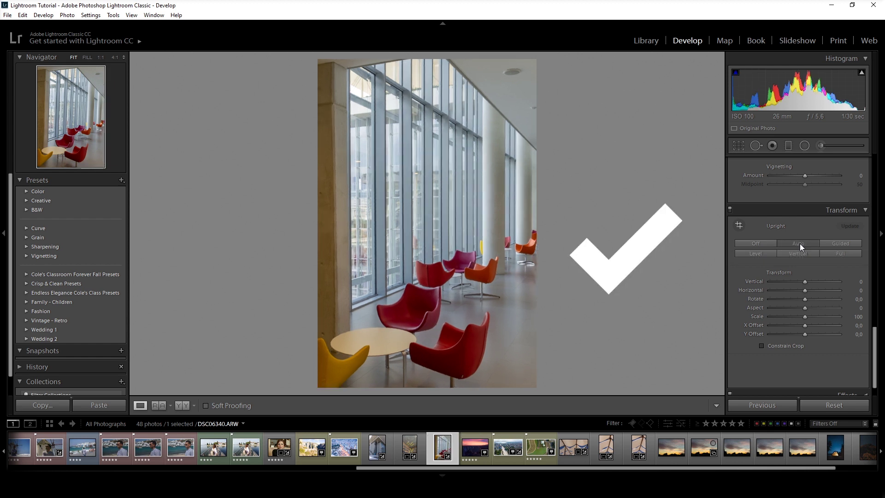
left_click(762, 241)
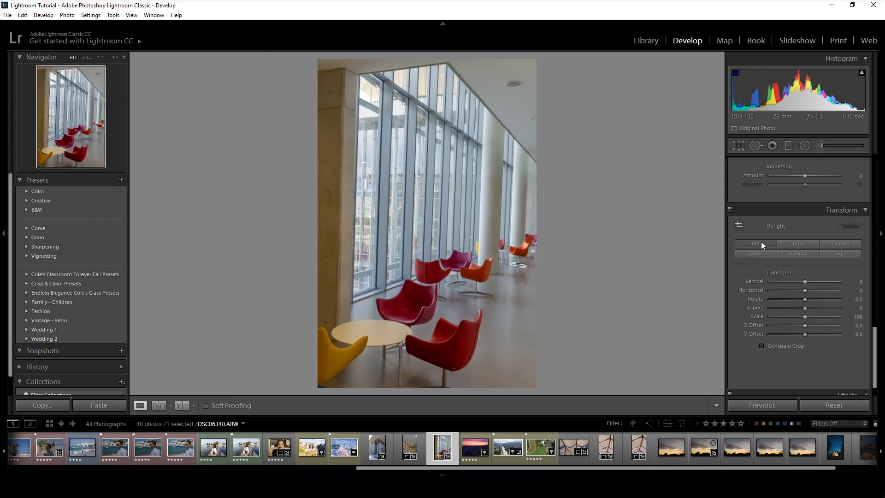
left_click(839, 244)
left_click_drag(358, 75, 351, 320)
left_click_drag(483, 102, 483, 260)
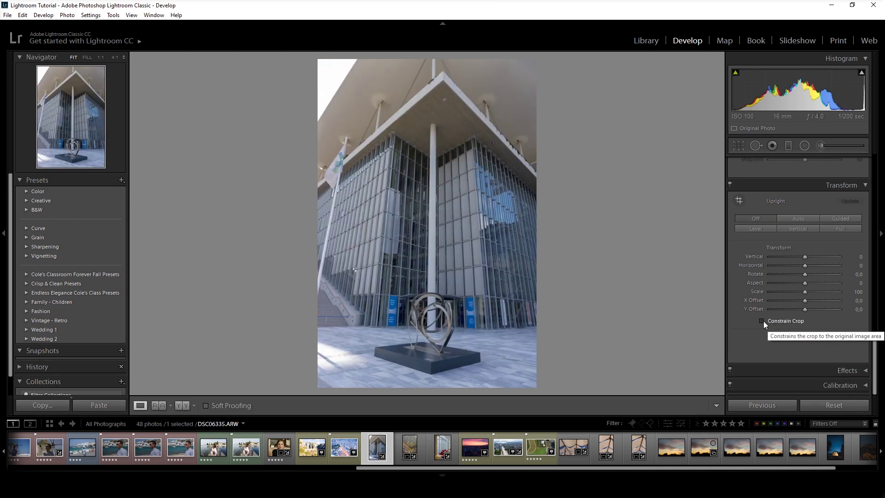
Set Vertical perspective to -27 against a grid overlay and tick Constrain Crop
left_click(805, 258)
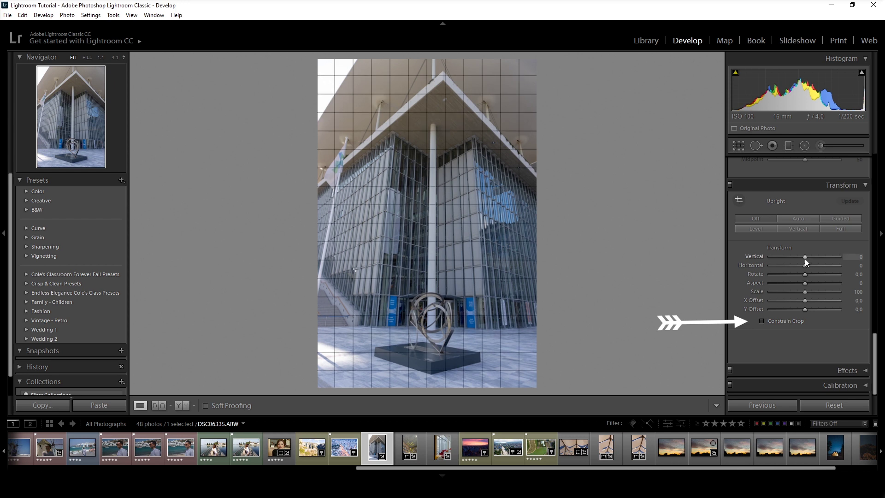
left_click_drag(803, 256, 795, 257)
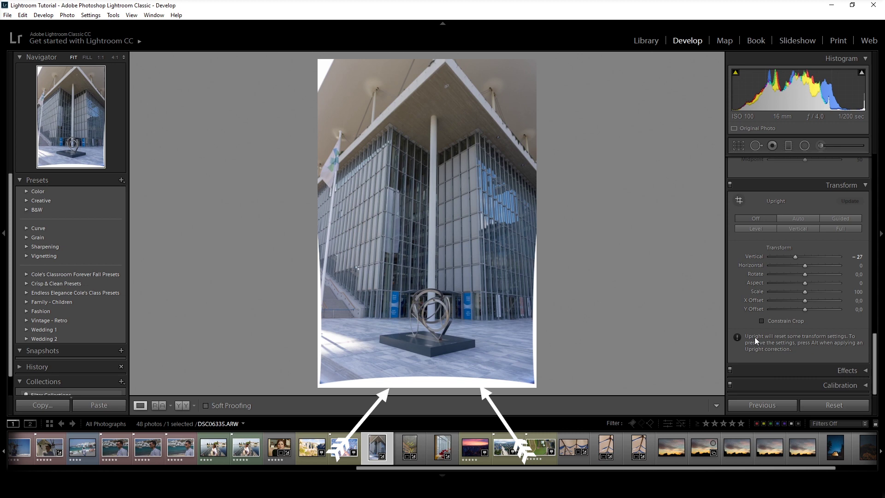
left_click(762, 322)
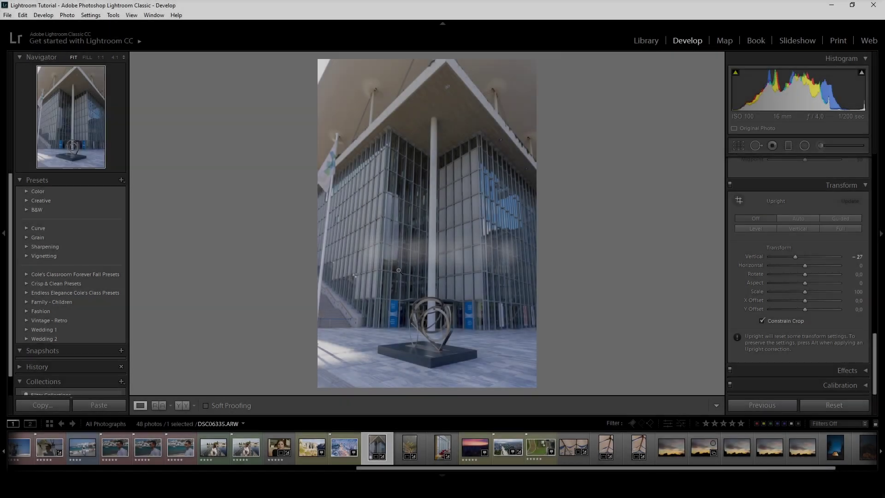
Open the windmill portrait and try a post-crop vignette, then reset it to zero
left_click(111, 449)
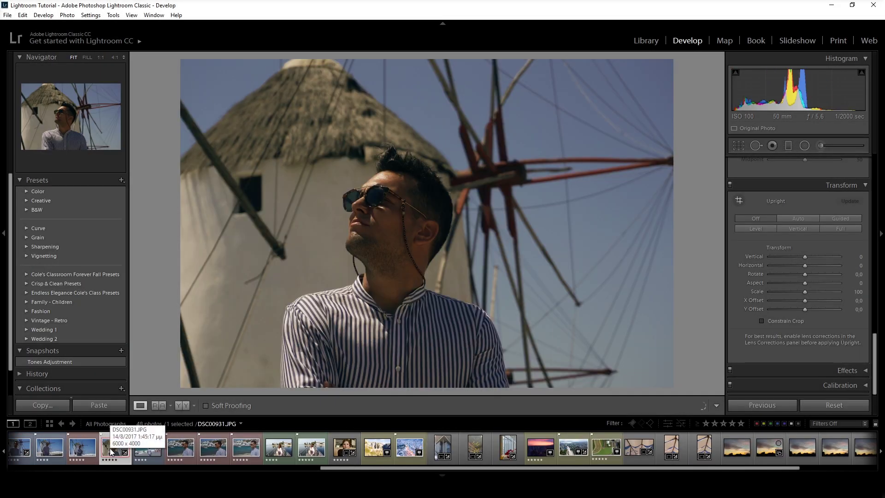
left_click(850, 370)
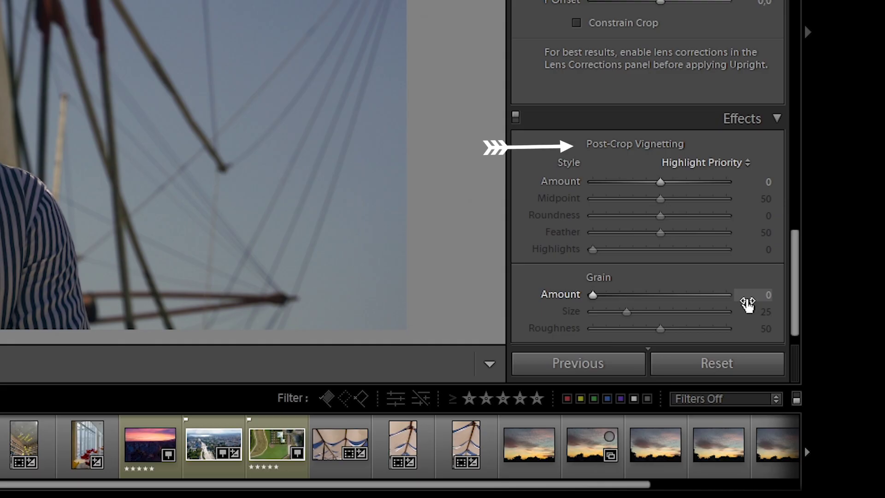
scroll(798, 275, "down", 1)
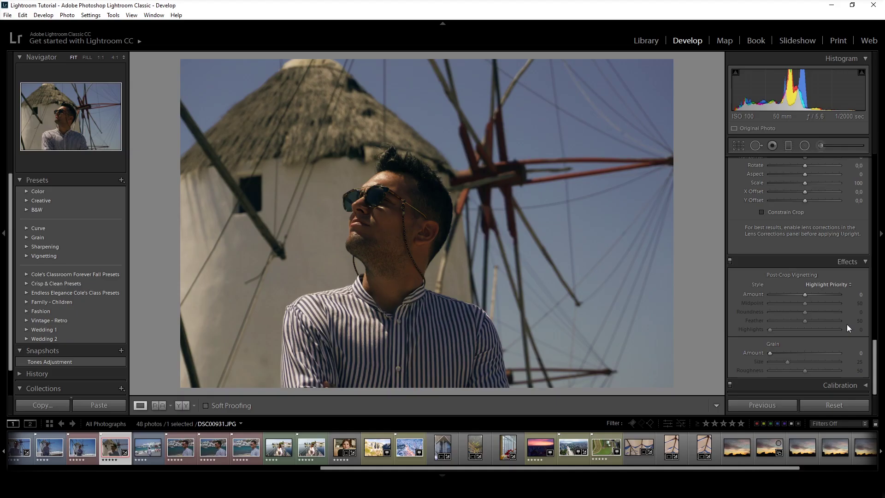
mouse_move(826, 294)
left_mouse_down()
mouse_move(784, 295)
mouse_move(784, 306)
mouse_move(844, 311)
left_mouse_up()
double_click(804, 303)
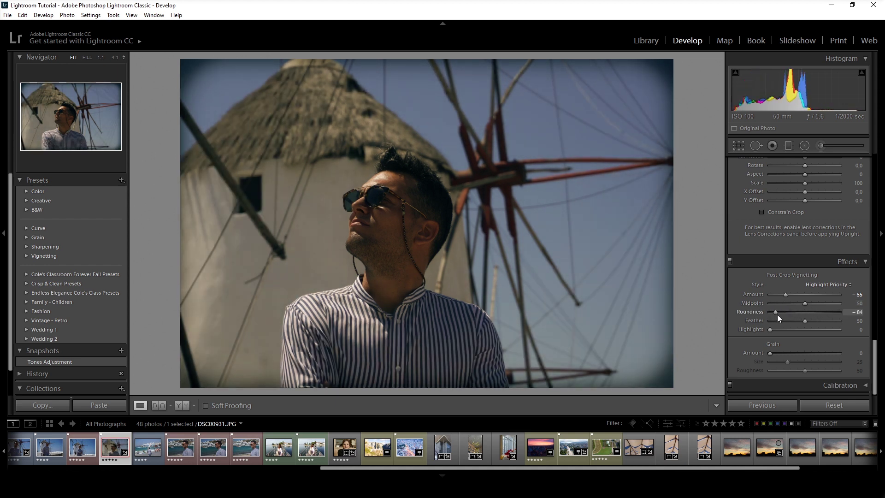
left_click_drag(787, 322, 826, 323)
double_click(820, 320)
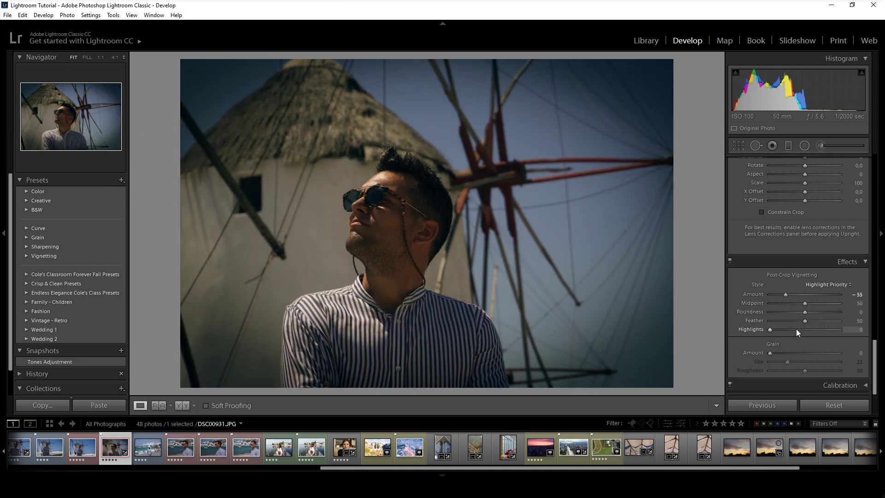
double_click(787, 294)
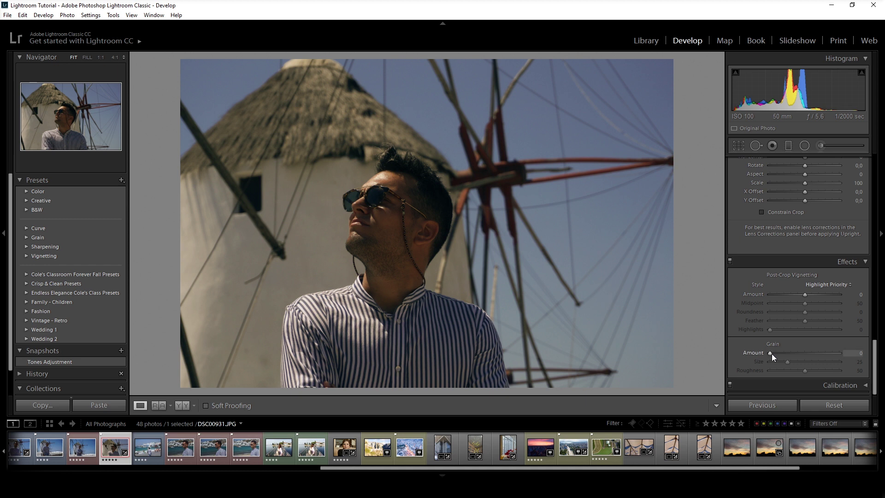
Set film grain to amount 50, size 25, roughness 50, viewing the whole portrait
left_click_drag(769, 354, 814, 355)
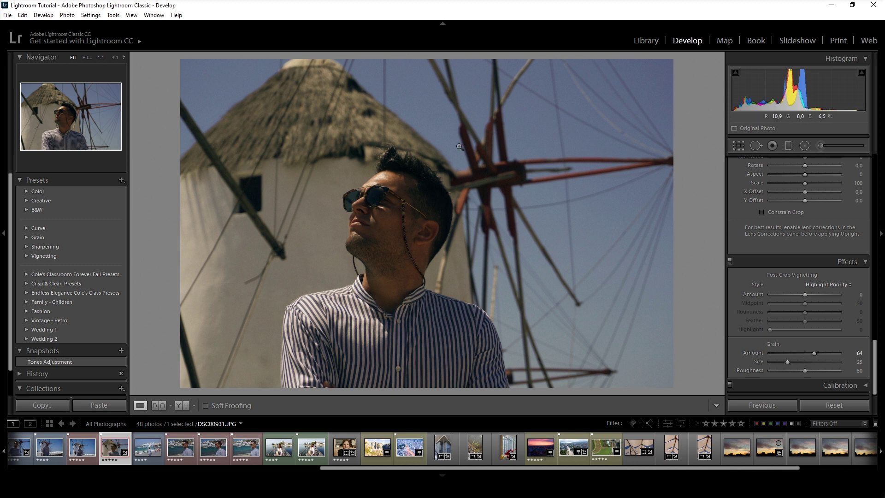
left_click(423, 119)
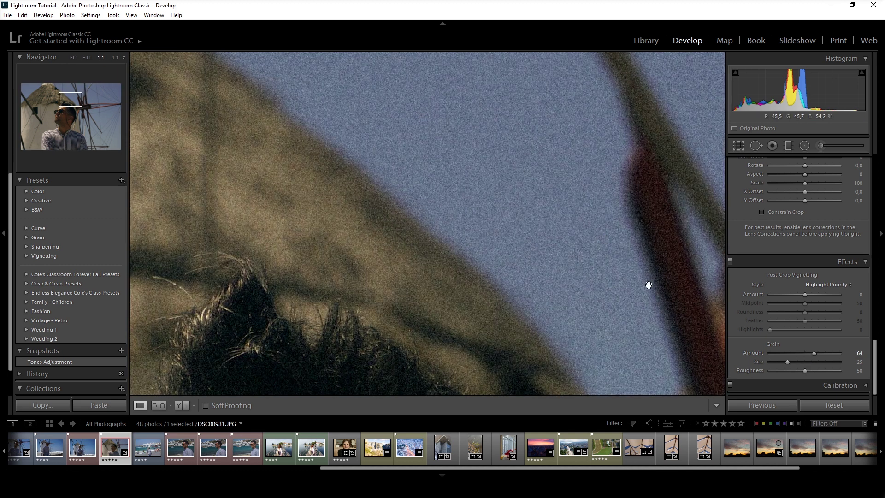
mouse_move(777, 356)
left_mouse_down()
mouse_move(836, 358)
mouse_move(755, 363)
left_mouse_up()
double_click(770, 361)
left_click_drag(834, 357, 776, 352)
double_click(776, 353)
left_click(474, 227)
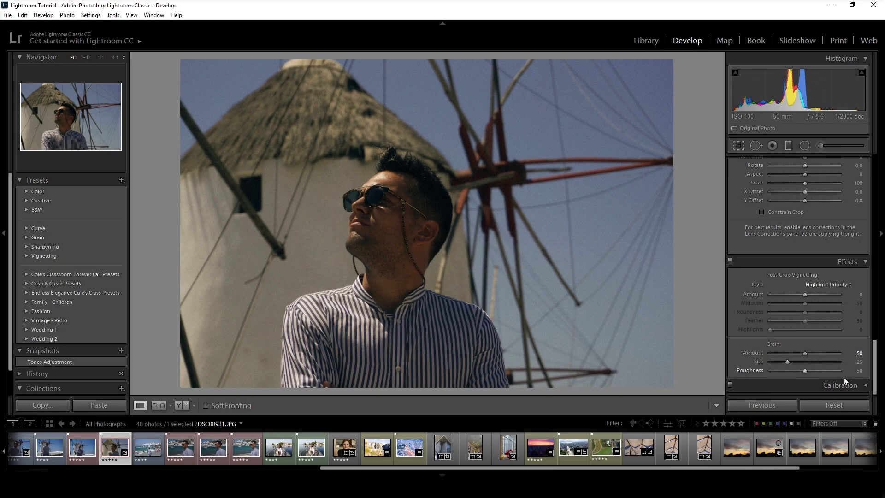
Calibrate: shadow tint 0, red saturation +35, green -7/+52, blue -27/+9
left_click(864, 385)
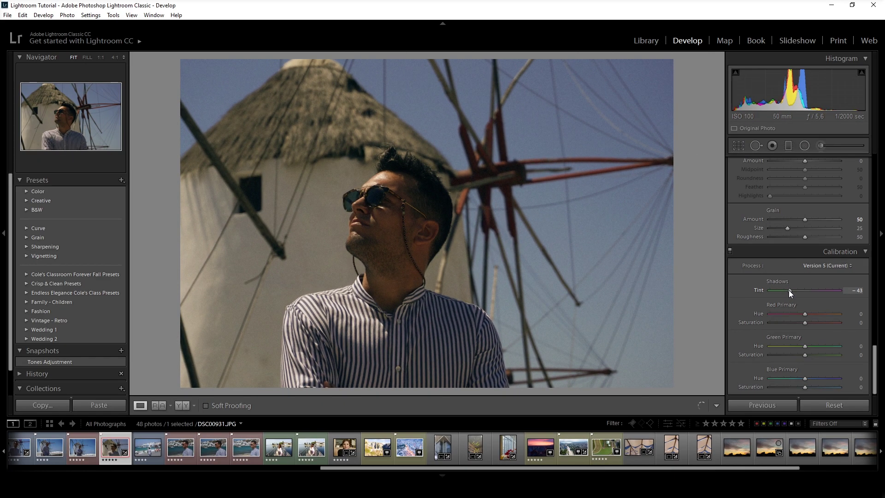
left_click_drag(790, 290, 780, 290)
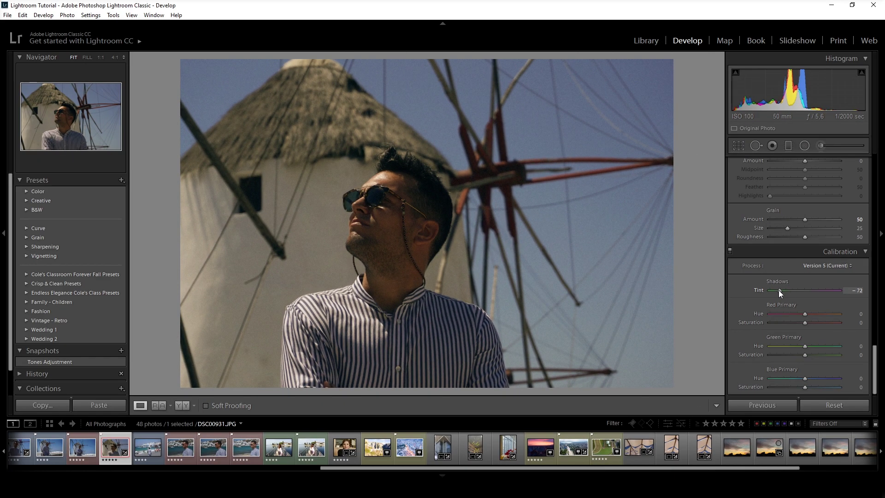
double_click(807, 290)
mouse_move(805, 322)
left_mouse_down()
mouse_move(816, 323)
mouse_move(802, 345)
mouse_move(823, 355)
mouse_move(794, 378)
mouse_move(807, 393)
left_mouse_up()
left_click(827, 378)
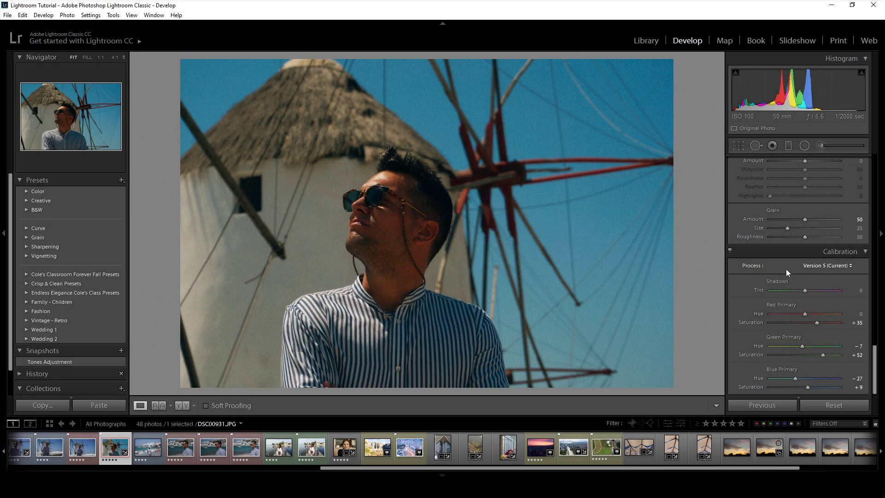
Toggle the before/after view with backslash to compare against the original
key("backslash")
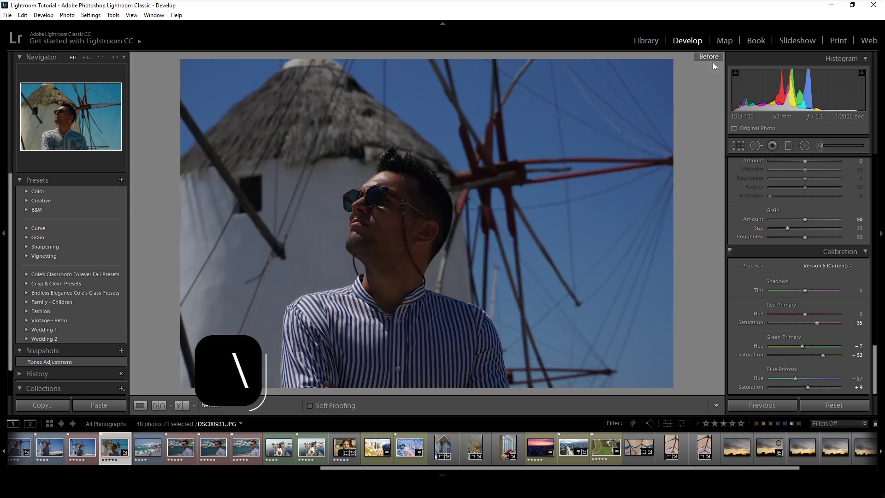
key("backslash")
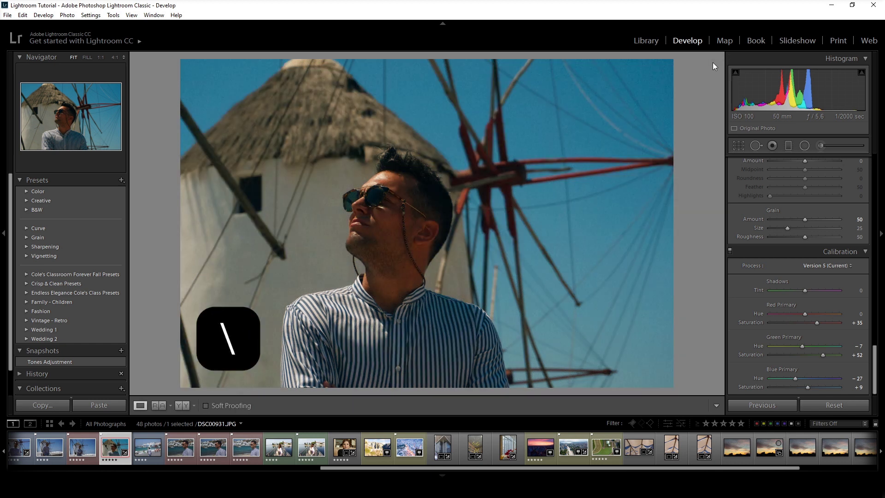
key("backslash")
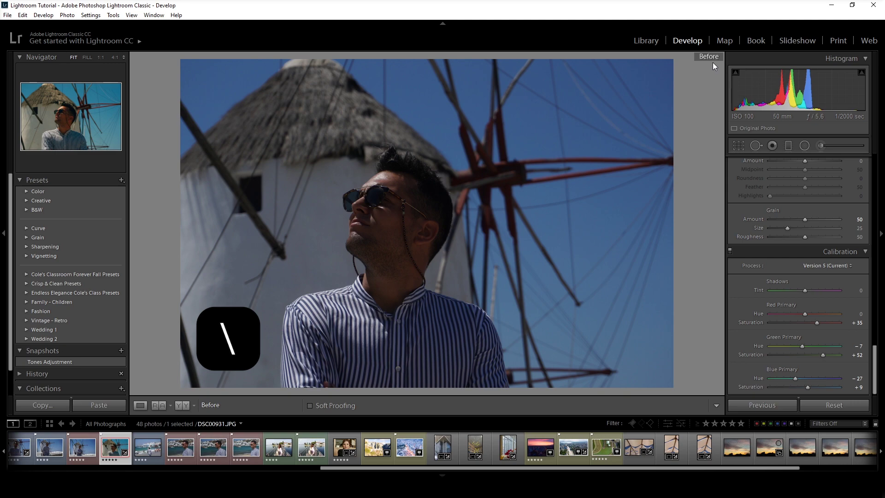
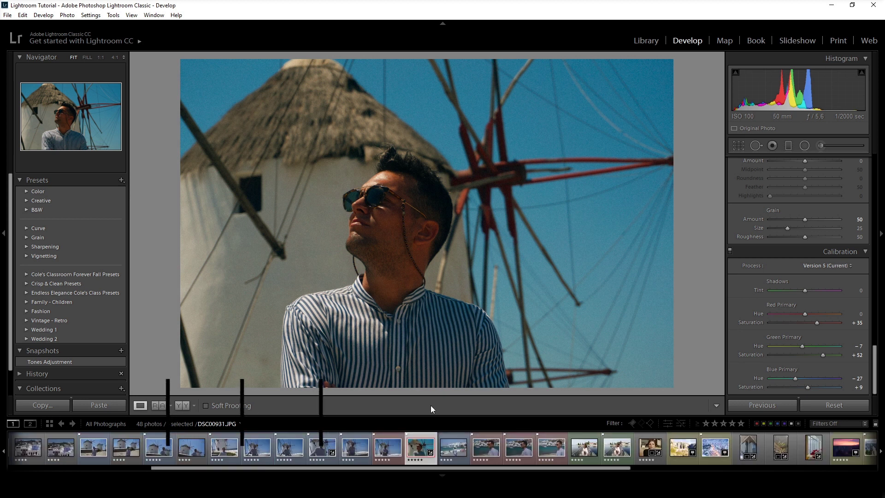
Copy all of the windmill photo's develop settings except spot removal, crop, transform and local adjustments
key("ctrl+shift+c")
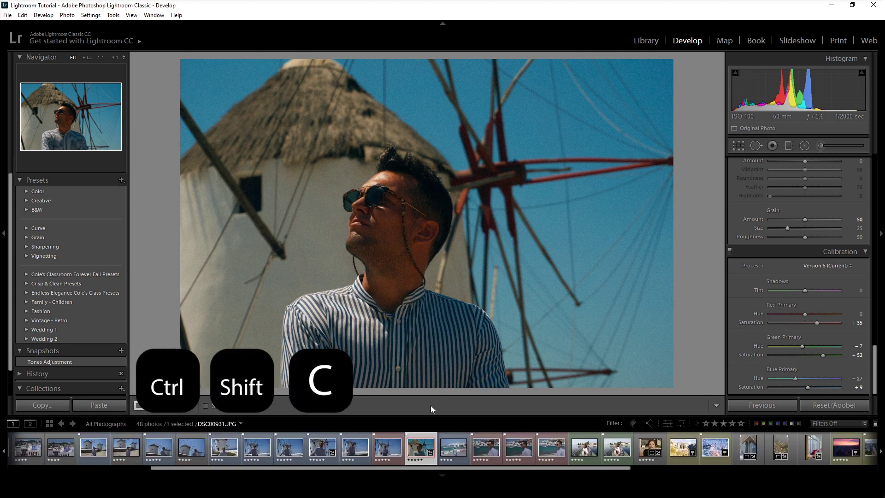
key("ctrl+shift+c")
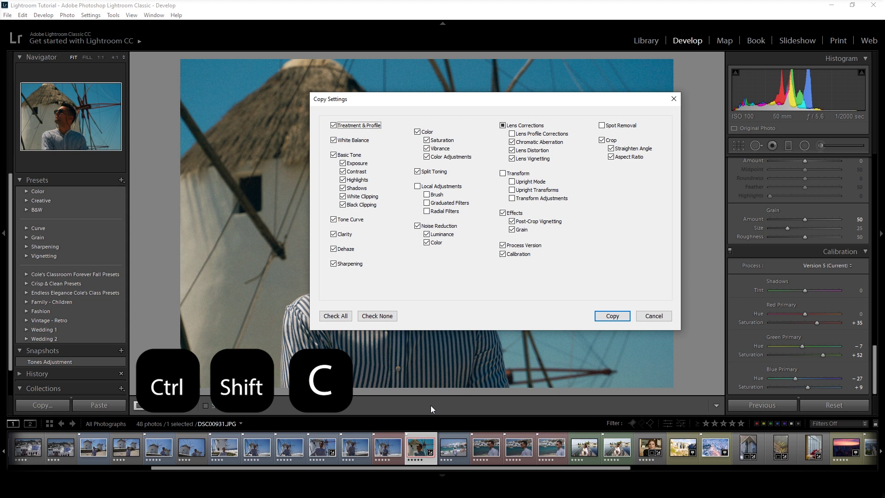
left_click(346, 317)
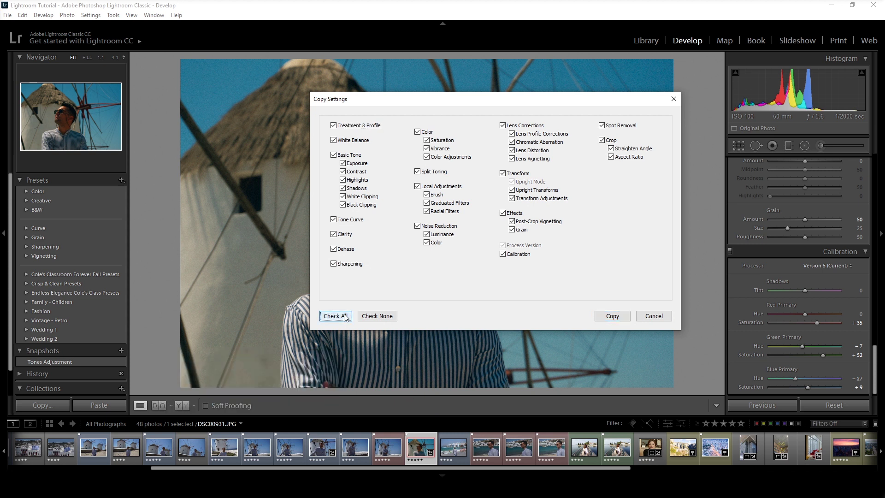
left_click(601, 140)
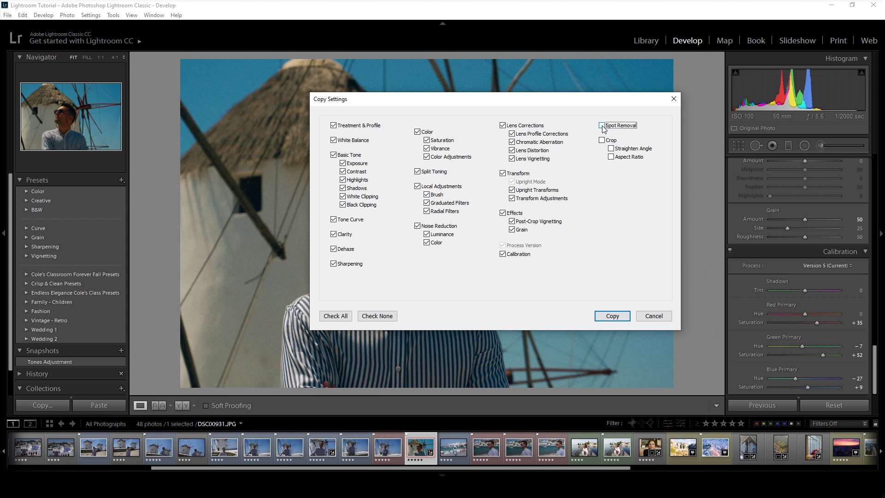
left_click(502, 173)
left_click(418, 186)
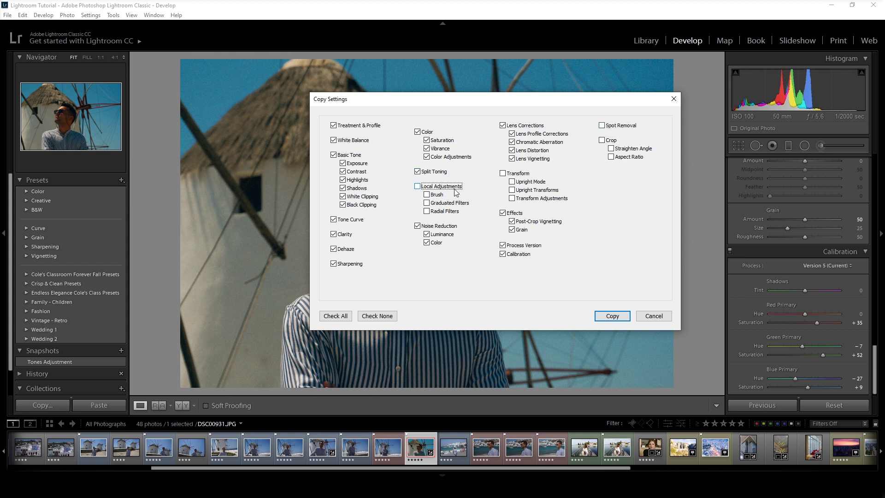
left_click(612, 316)
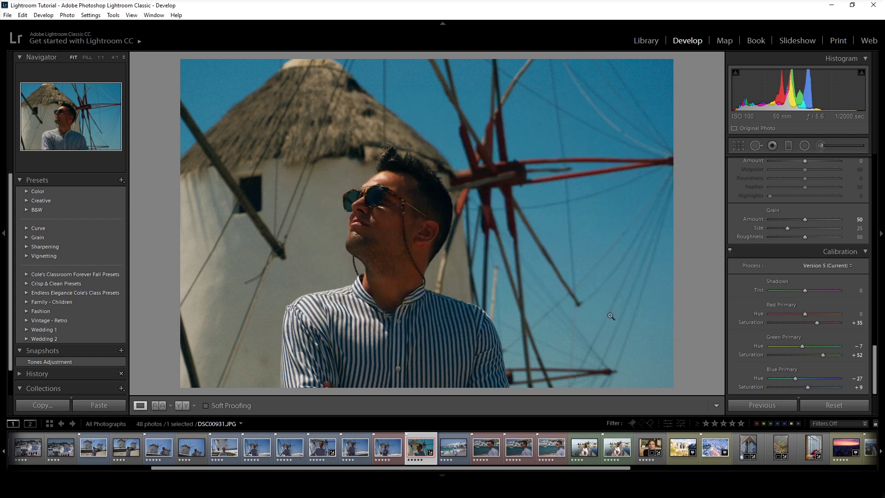
Paste the copied settings onto DSC00928, apply Previous to DSC00929, then return to DSC00931
key("ctrl+shift+v")
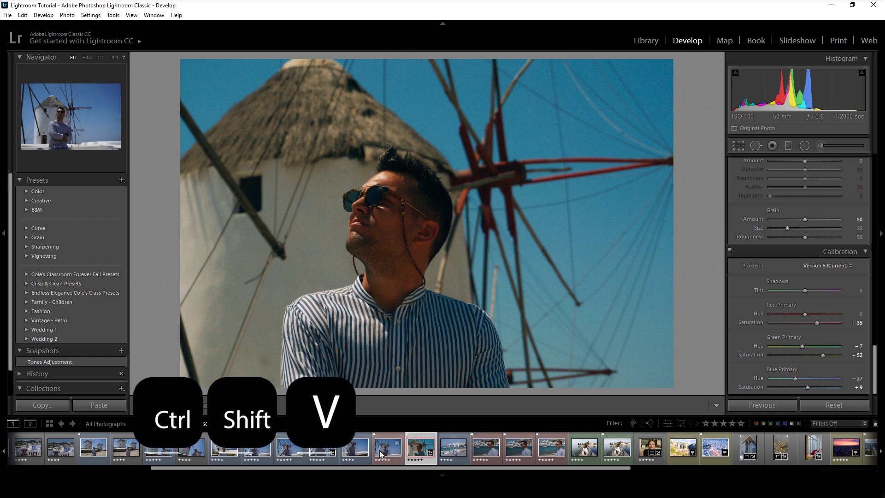
left_click(324, 449)
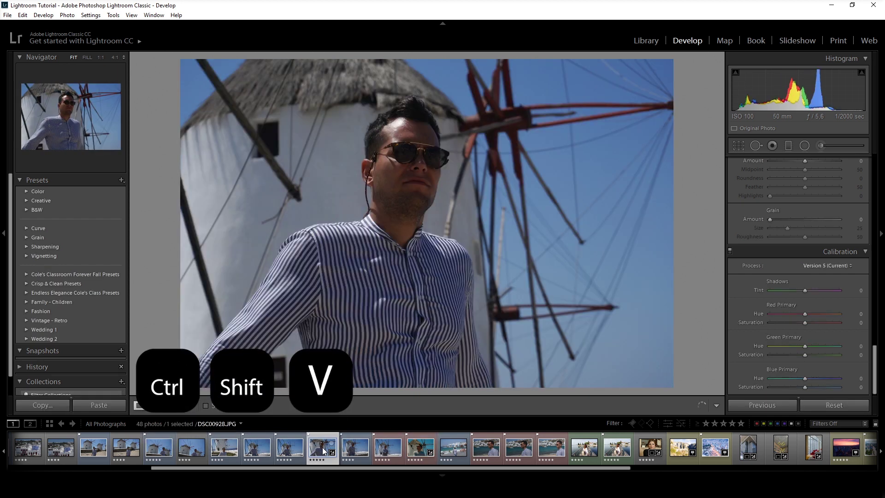
key("ctrl+shift+v")
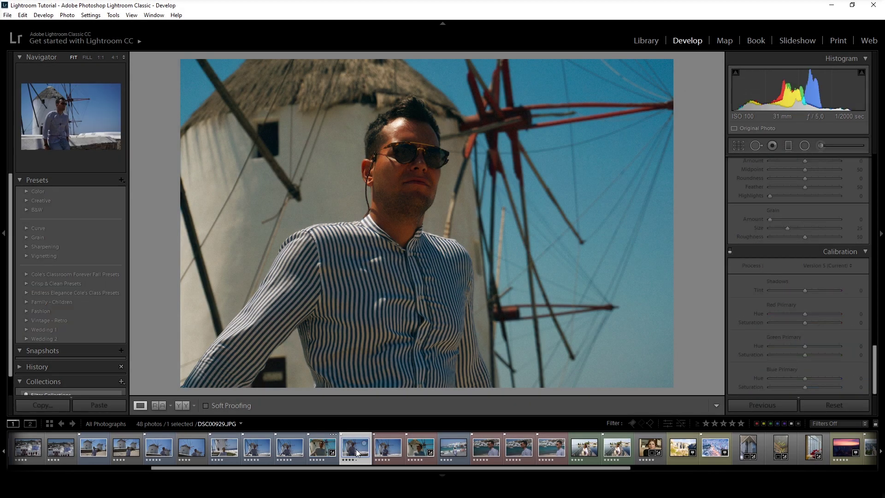
left_click(355, 449)
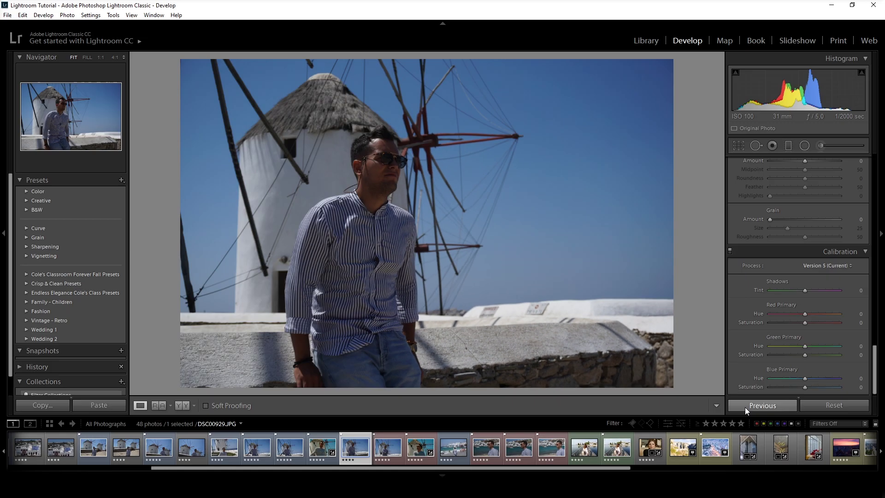
left_click(745, 407)
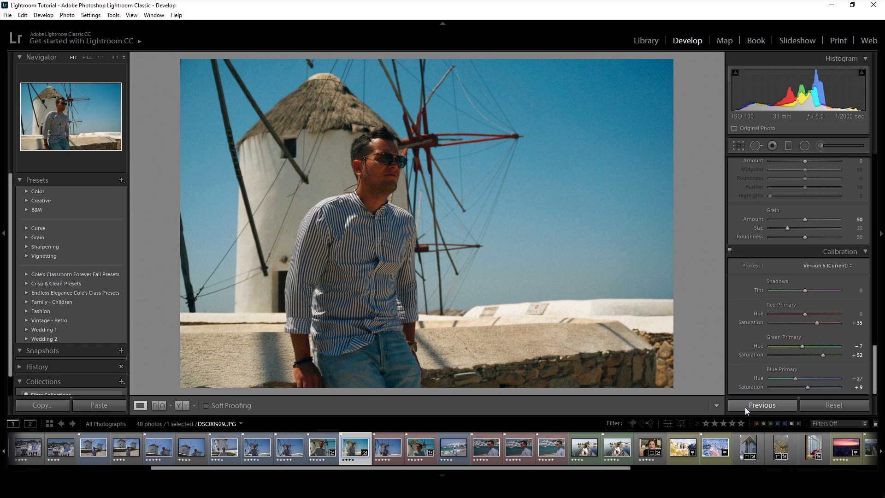
key("Right")
key("Right")
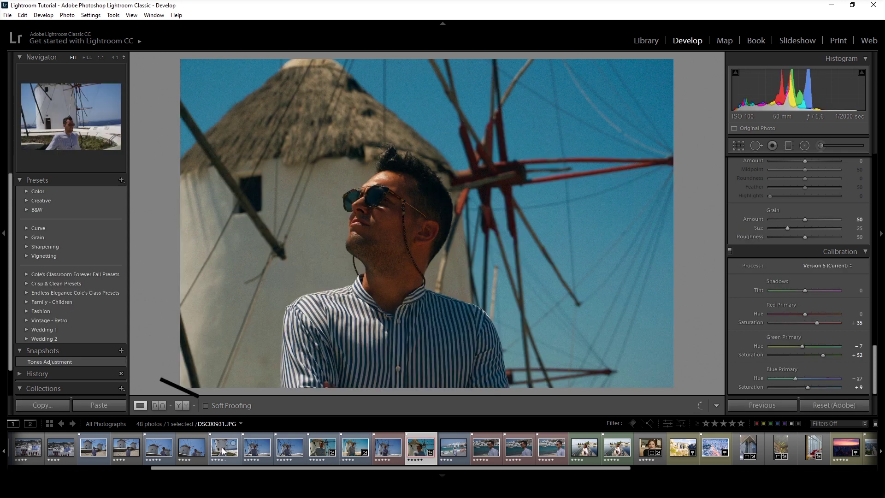
Synchronize DSC00931's settings across DSC00925–DSC00931, then check the result on DSC00927 and DSC00928
left_click(222, 450, "shift")
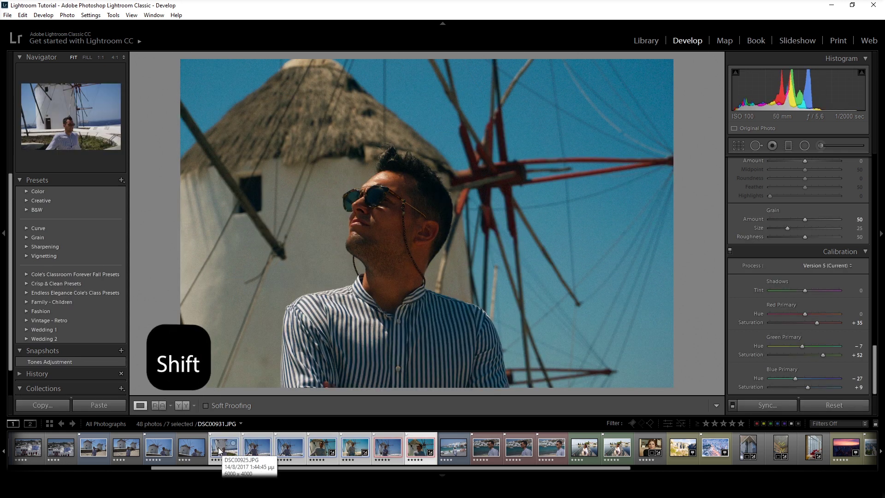
left_click(767, 405)
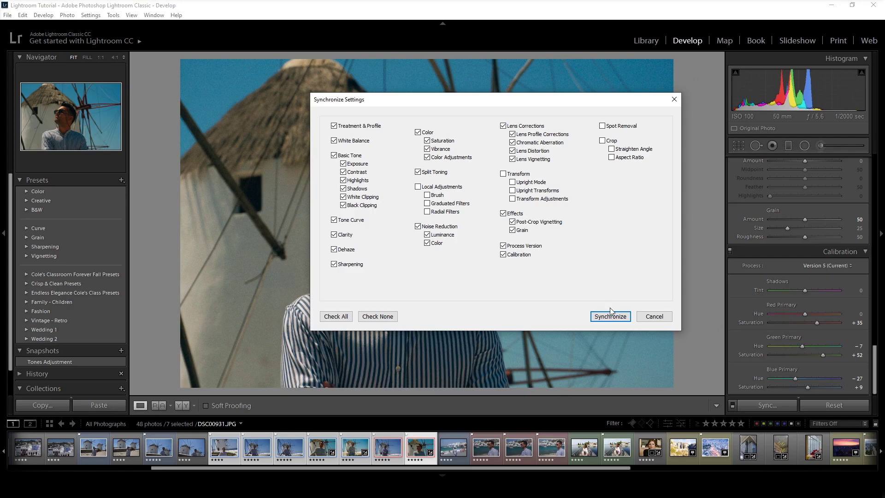
left_click(609, 317)
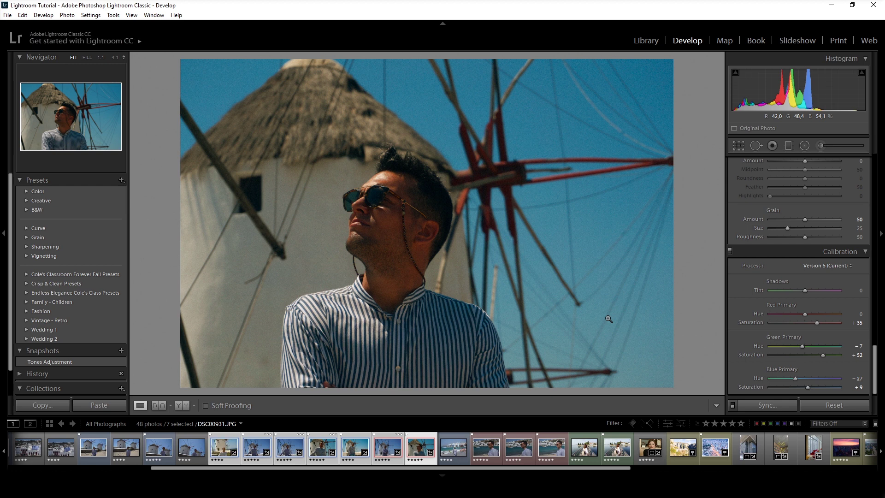
left_click(286, 453)
left_click(322, 449)
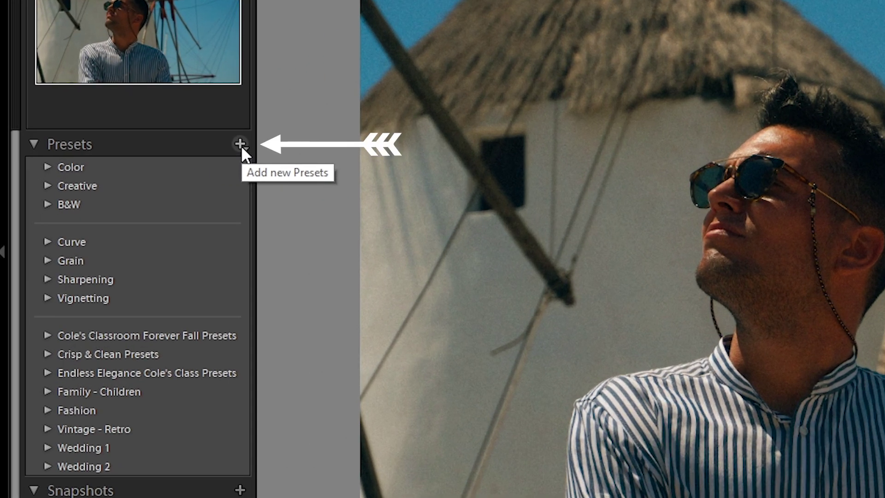
Create develop preset 'Mykonos' in a new 'Islands' group, with White Balance and Exposure unchecked
left_click(122, 180)
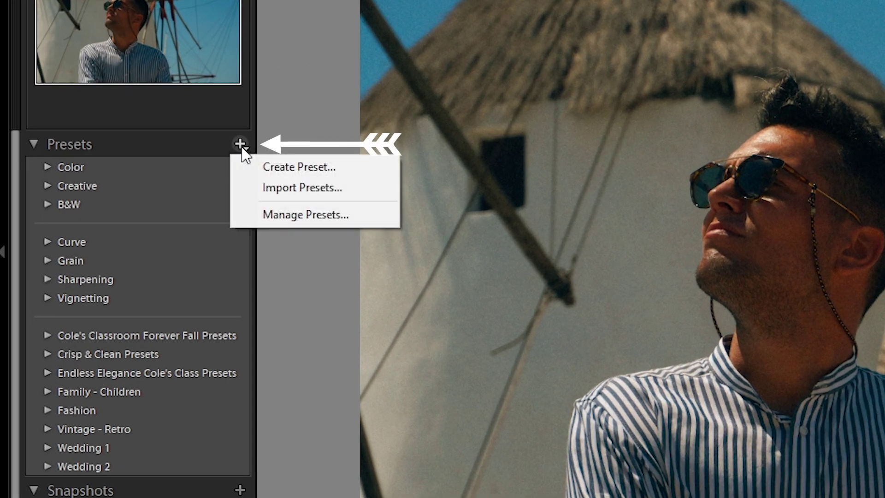
left_click(292, 167)
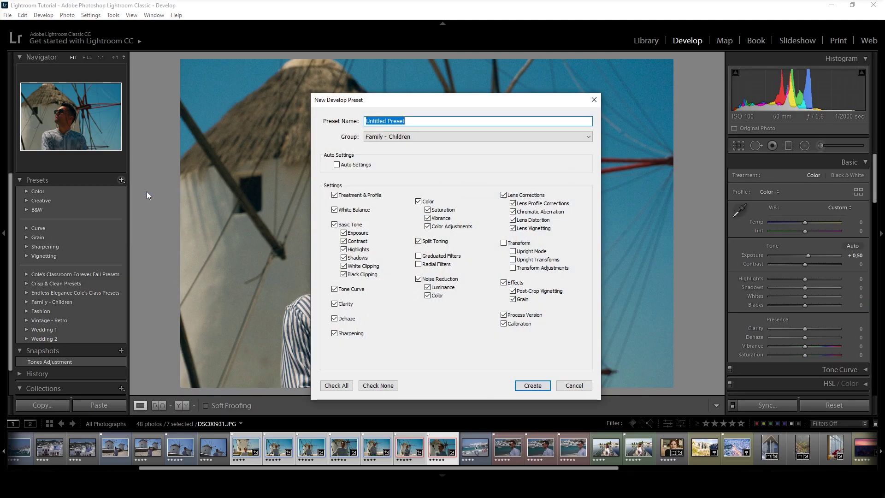
type("Mykonos")
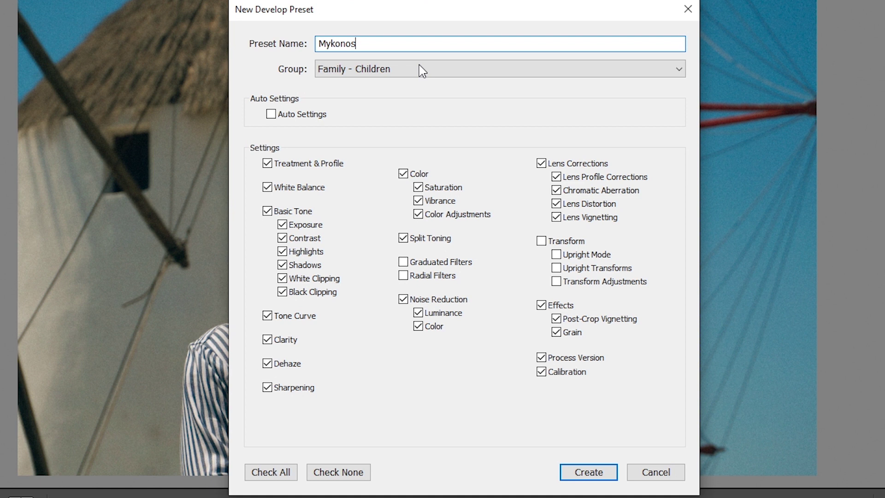
left_click(412, 71)
left_click(404, 92)
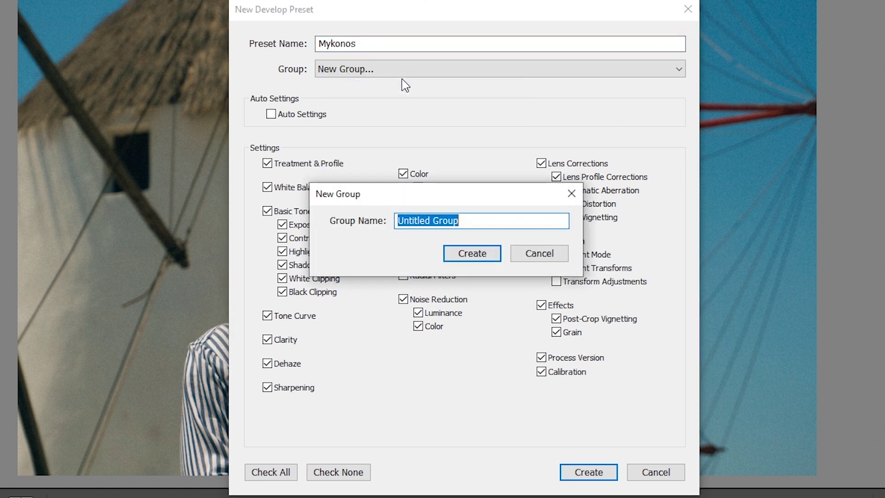
type("Islands")
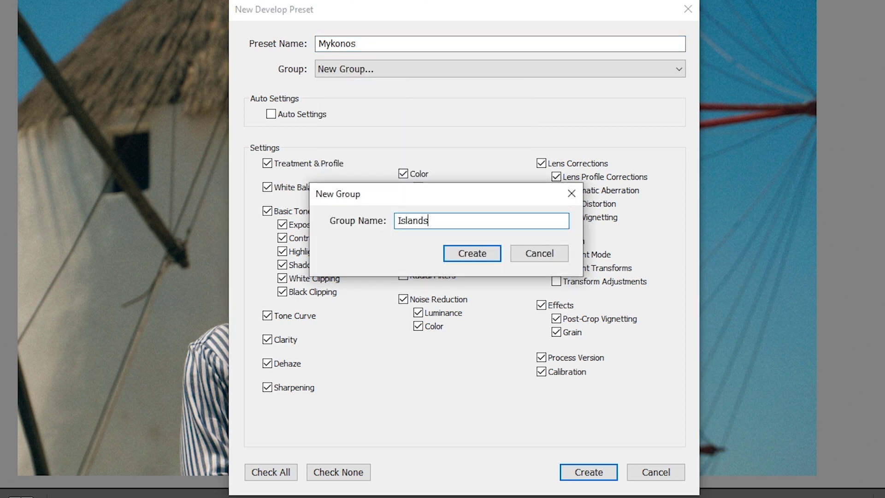
left_click(474, 255)
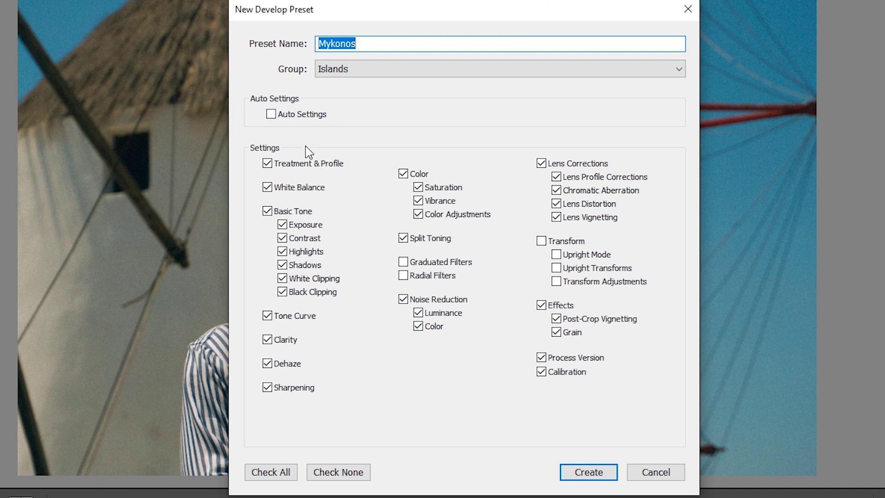
left_click(268, 188)
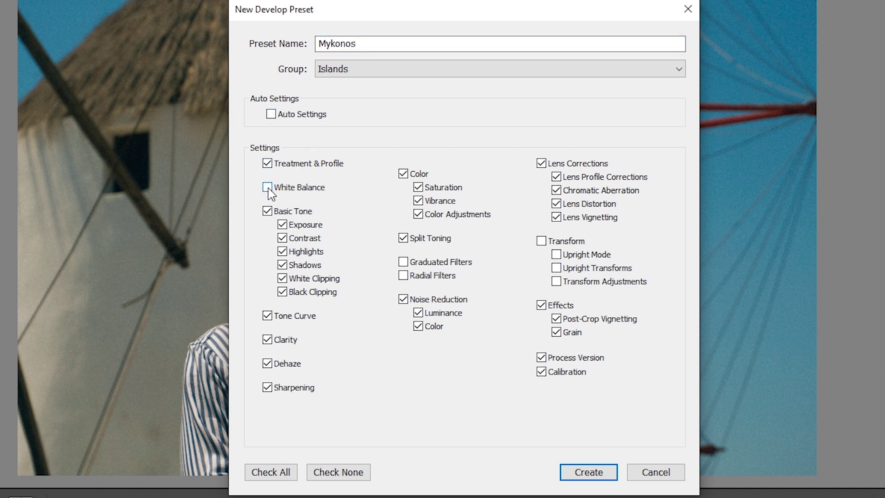
left_click(283, 226)
left_click(591, 475)
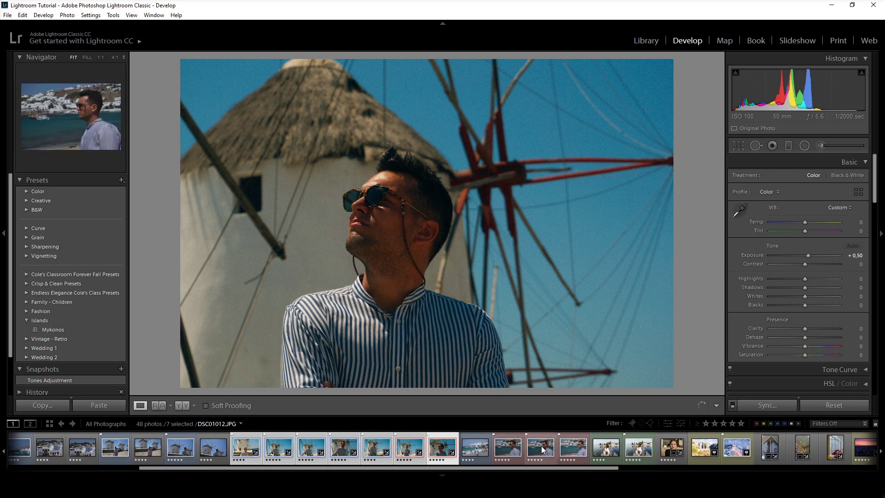
Export the seven photos into subfolder 'Μικρή Βενετία', renamed as Custom Name - Sequence with text 'Mykonos'
left_click(8, 14)
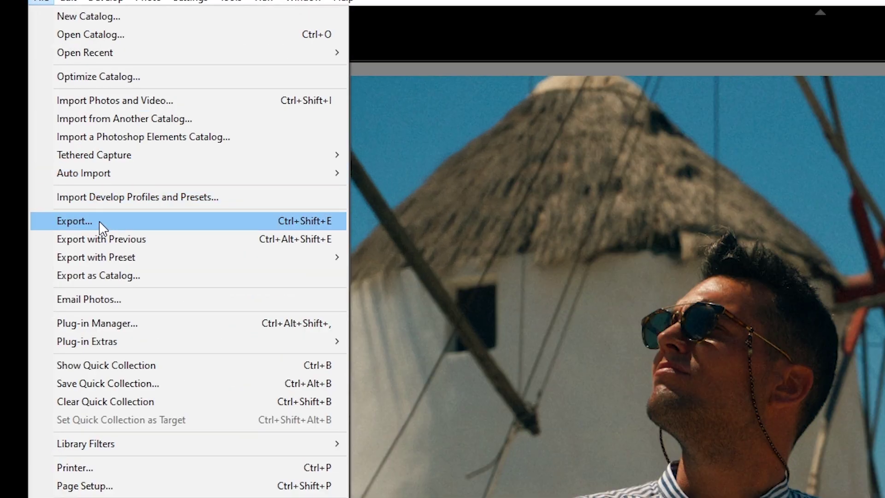
left_click(40, 140)
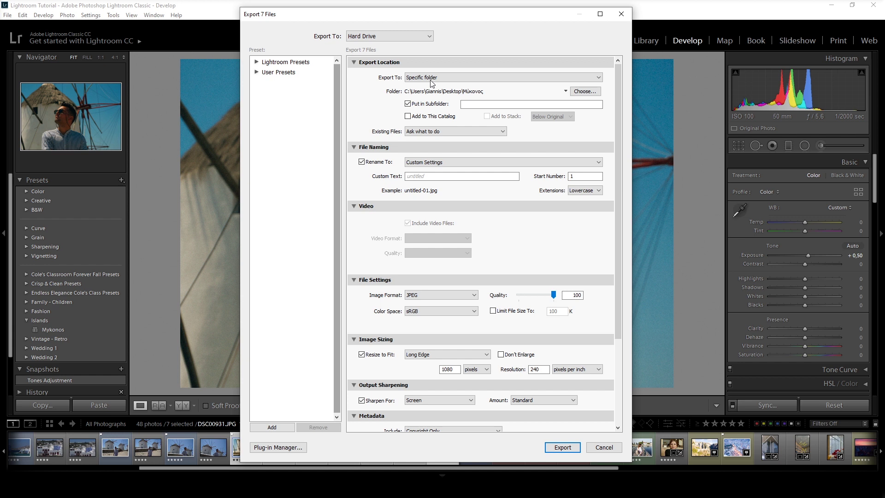
left_click(475, 104)
type("Μικρή Βενετία")
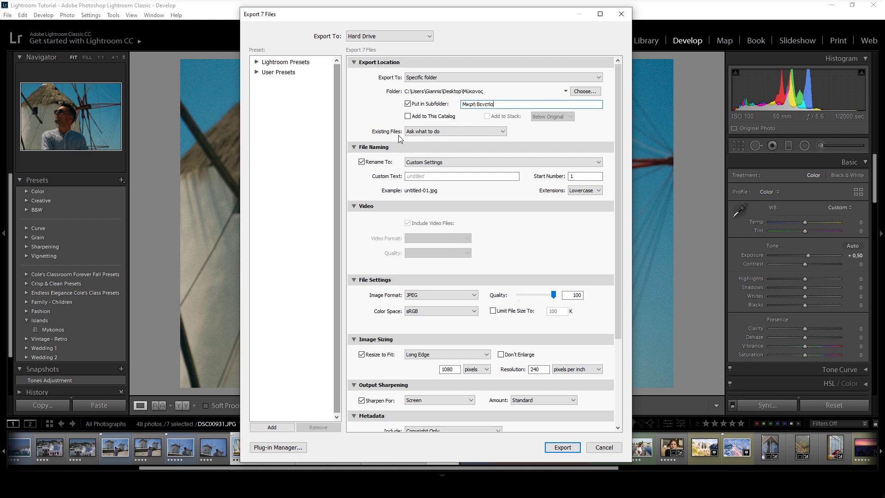
left_click(407, 163)
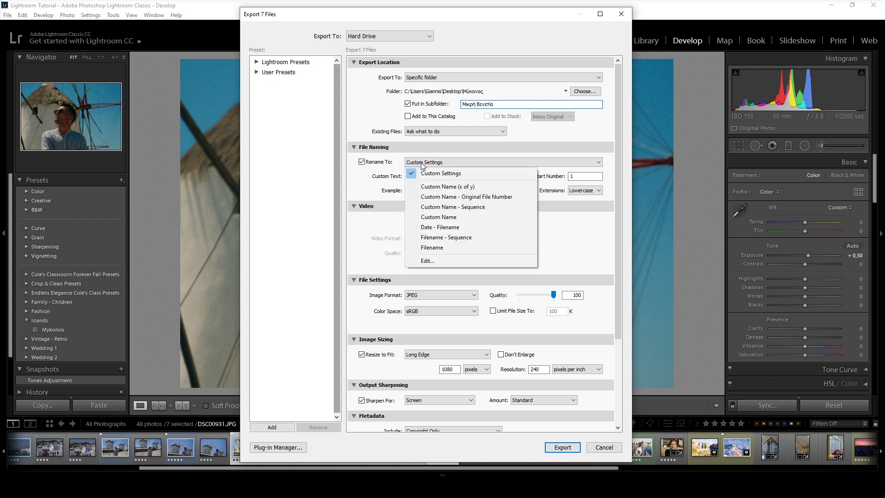
left_click(435, 206)
left_click(424, 176)
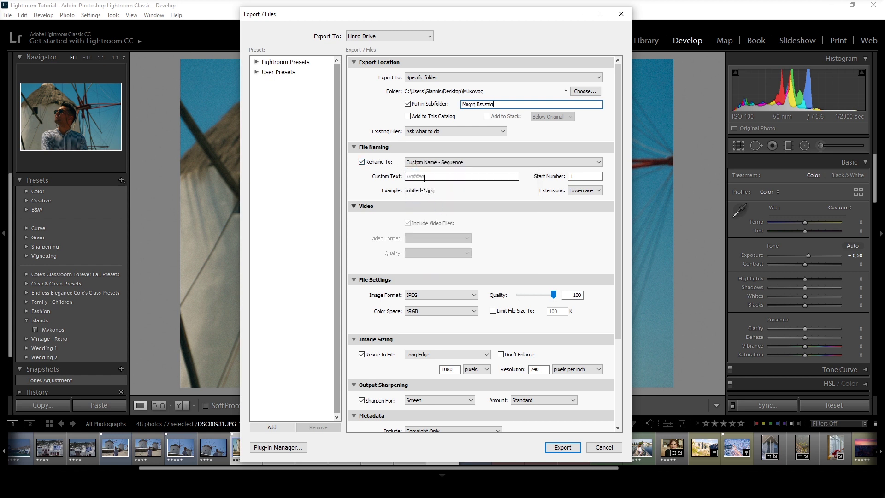
type("Mykonos")
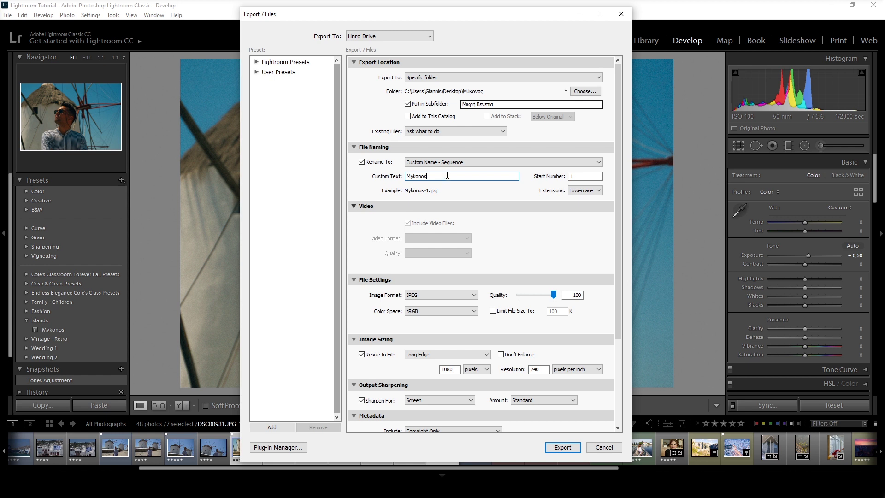
Edit the filename template to use a three-digit sequence number (001)
left_click(455, 166)
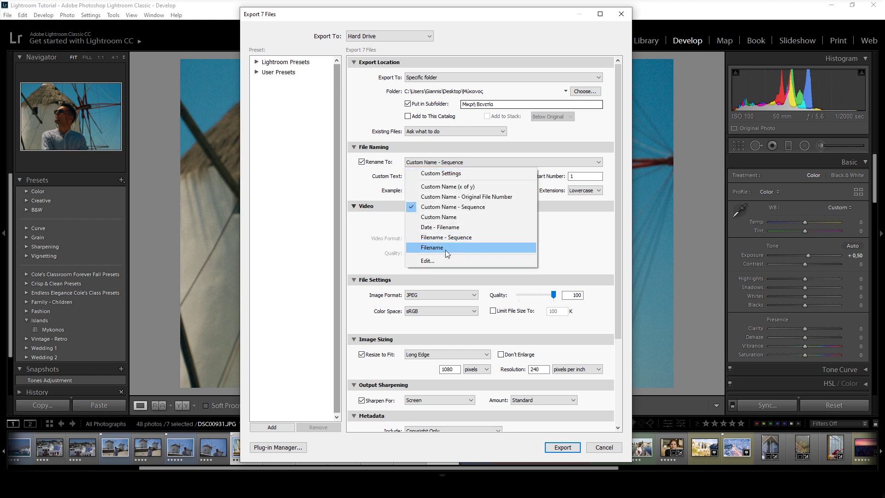
left_click(443, 262)
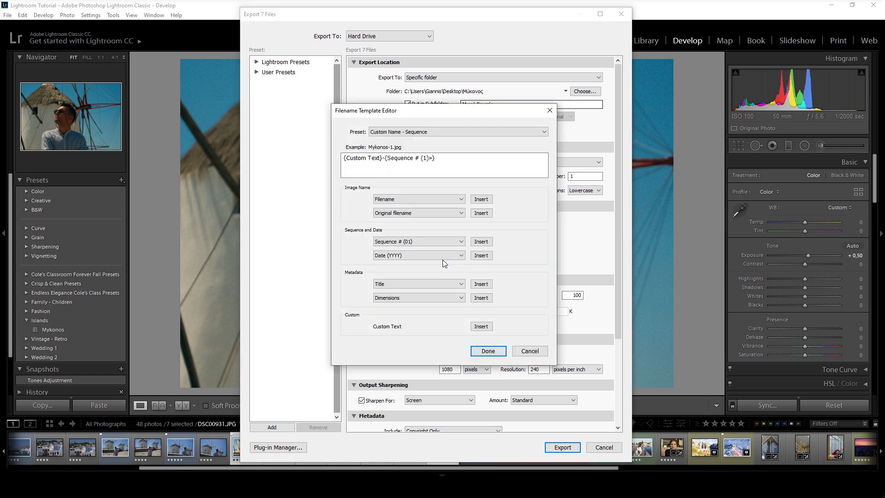
left_click(426, 159)
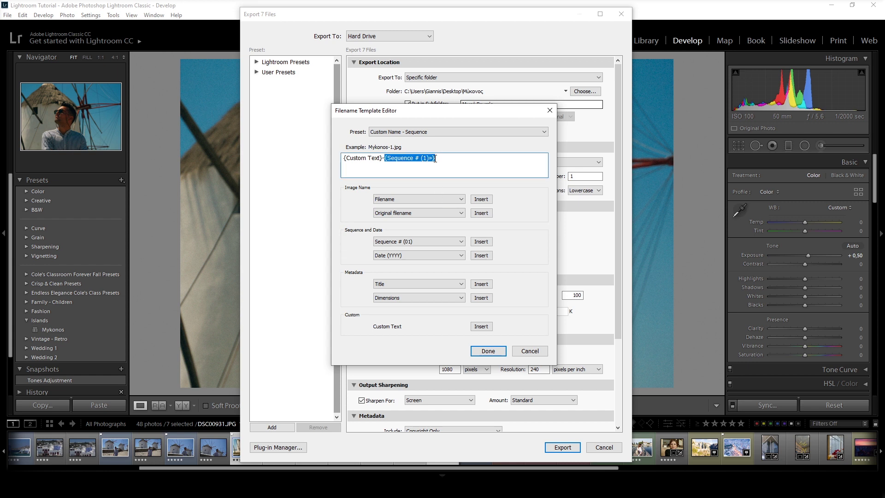
left_click(460, 242)
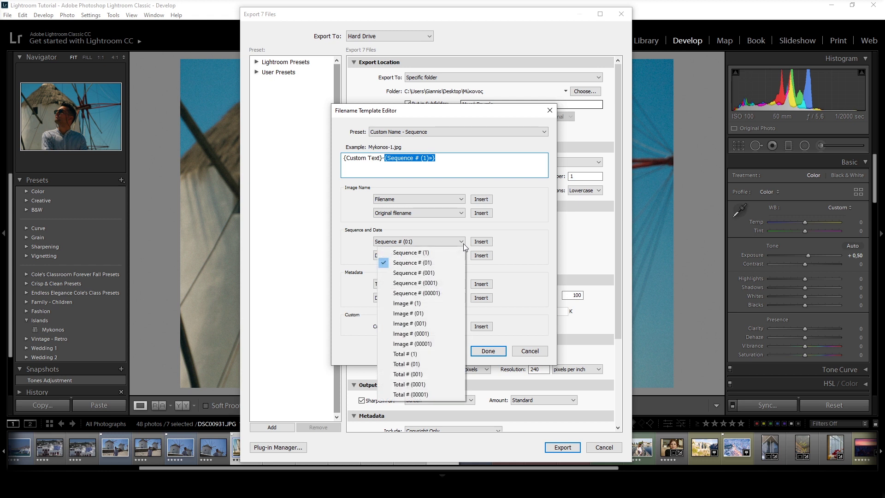
left_click(447, 272)
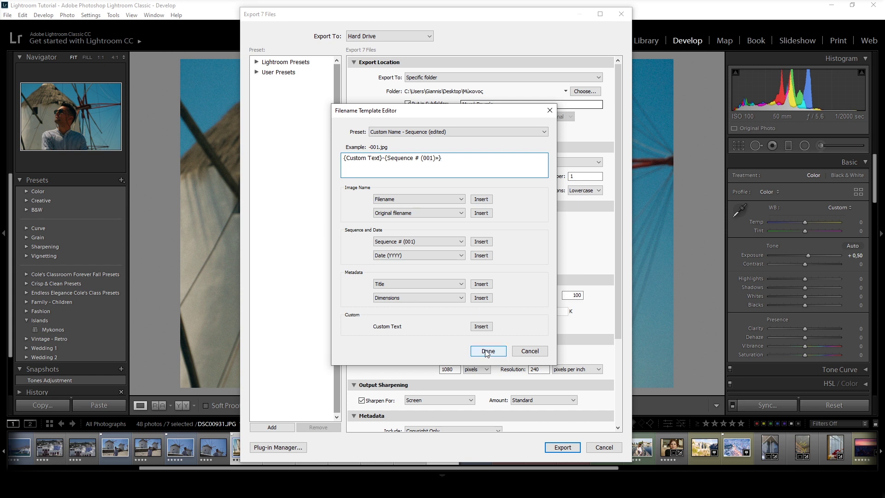
left_click(487, 351)
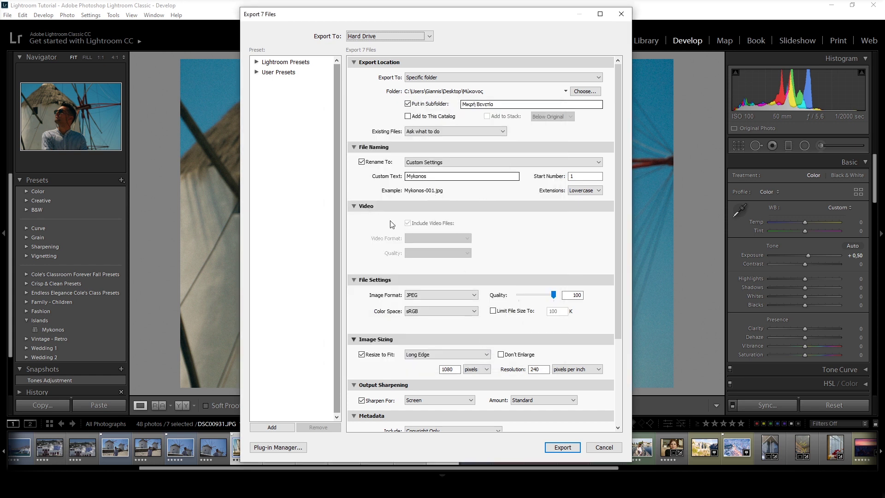
Turn off Resize to Fit so the photos export at full size
scroll(486, 259, "down", 3)
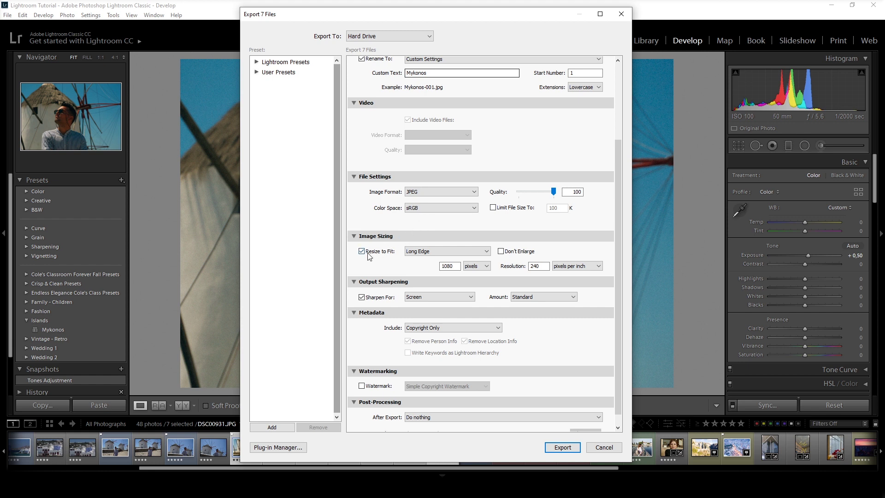
left_click(415, 253)
left_click(427, 294)
left_click(454, 266)
left_click(362, 251)
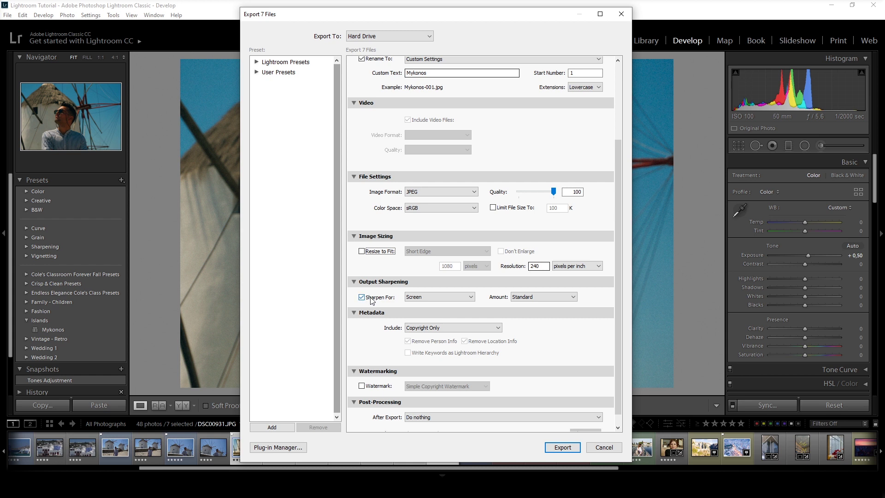
Keep screen sharpening and copyright-only metadata, then export the seven photos
left_click(424, 300)
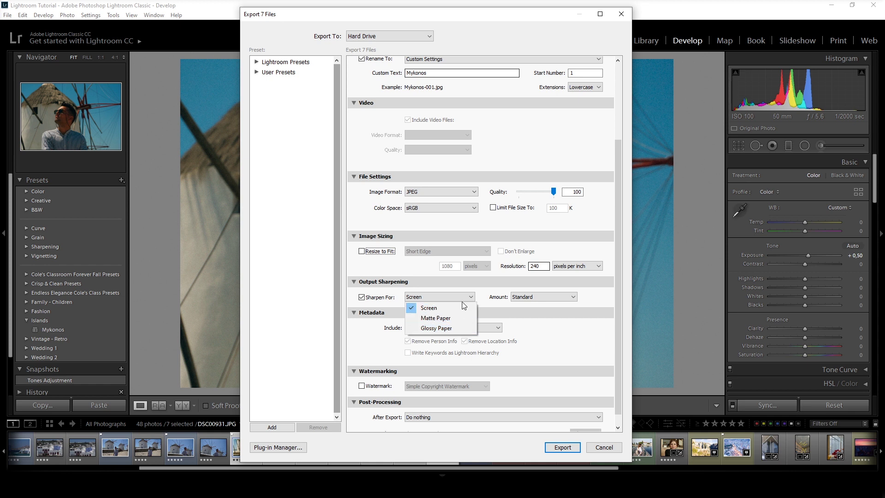
left_click(484, 297)
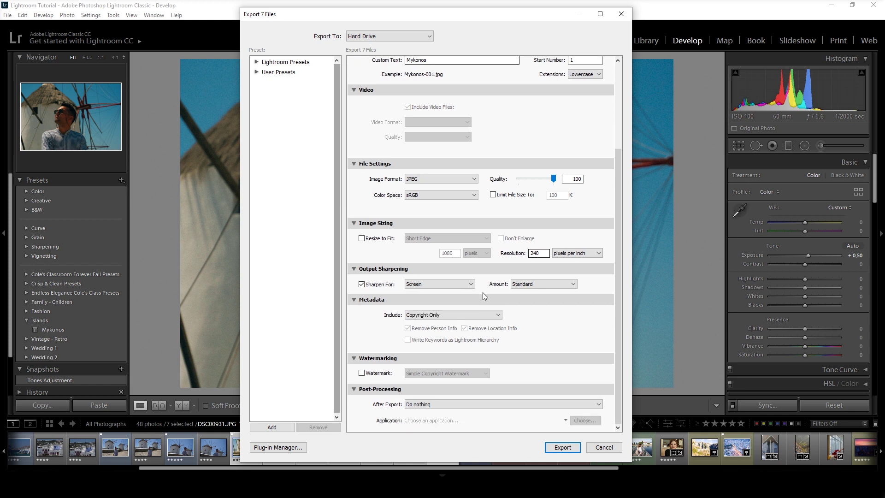
left_click(451, 314)
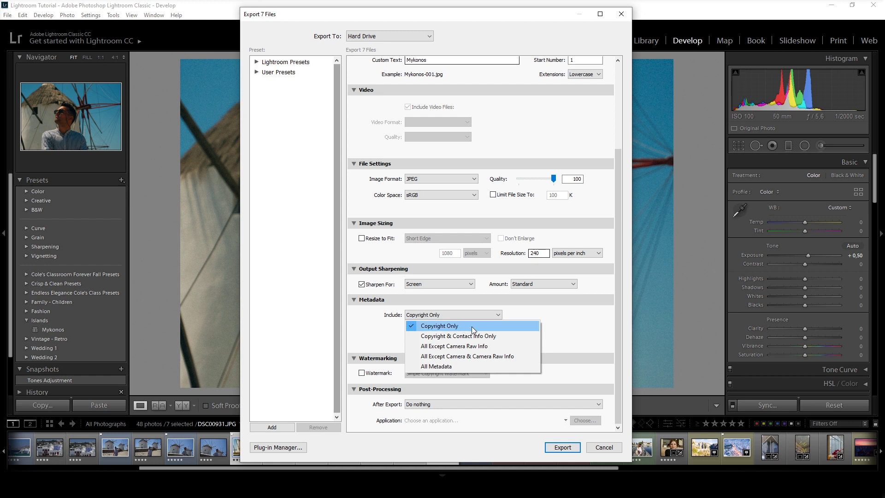
left_click(447, 327)
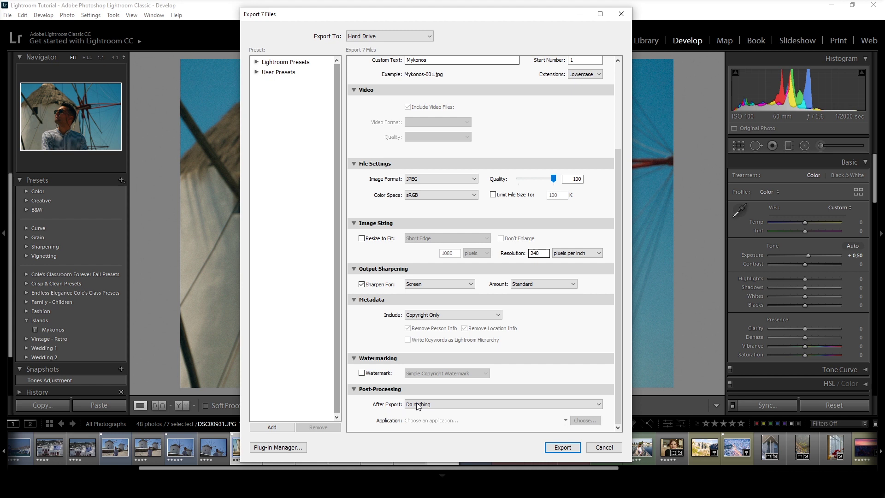
left_click(563, 447)
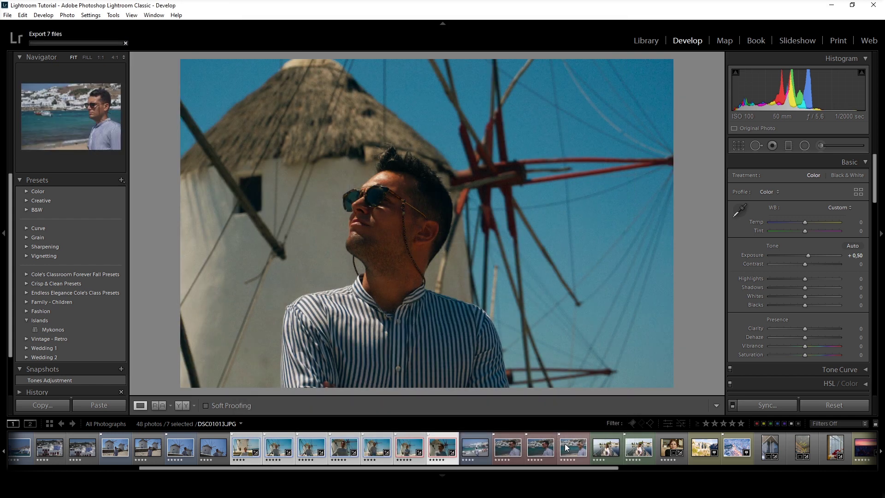